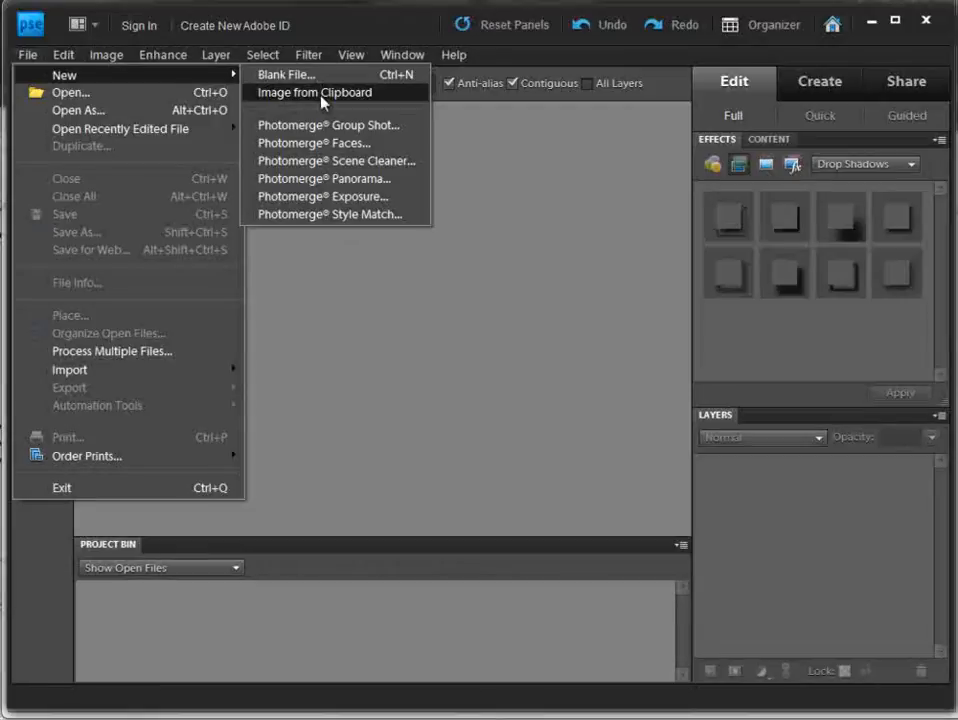
Step: Create a new image from the clipboard and rename its layer as BG
click(322, 98)
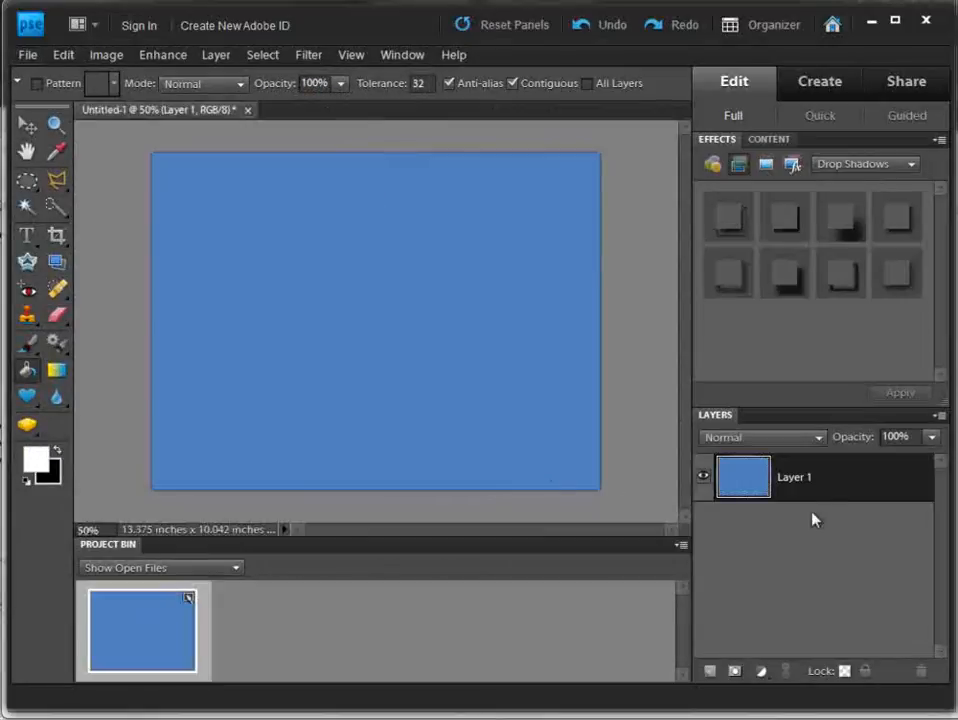
double_click(790, 480)
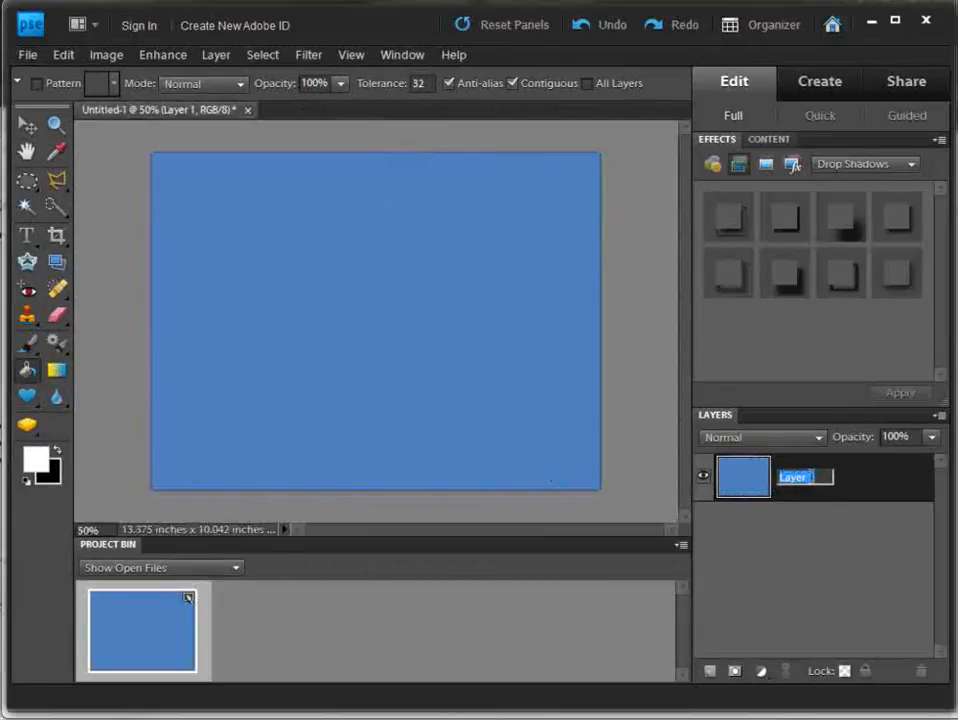
text(BG)
key(Return)
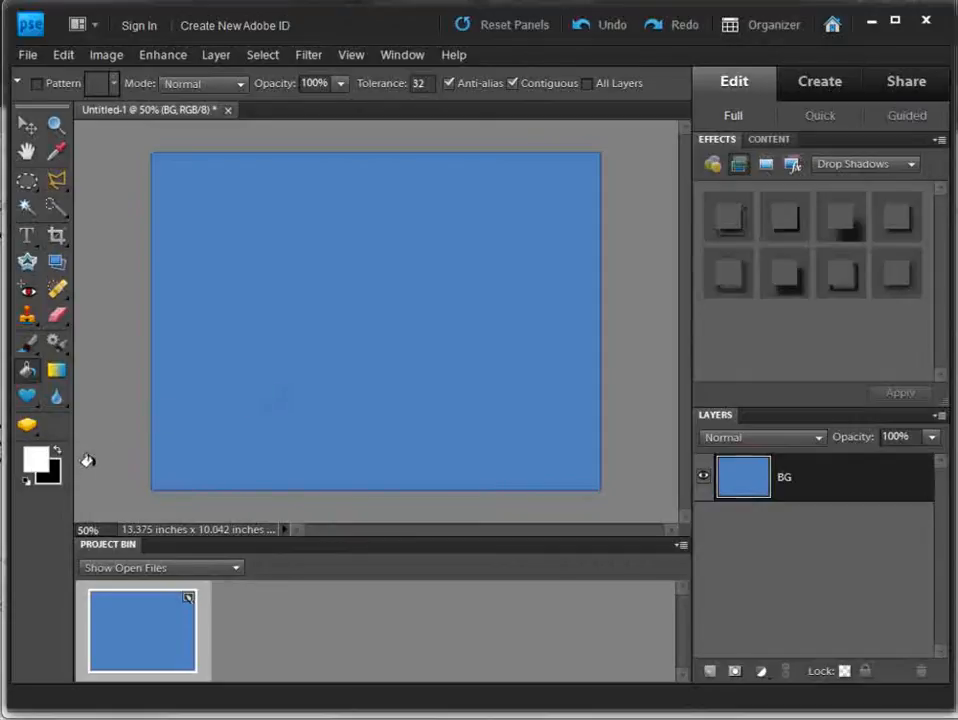
Step: Open the foreground colour for editing and pick a dark blue shade as a starting colour
click(45, 465)
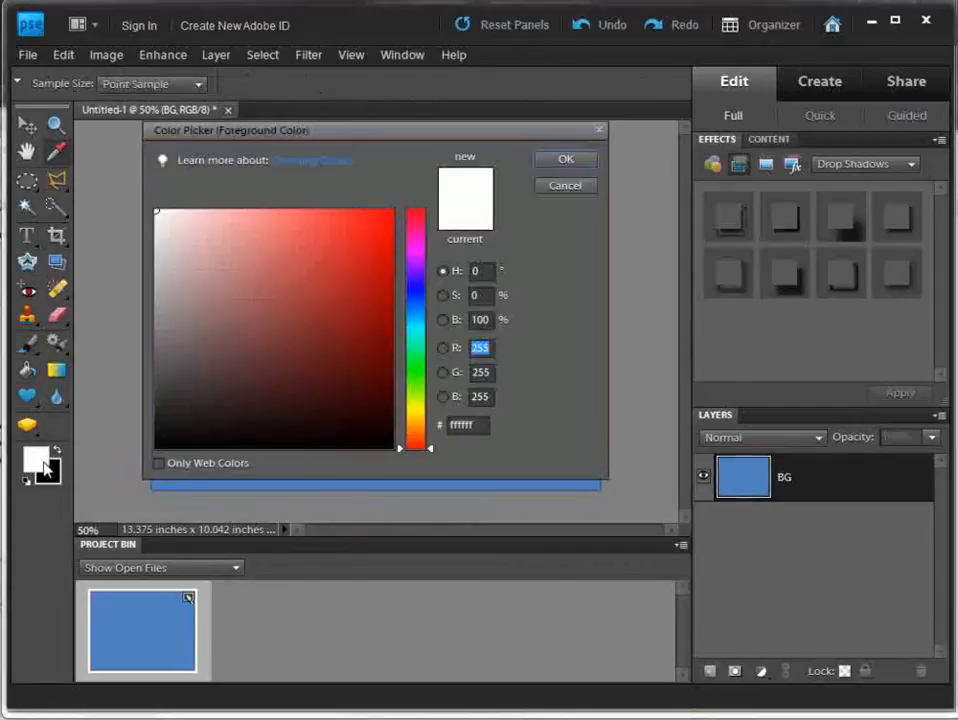
click(413, 287)
click(357, 274)
click(356, 319)
click(384, 240)
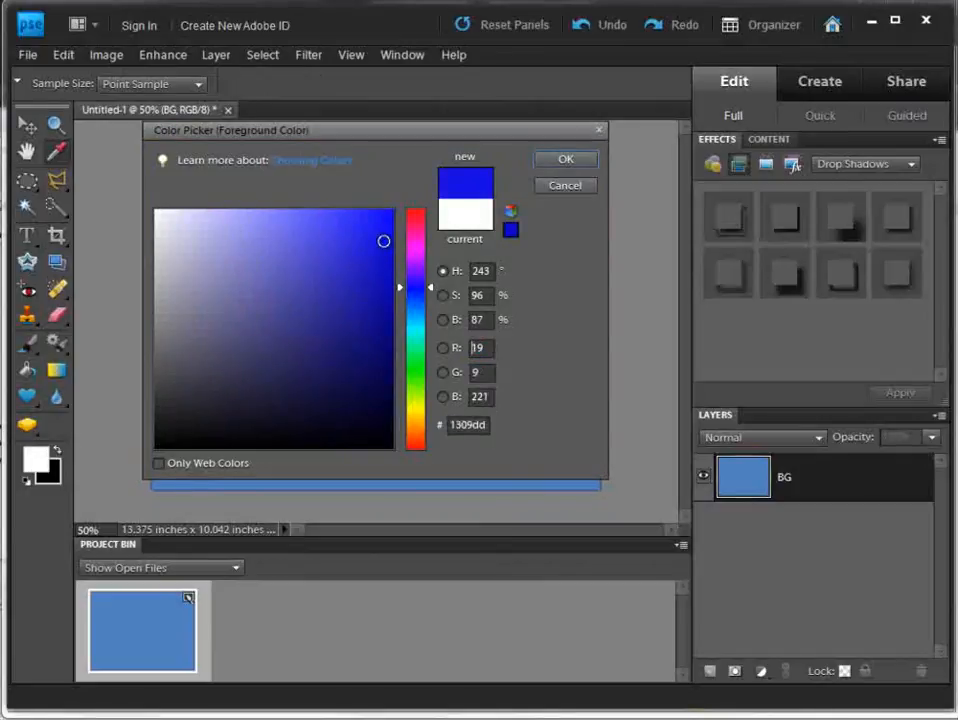
click(380, 289)
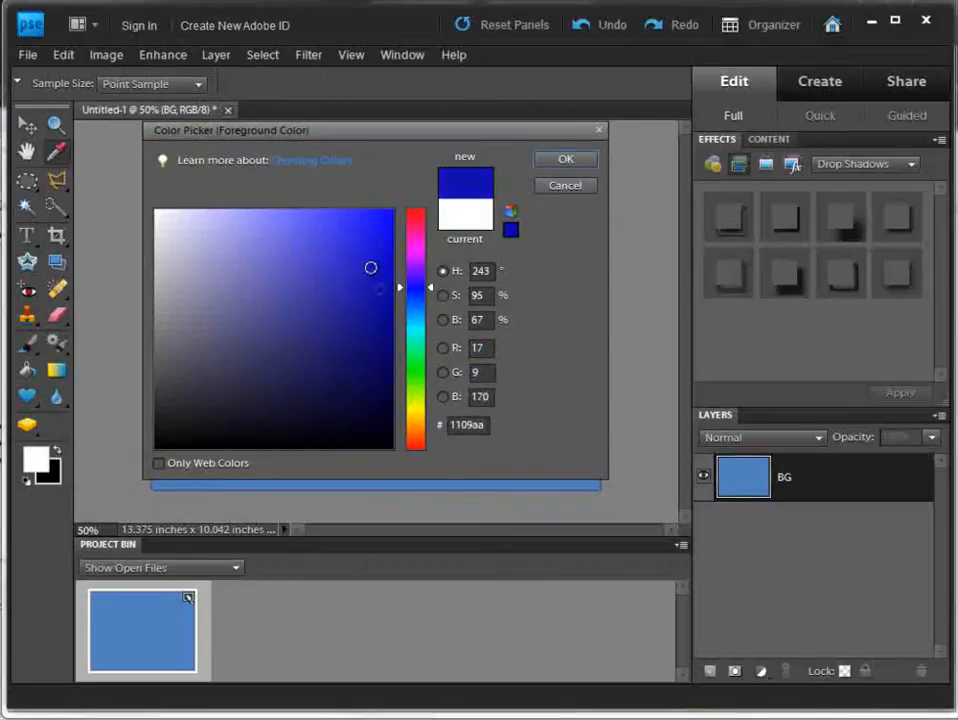
Step: Set the foreground colour to RGB 8, 50, 188 and fill the BG layer with it using the Paint Bucket
click(490, 347)
key(Tab)
key(Tab)
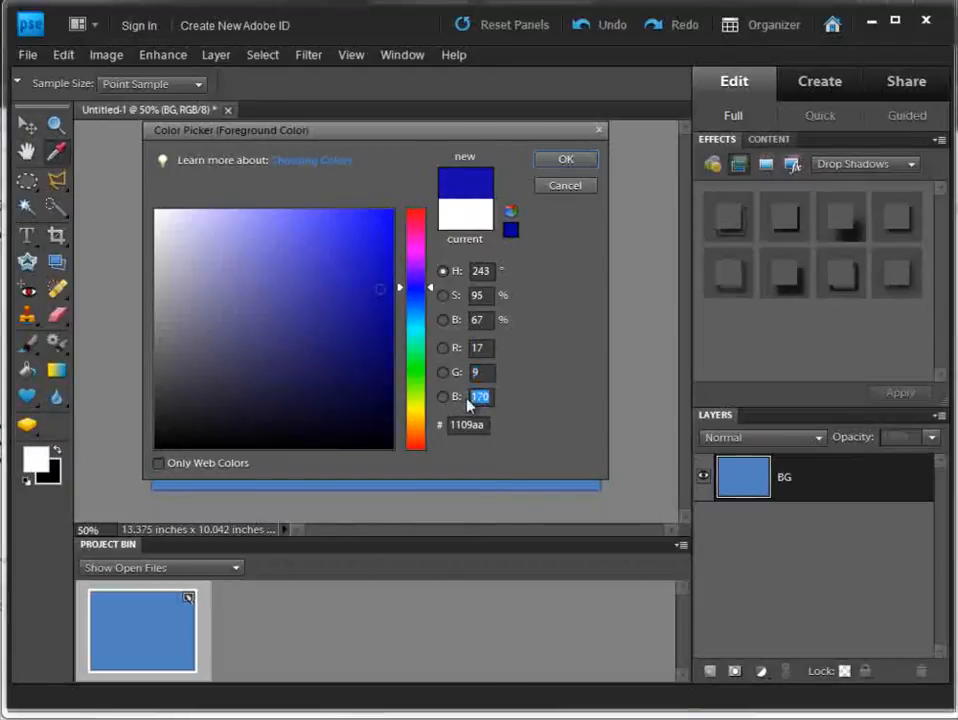
click(487, 348)
double_click(487, 348)
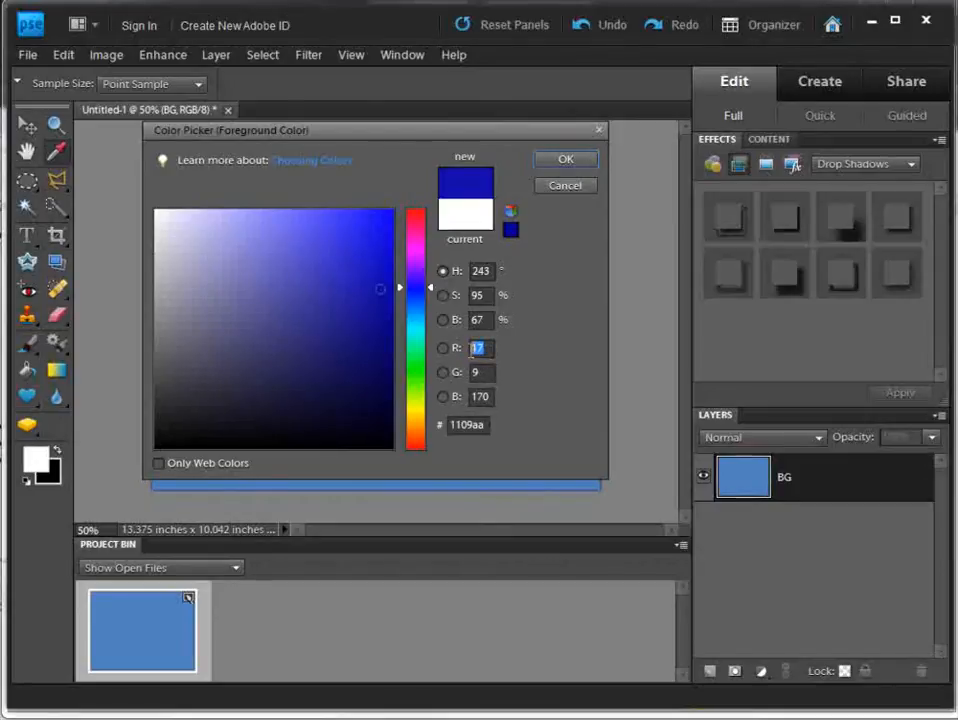
text(8)
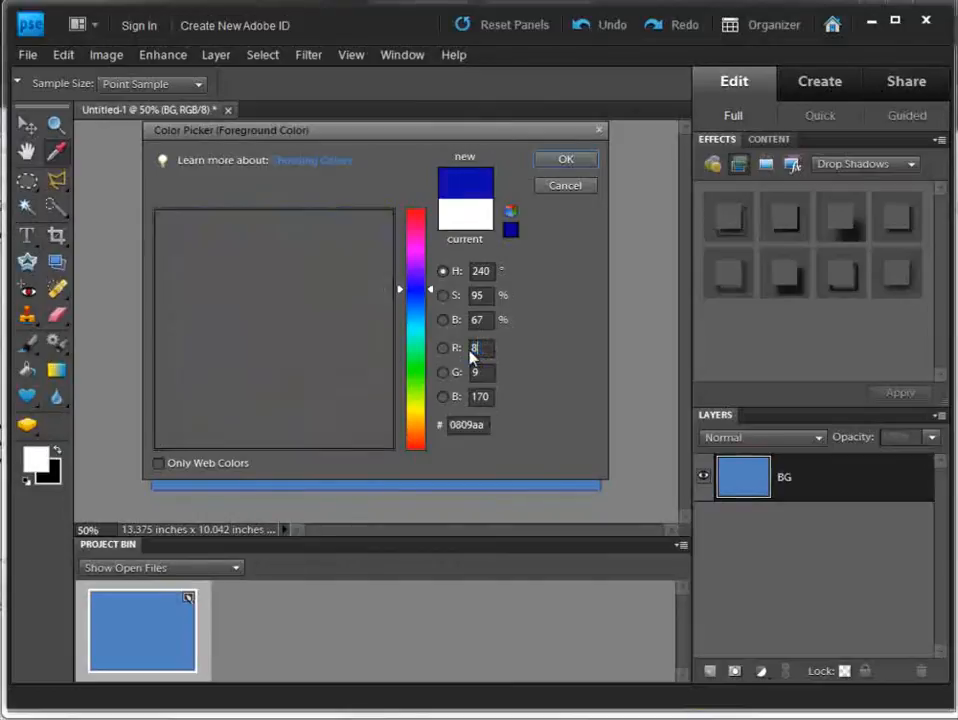
key(Tab)
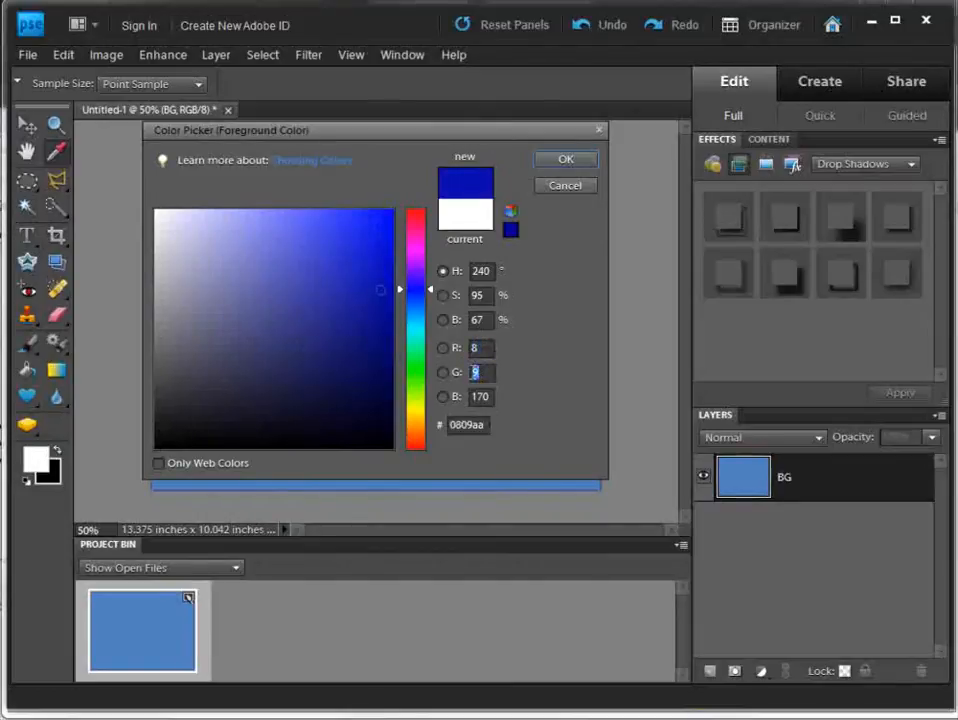
text(50)
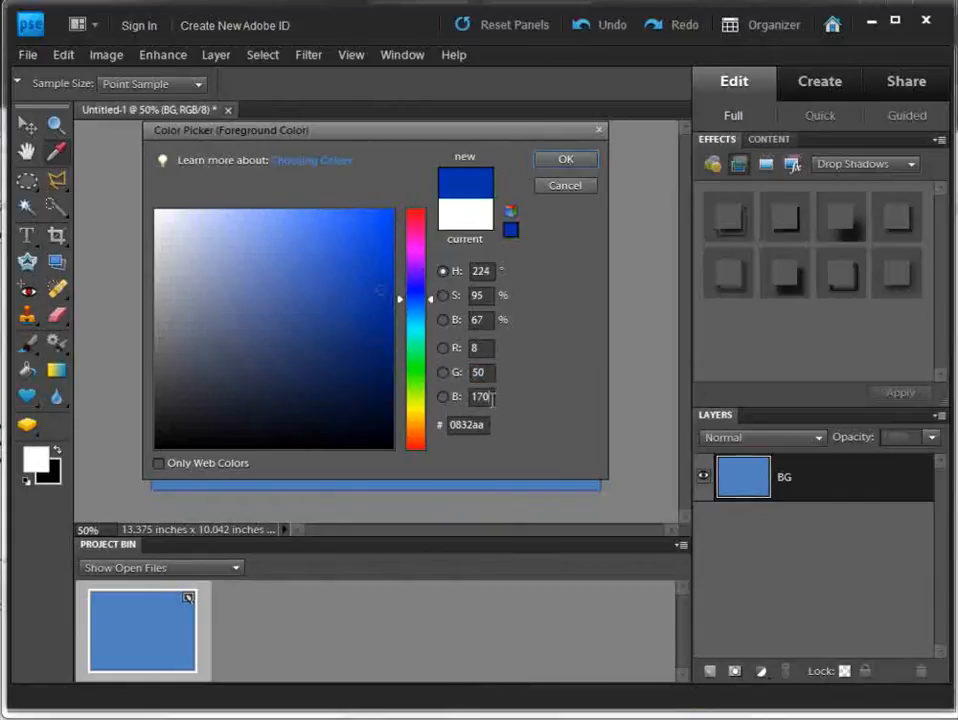
key(Tab)
text(188)
click(565, 160)
click(27, 369)
click(318, 311)
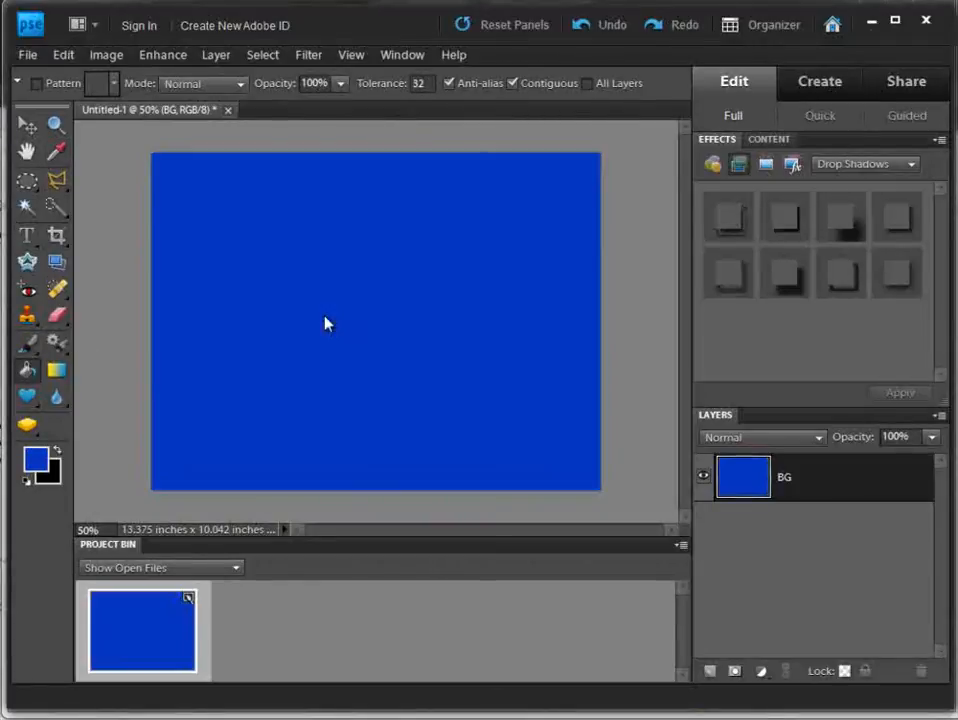
Step: Add a new layer named Vignette above BG and fill it with black
click(710, 671)
double_click(796, 478)
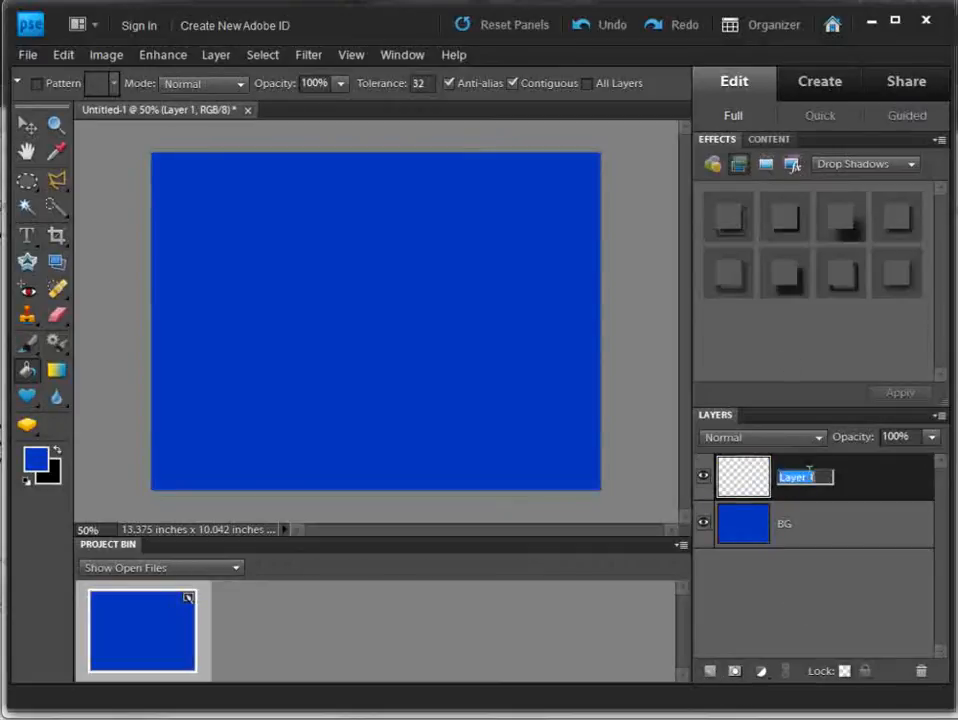
text(Vignette)
key(Return)
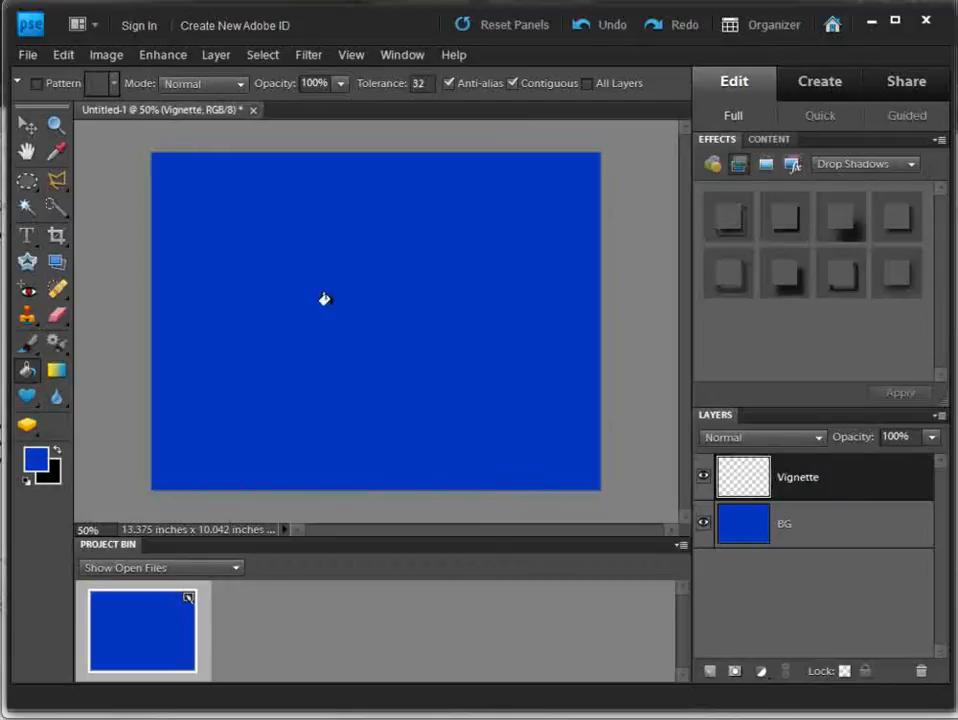
click(60, 452)
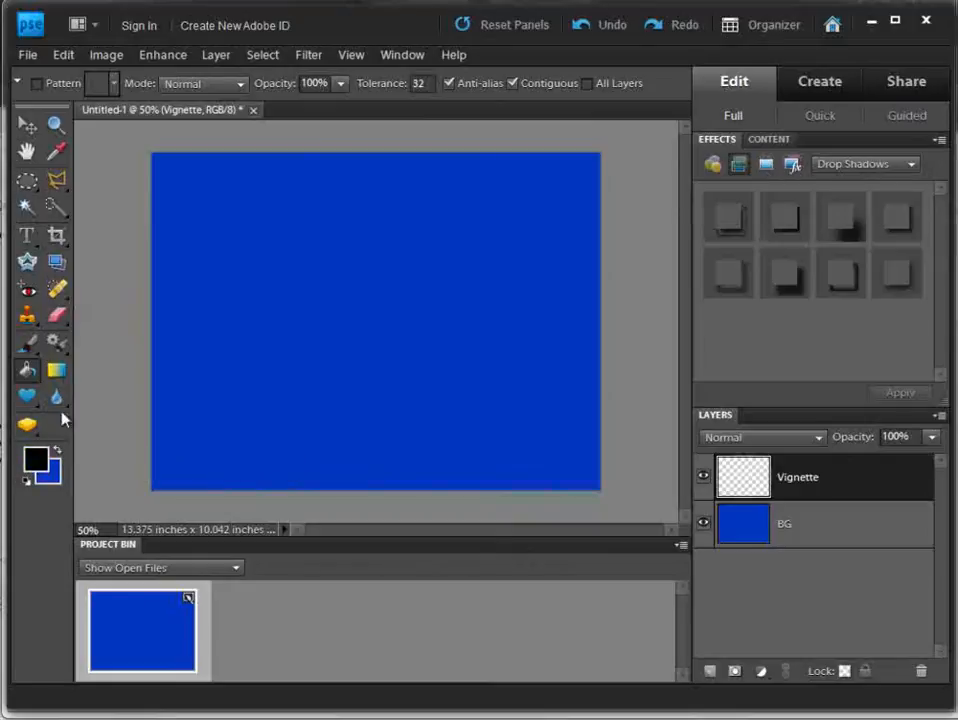
click(265, 245)
Step: Draw a large elliptical selection spanning nearly the whole canvas and nudge it until it is centred
click(28, 183)
drag(167, 195, 599, 464)
drag(453, 320, 437, 317)
key(Right)
key(Right)
key(Right)
key(Right)
key(Right)
key(Right)
key(Right)
key(Right)
key(Right)
key(Right)
key(Right)
key(Right)
key(Right)
key(Right)
key(Right)
key(Right)
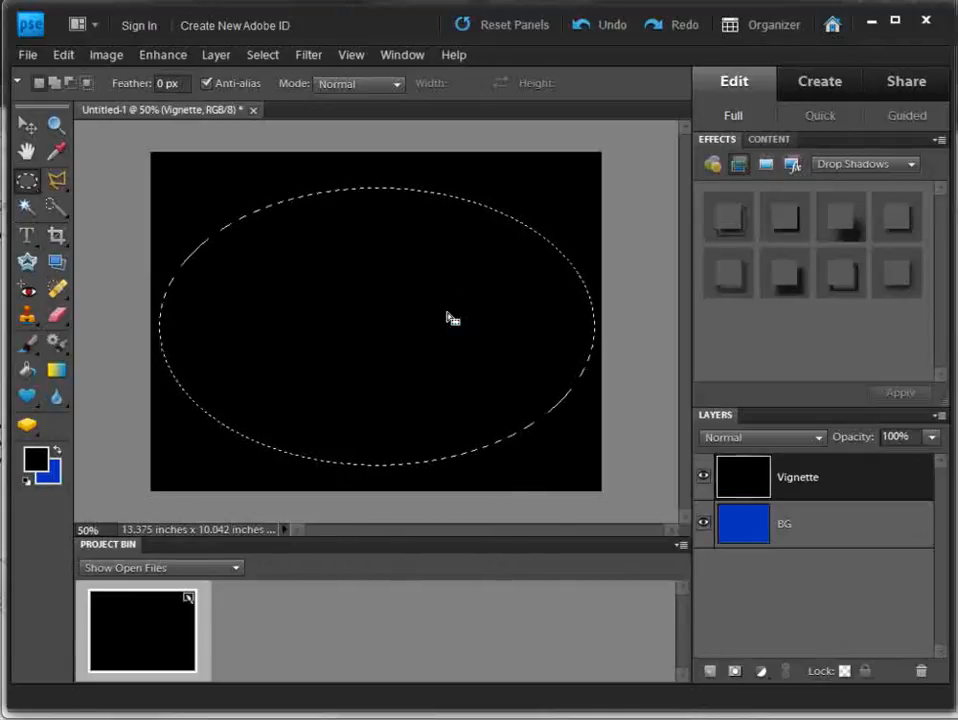
Step: Delete the black inside the ellipse on the Vignette layer and clear the selection
key(Delete)
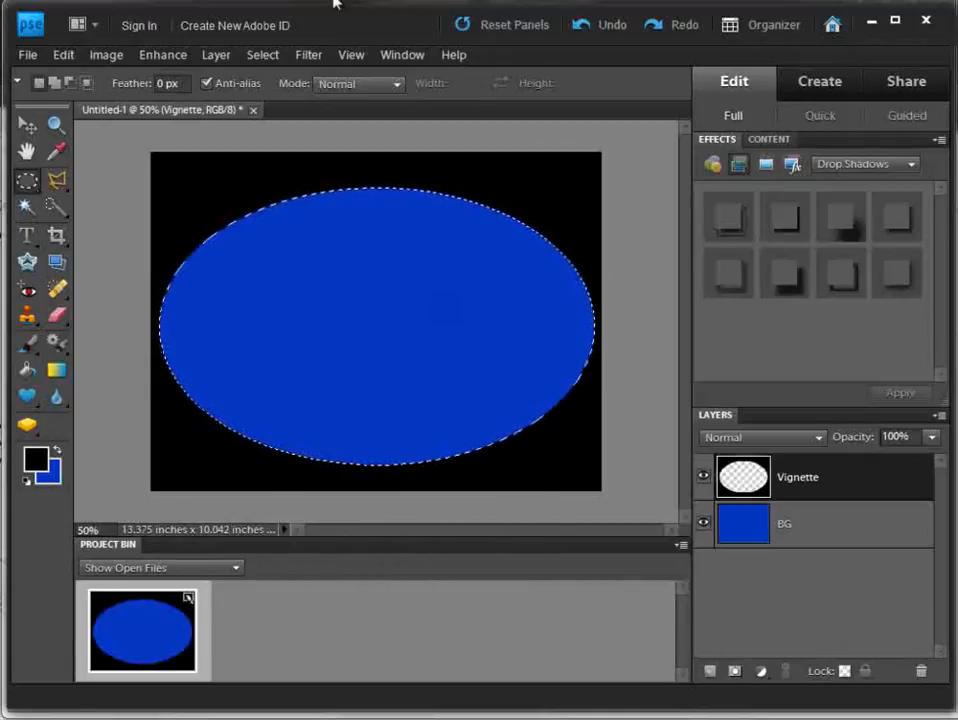
click(263, 55)
click(280, 93)
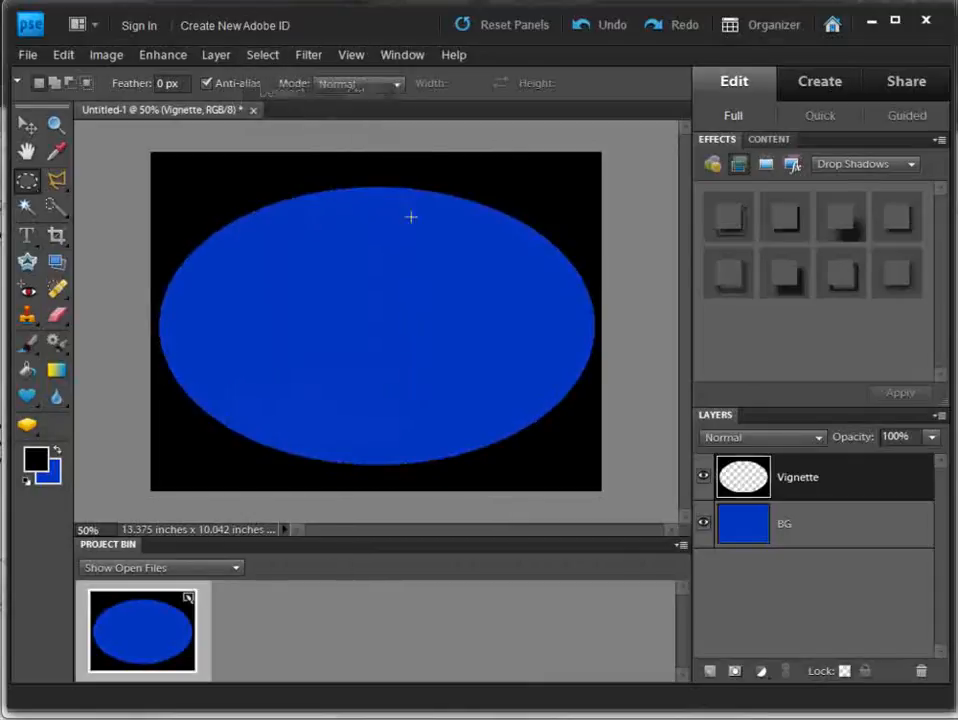
Step: Apply a Gaussian Blur with a 75.3 pixel radius to the Vignette layer
click(309, 55)
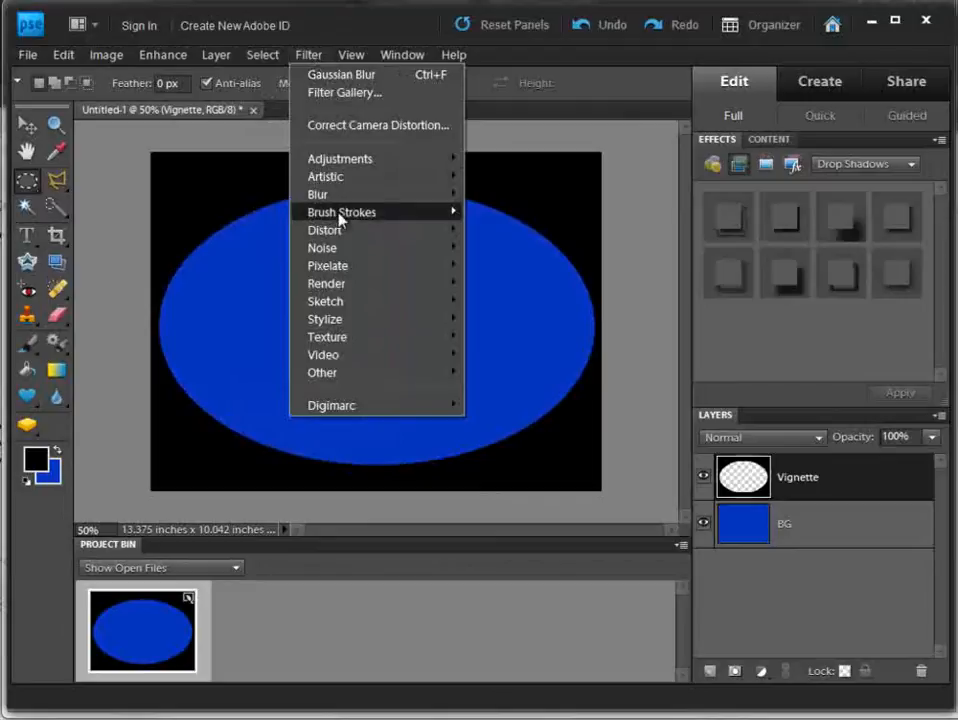
mouse_move(322, 196)
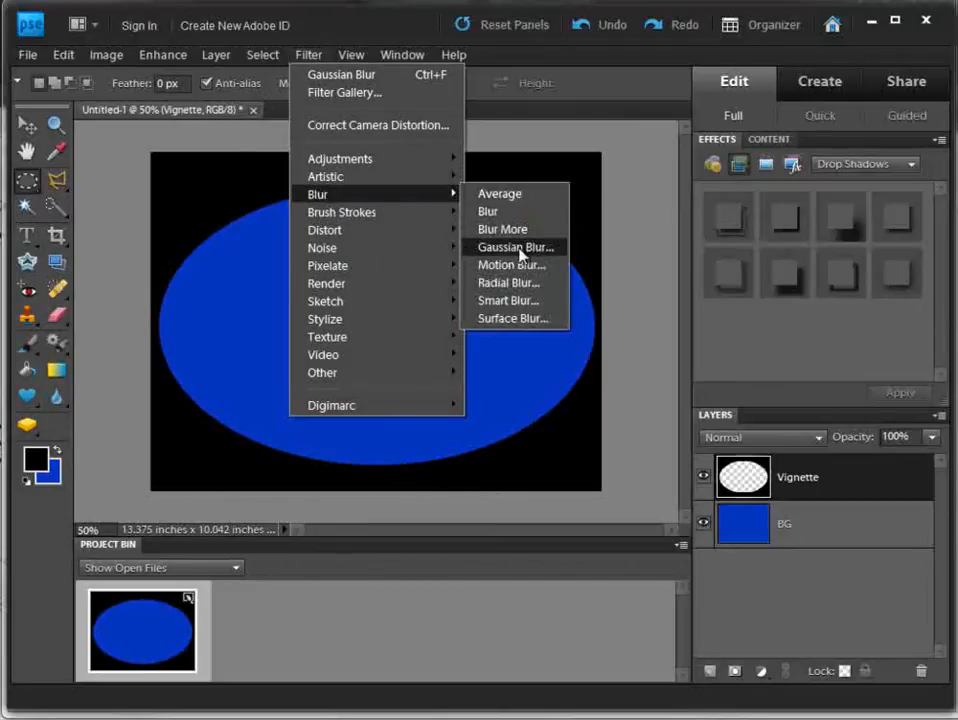
click(494, 253)
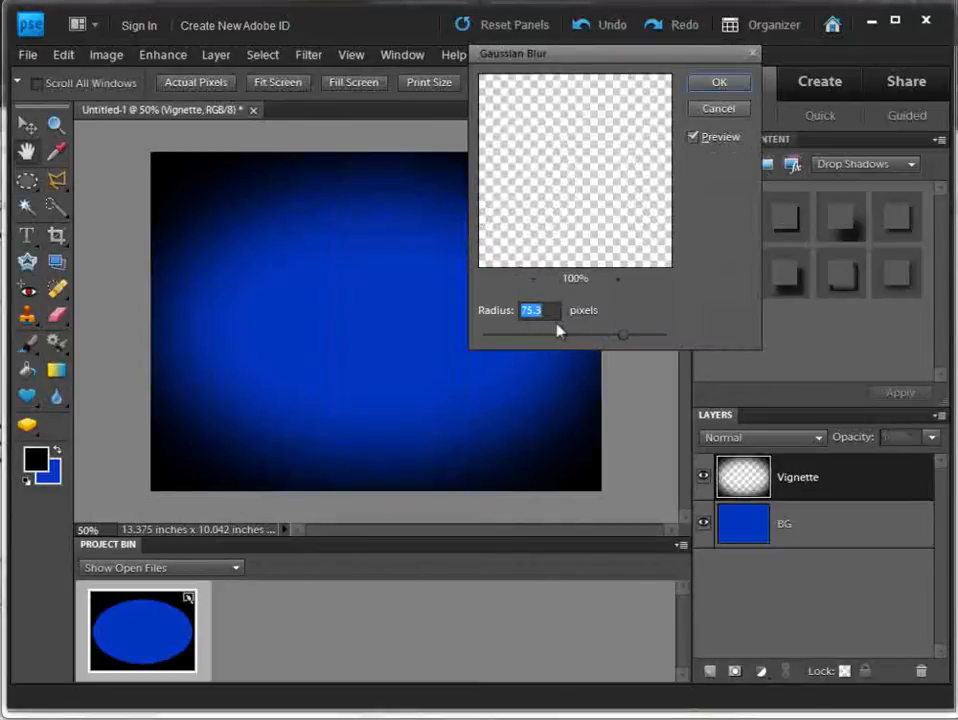
click(712, 84)
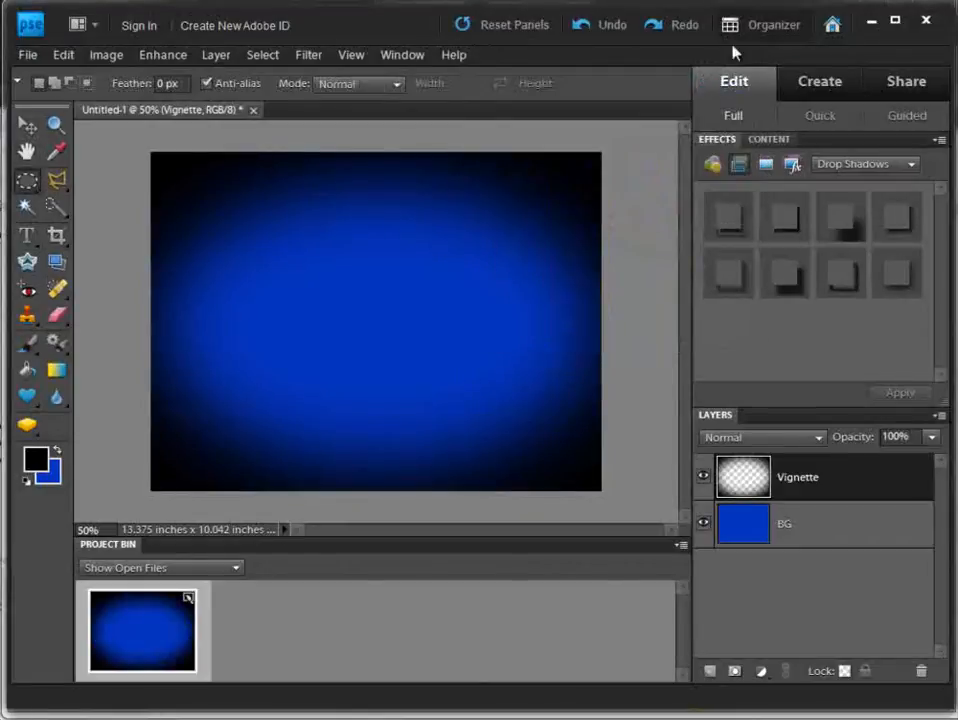
Step: Lower the Vignette layer's opacity to 20%
click(931, 437)
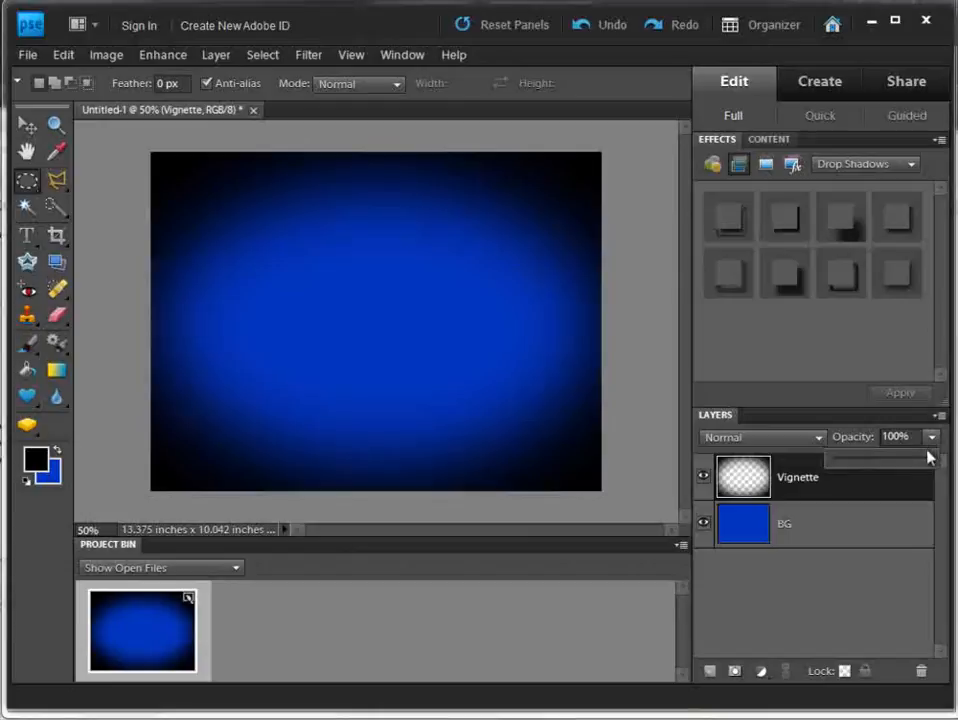
drag(926, 458, 861, 466)
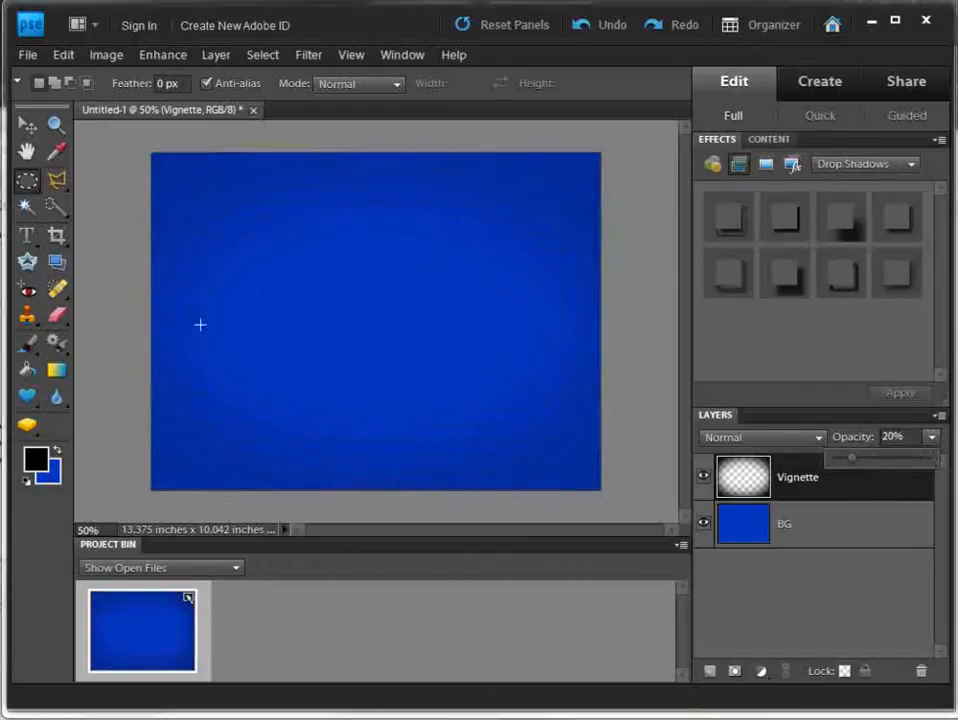
click(810, 476)
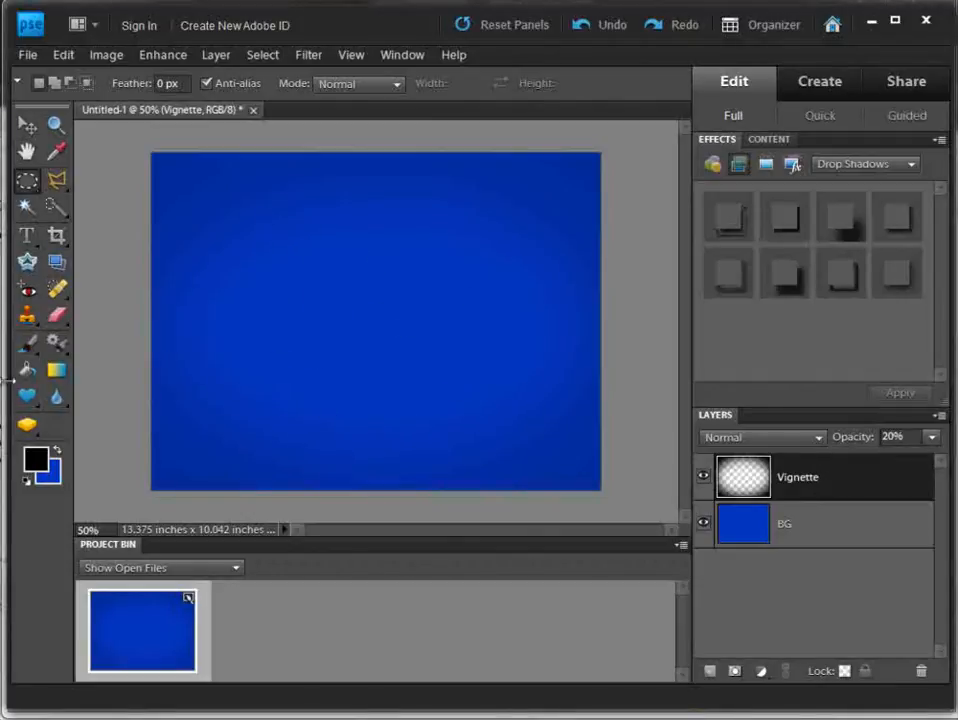
click(26, 372)
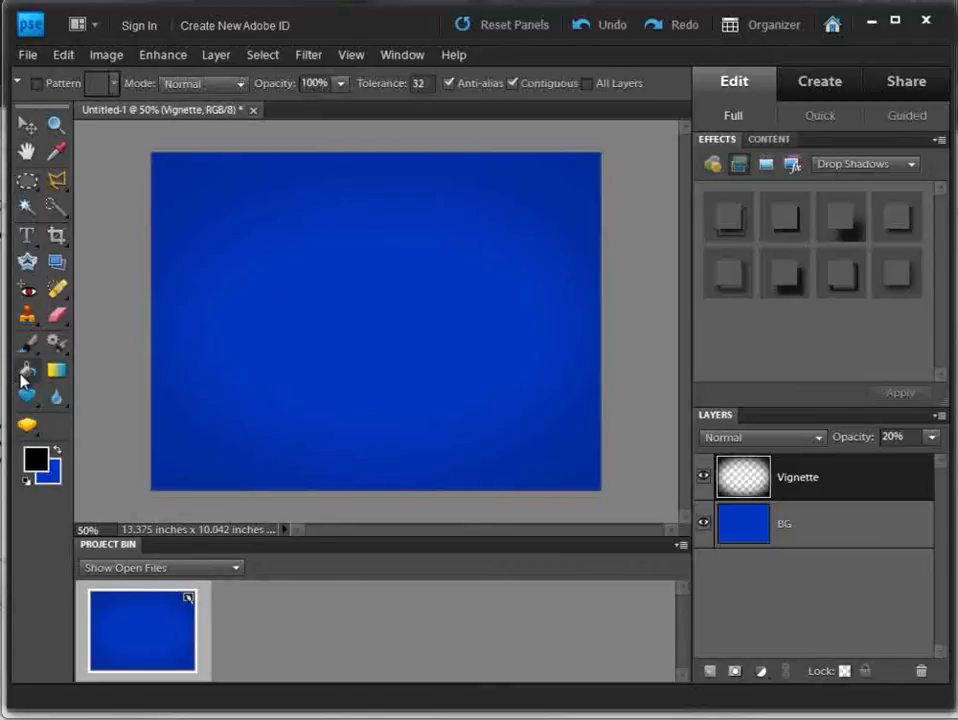
click(56, 371)
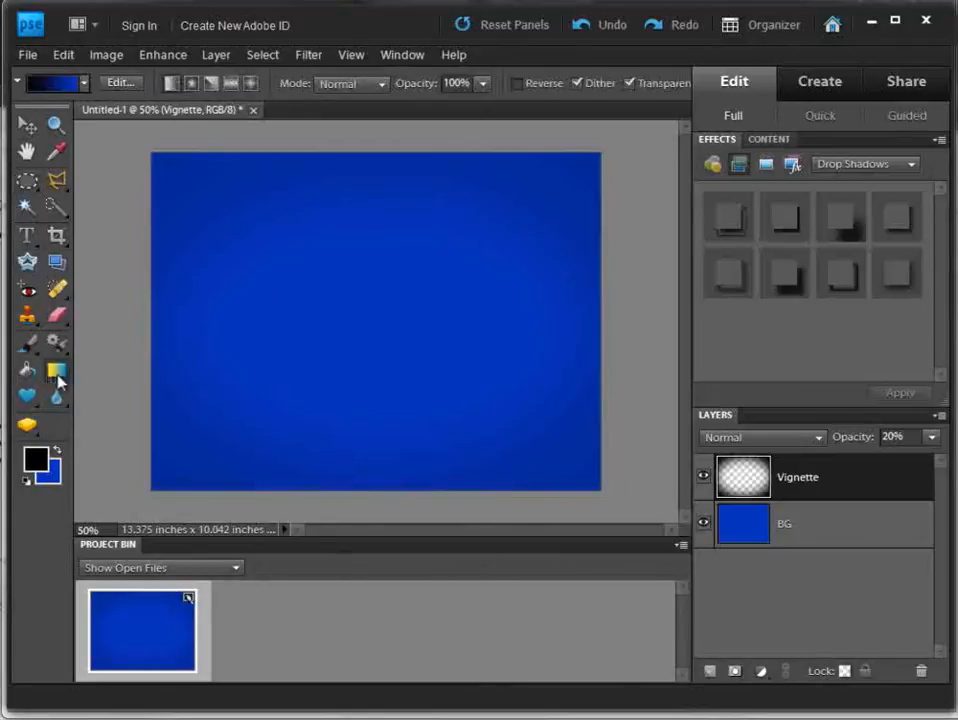
Step: Add a new layer named Grid above the Vignette layer
click(708, 671)
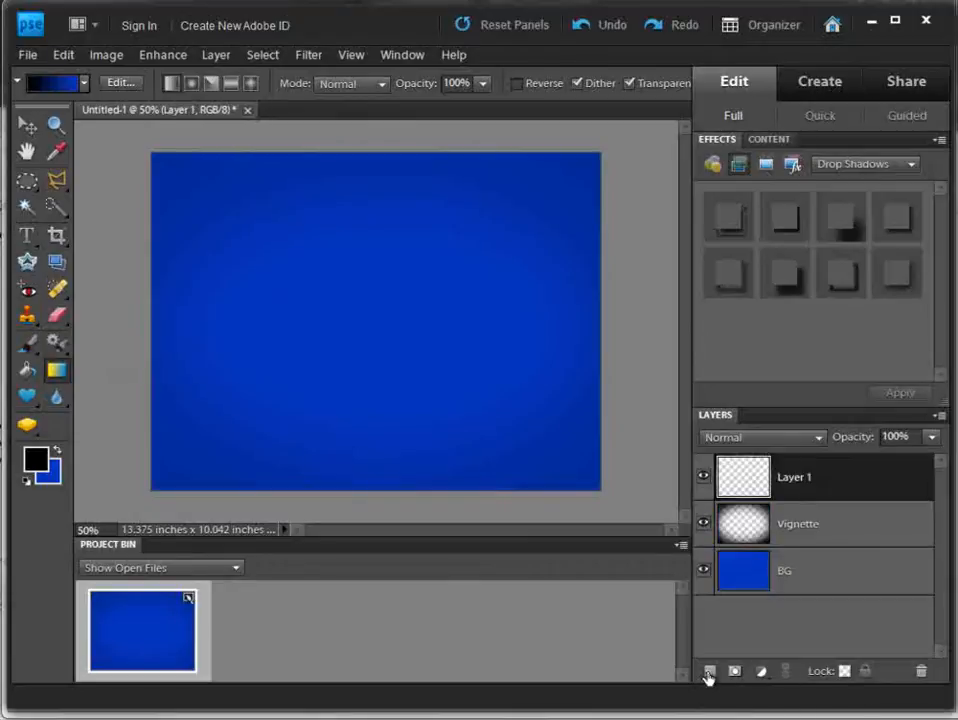
double_click(794, 476)
text(Grid)
key(Return)
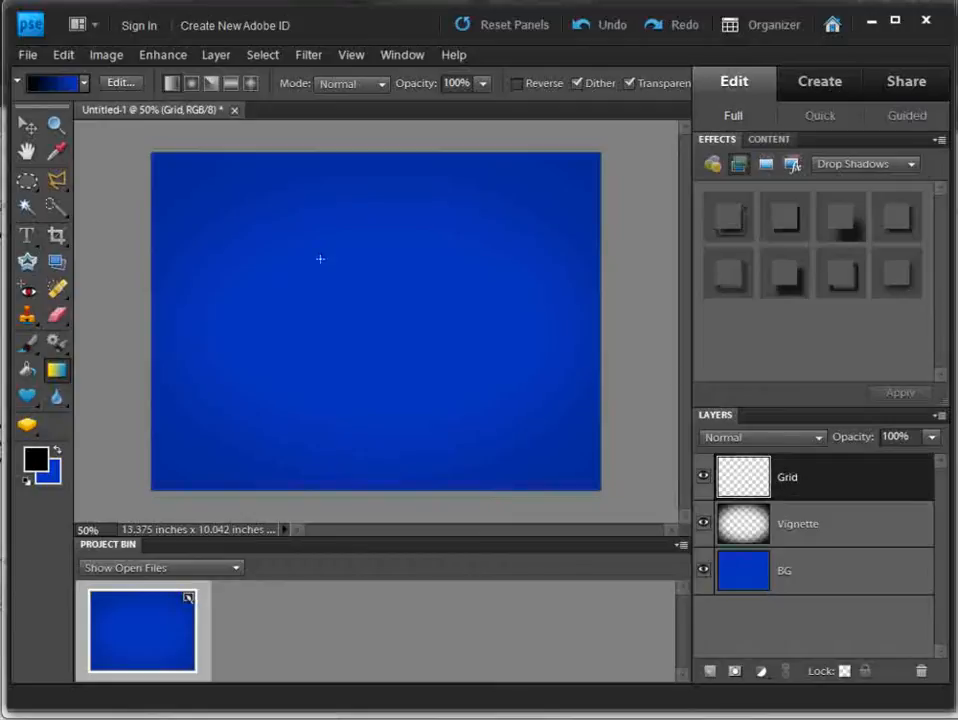
Step: Create a new blank transparent file 40 pixels wide and 40 pixels high at 72 pixels/inch
click(28, 56)
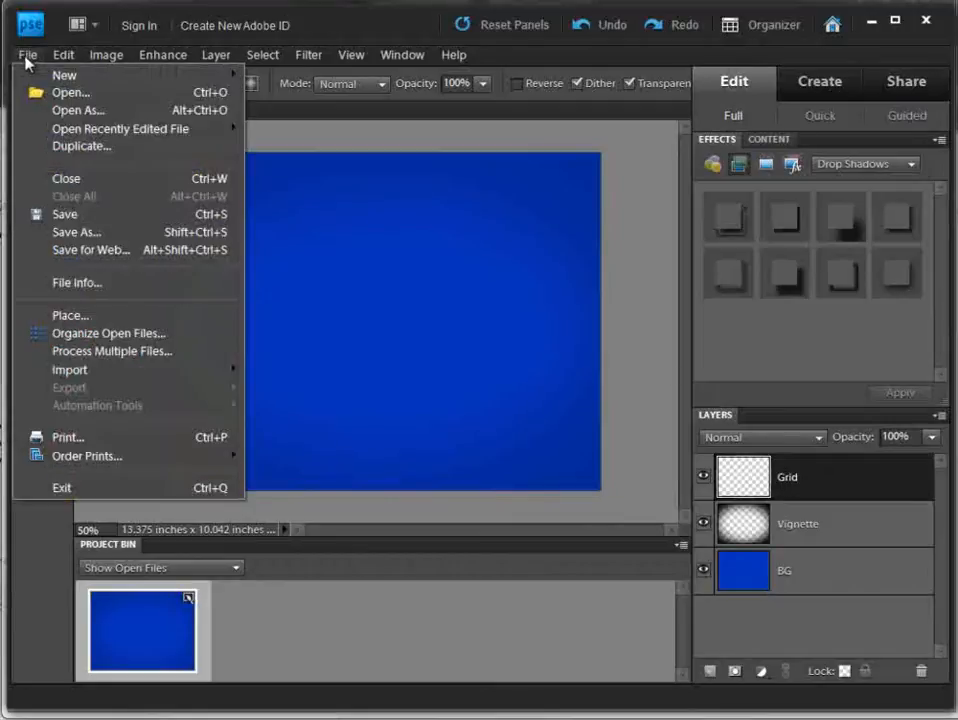
mouse_move(57, 80)
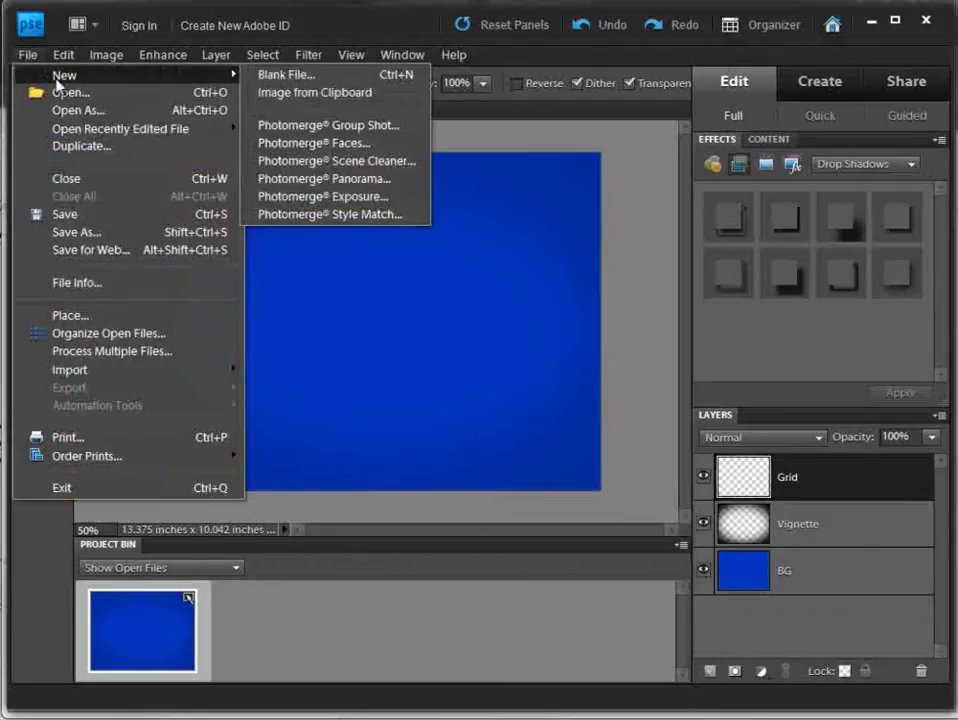
click(325, 76)
drag(321, 284, 234, 285)
text(40)
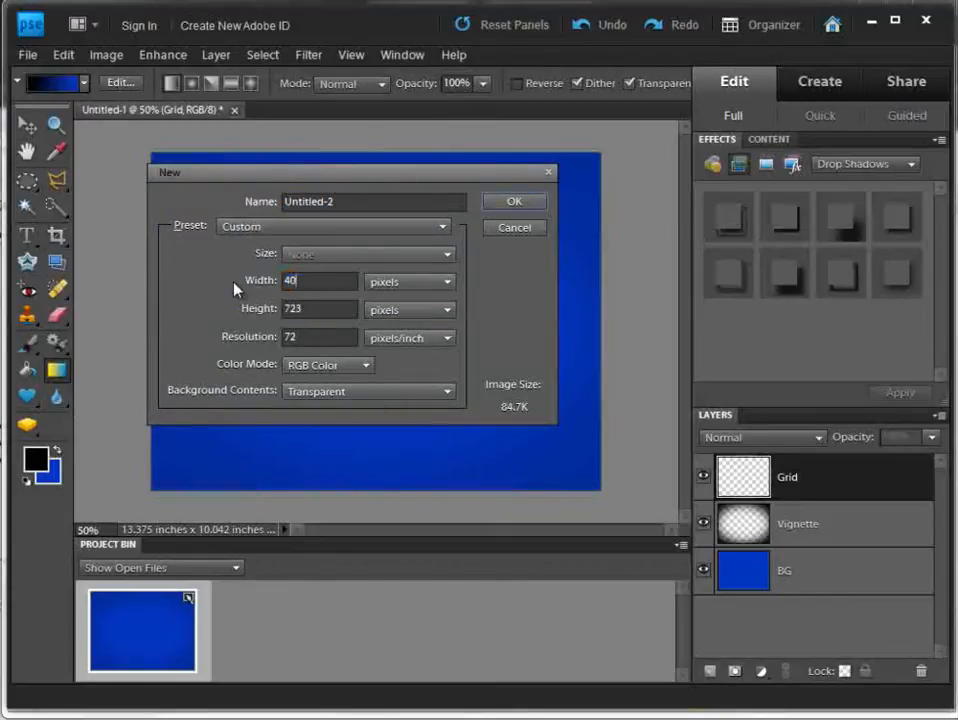
key(Tab)
key(Tab)
text(40)
click(520, 202)
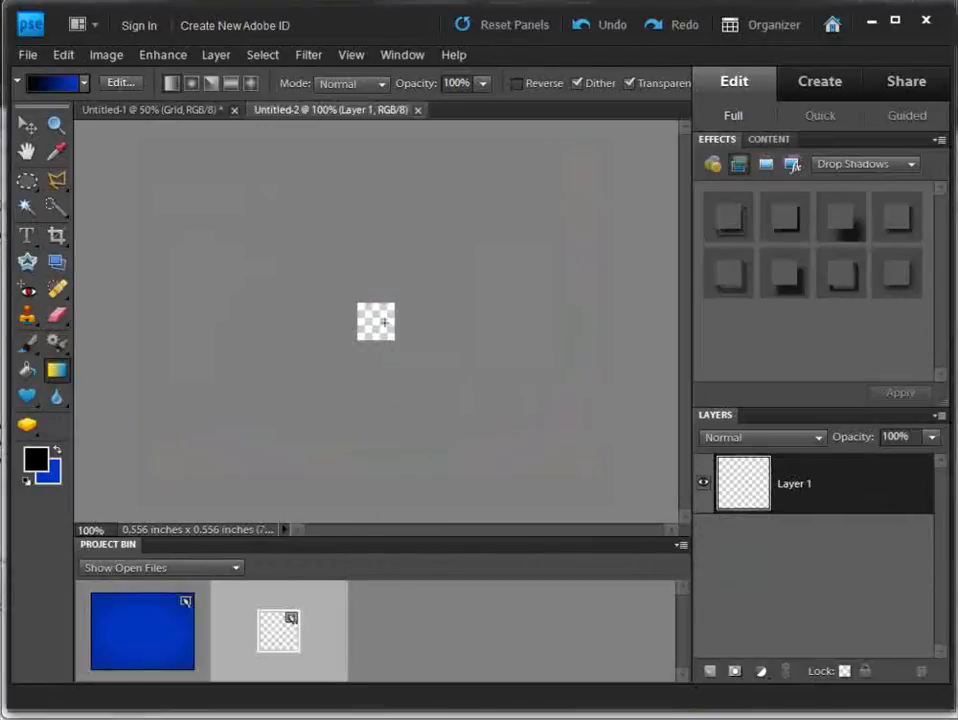
Step: Reset the colours to black and white, make white the foreground, and fill Layer 1 of the tile with white
click(28, 483)
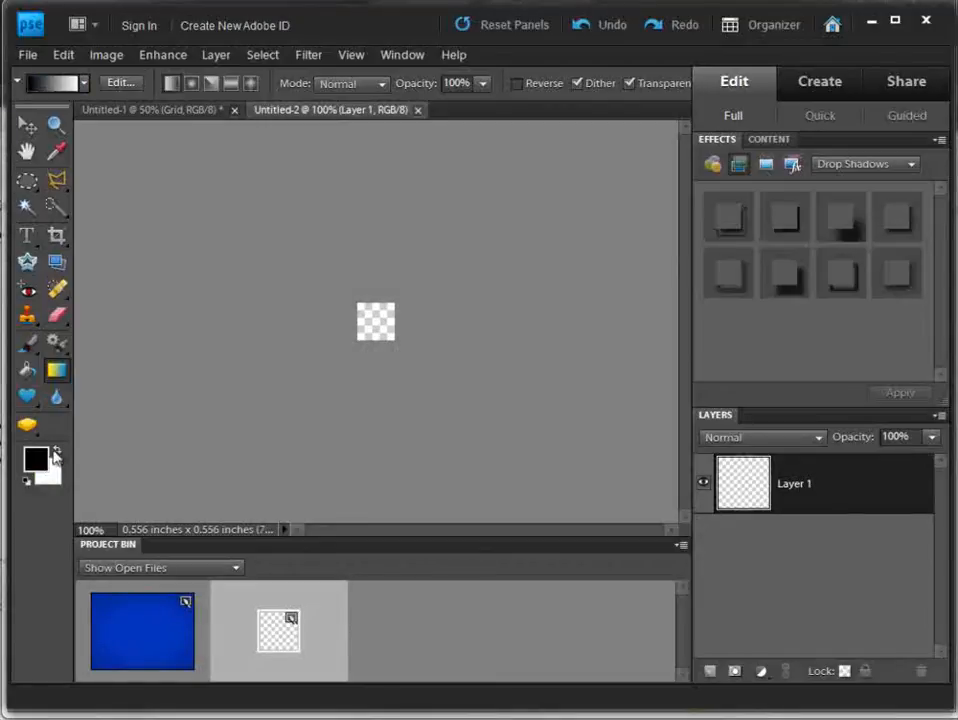
click(56, 450)
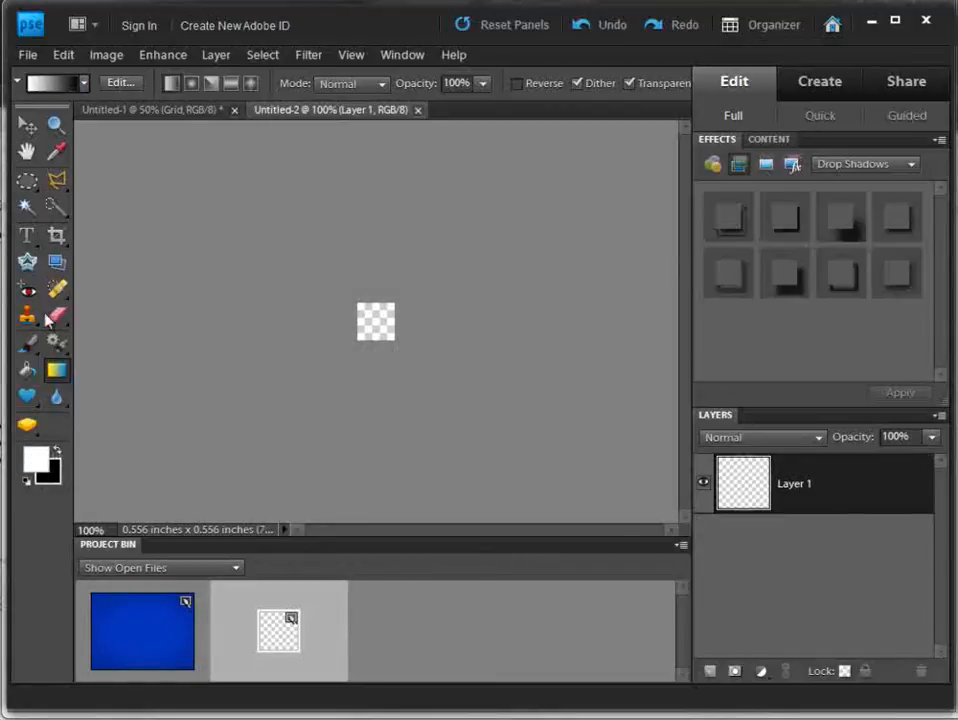
click(56, 372)
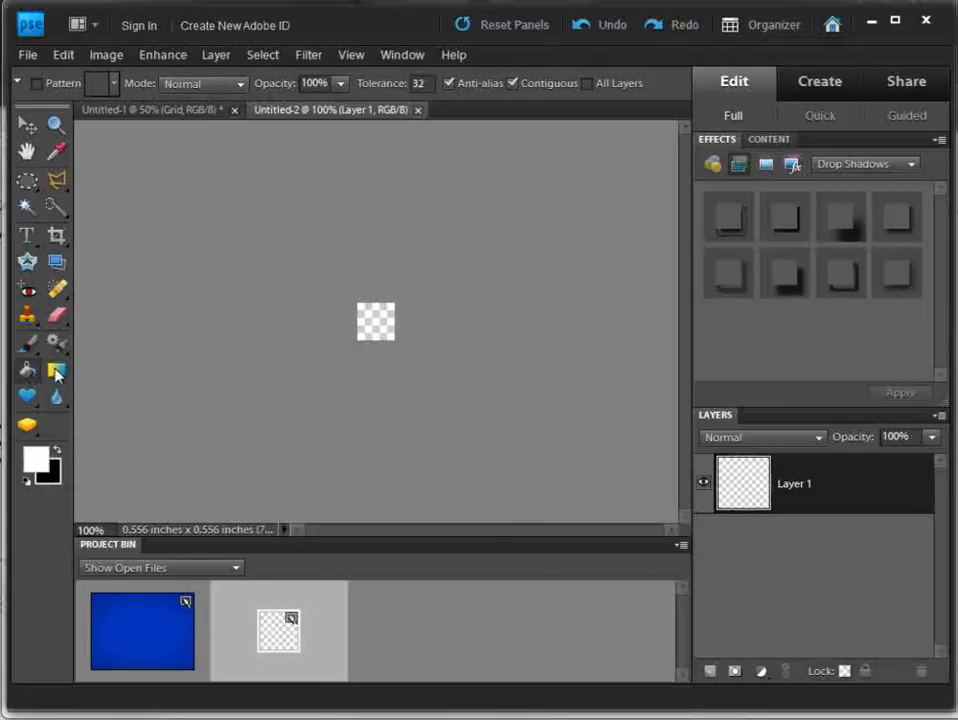
click(377, 316)
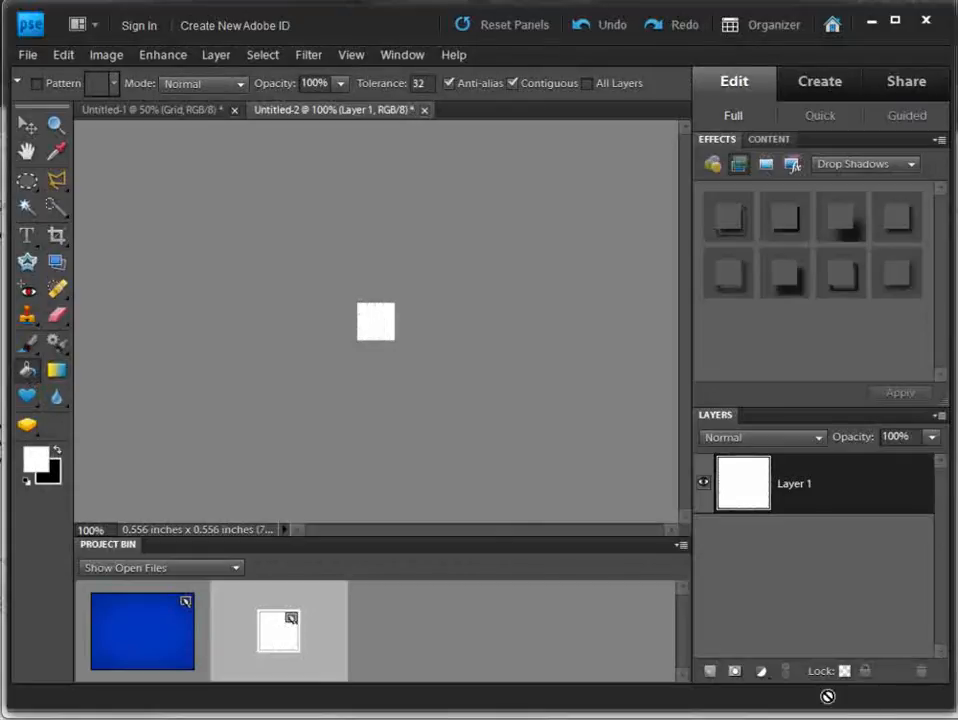
Step: Add a new layer above Layer 1, load Layer 1's outline as a selection, and make the new layer active
click(710, 670)
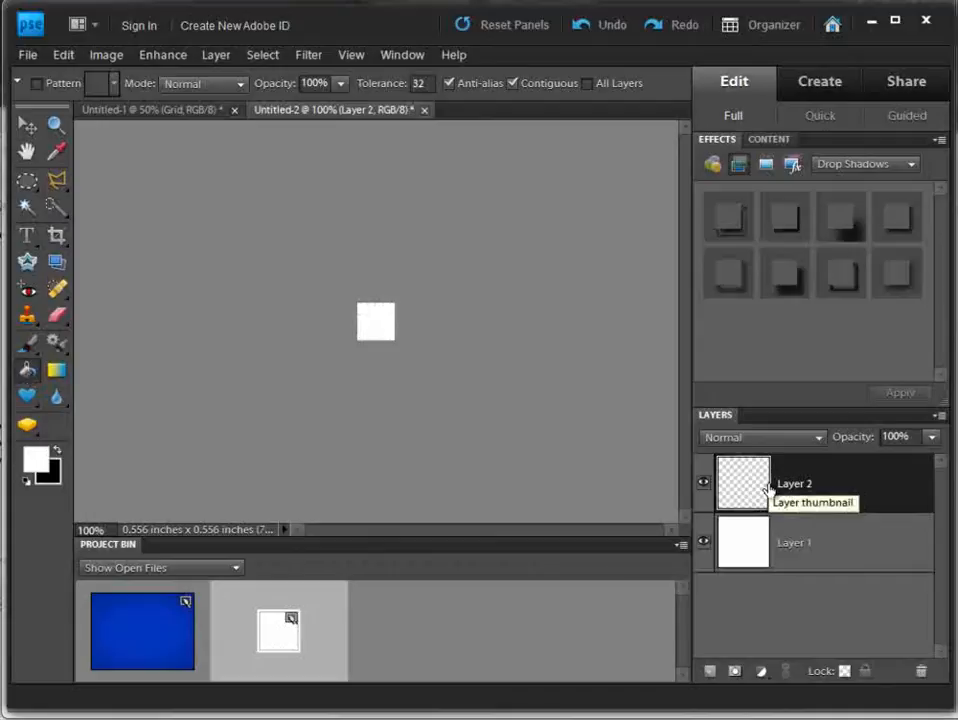
click(745, 541)
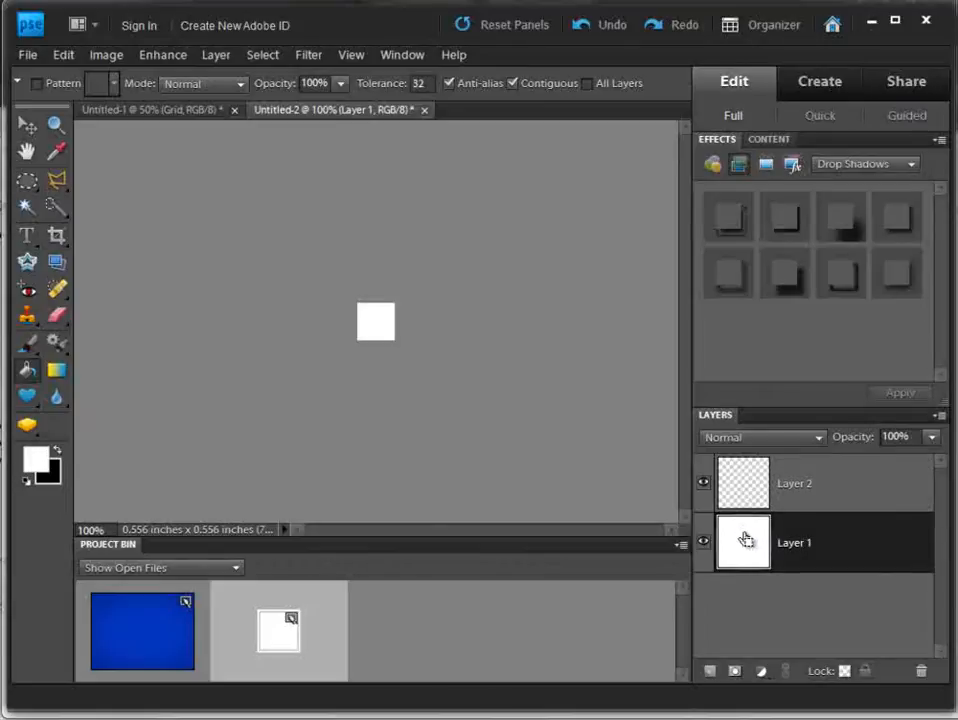
ctrl+click(745, 541)
click(806, 481)
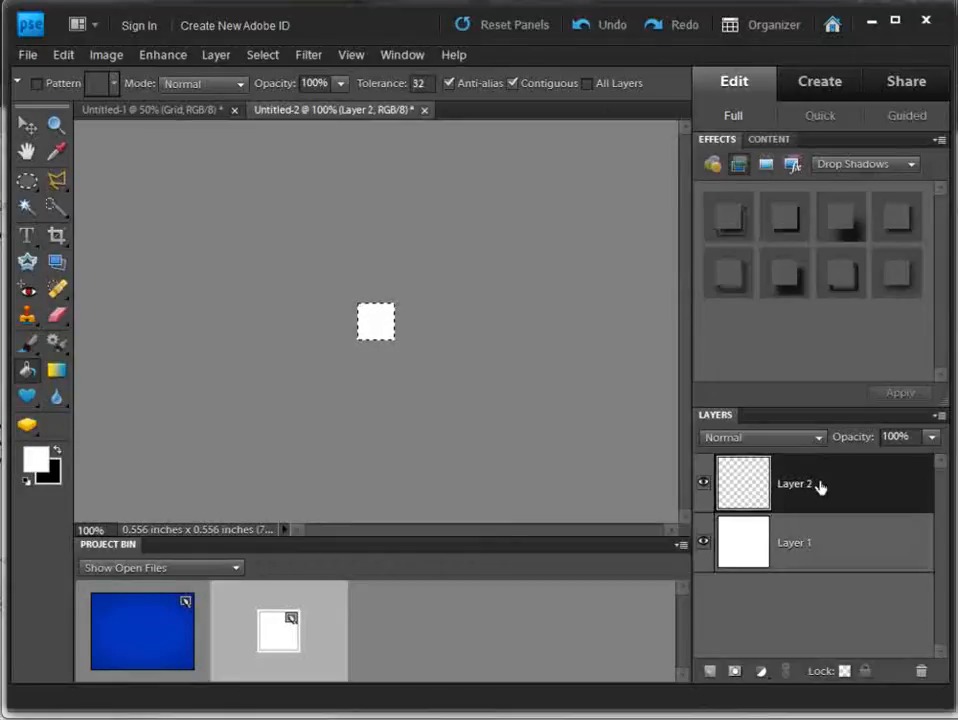
Step: Stroke the selection on Layer 2 with a 1 px black outline placed inside
click(70, 56)
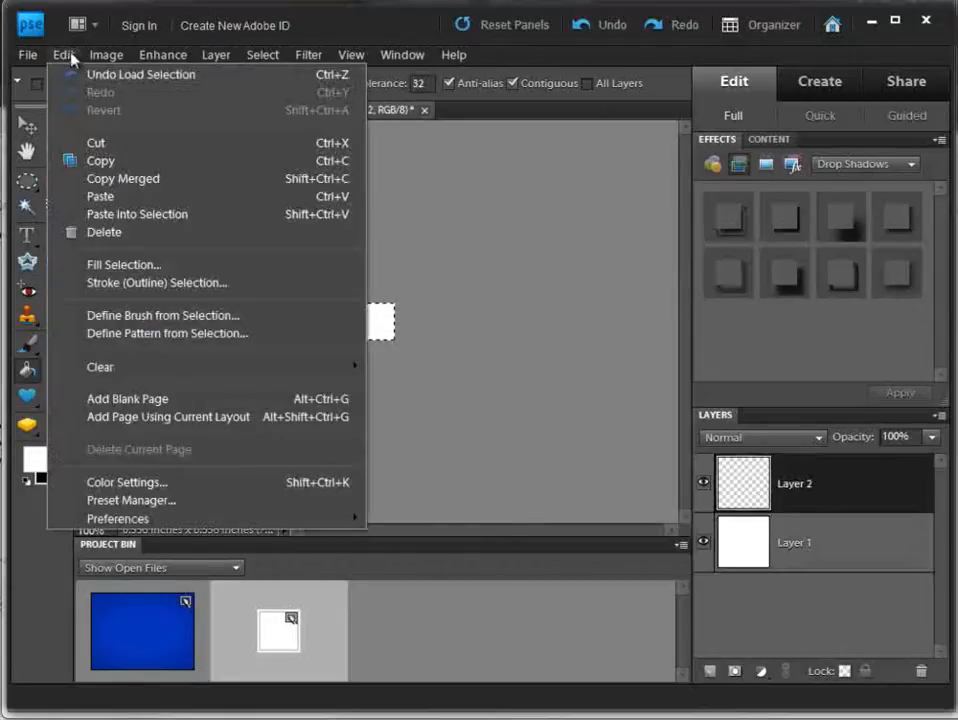
click(94, 284)
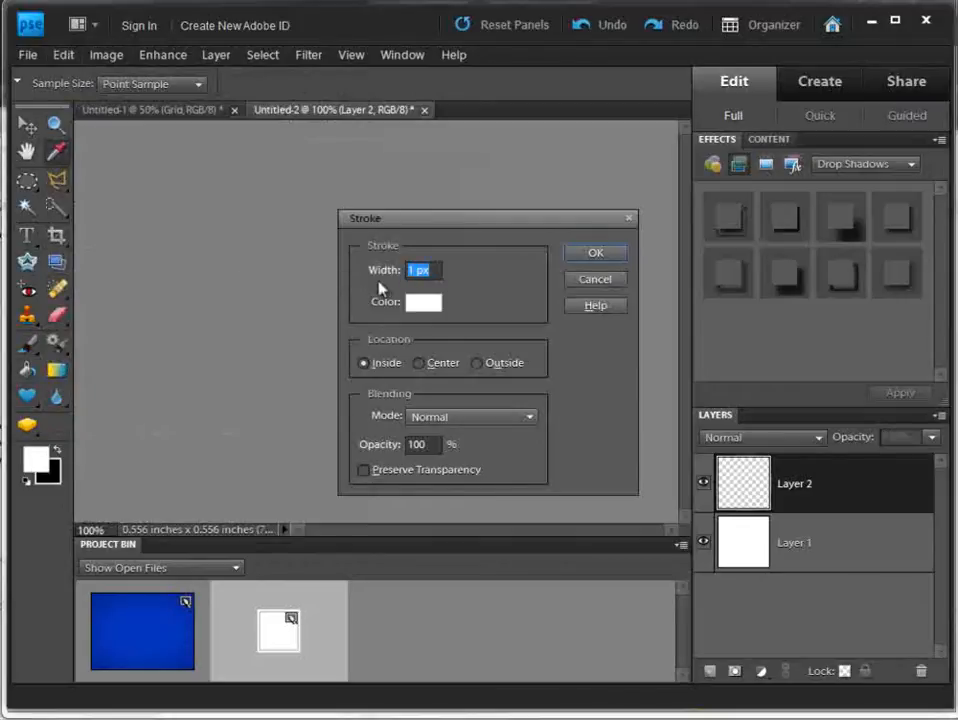
click(418, 304)
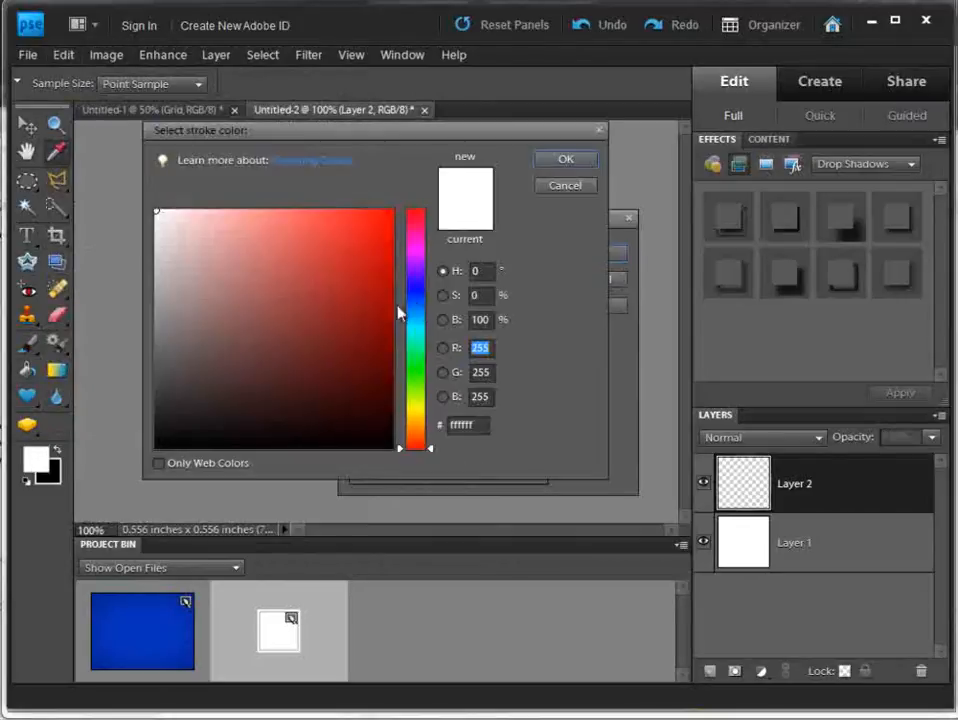
click(189, 447)
click(564, 163)
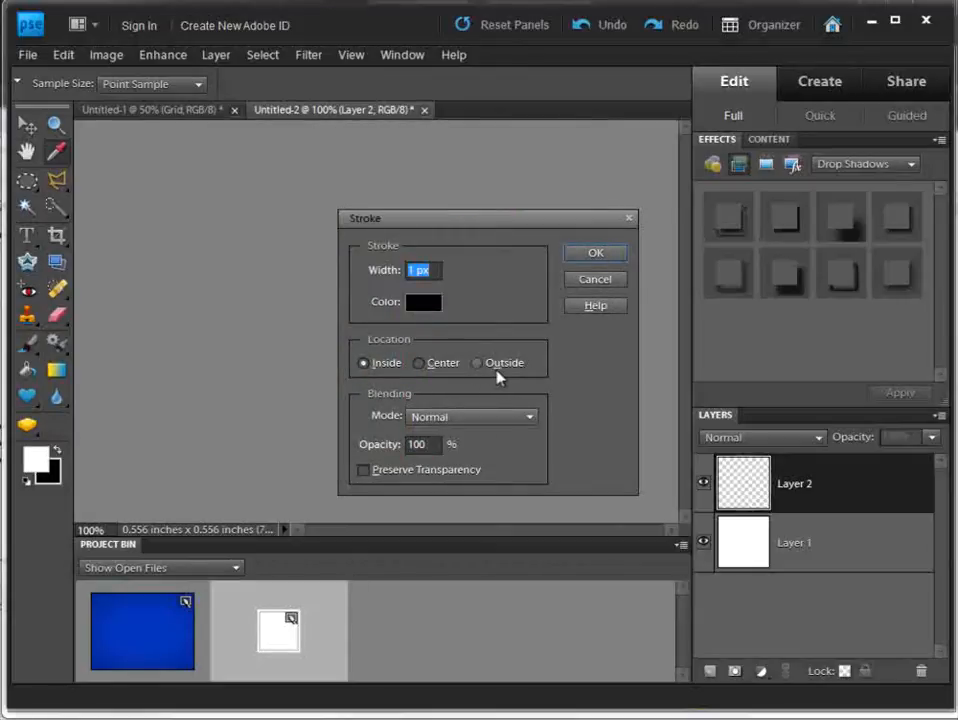
click(606, 257)
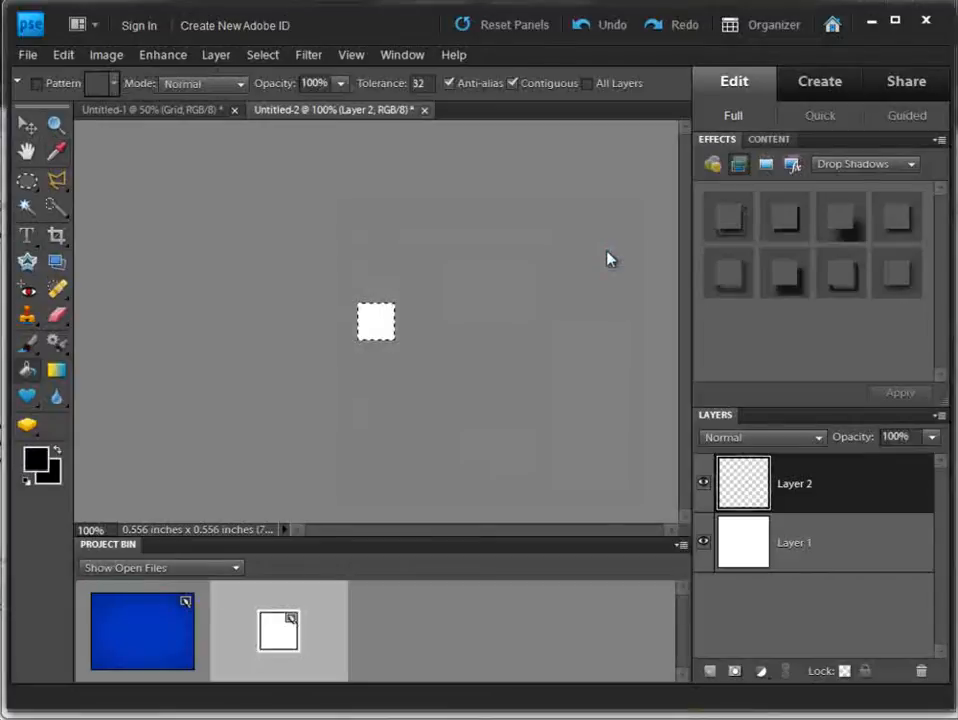
Step: Hide the white Layer 1 and clear the selection so only the outlined tile shows
click(704, 545)
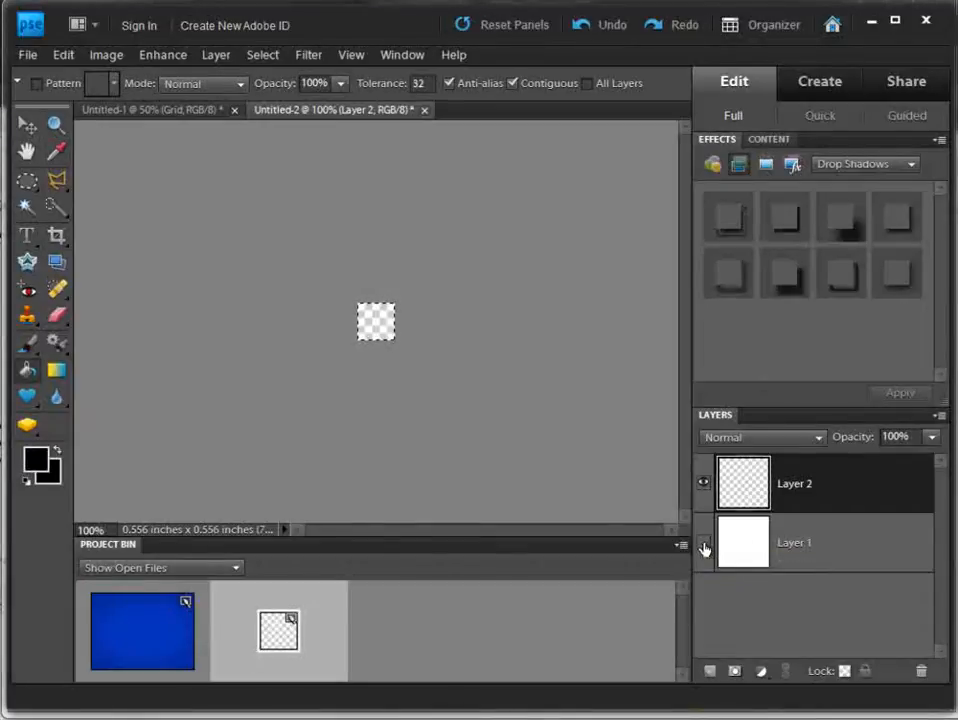
click(262, 55)
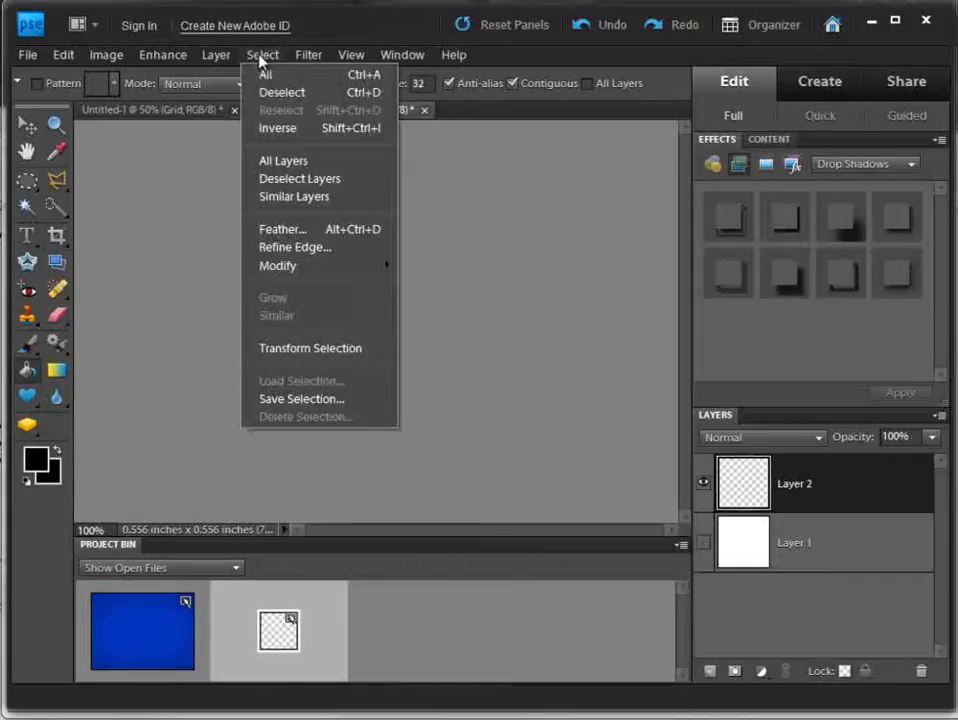
click(268, 92)
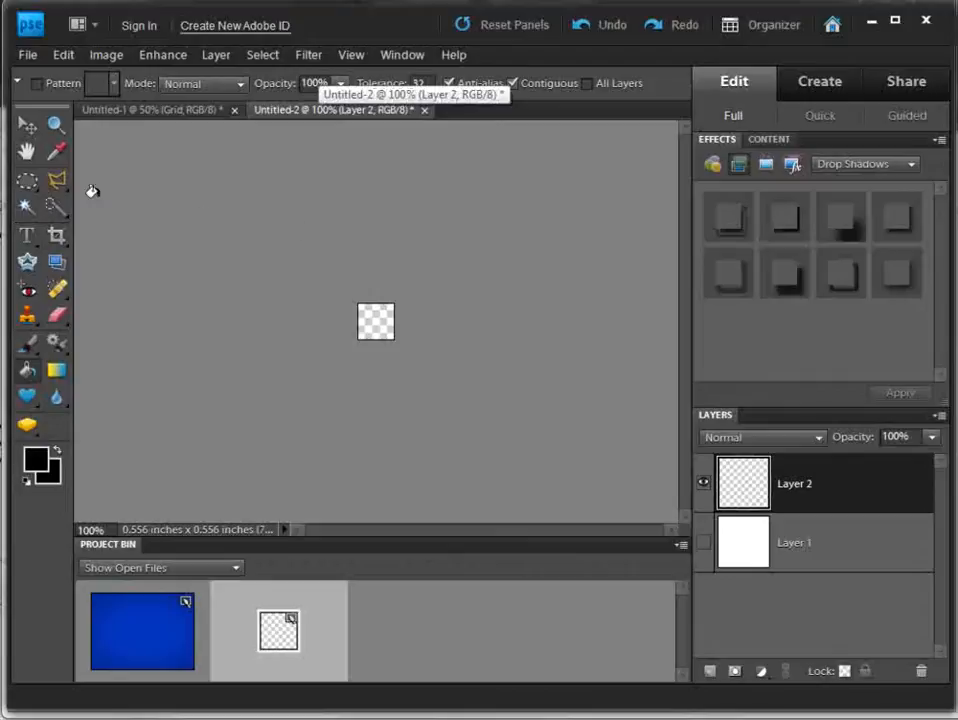
Step: Define the outlined transparent tile as a pattern named "40x40 px"
click(64, 56)
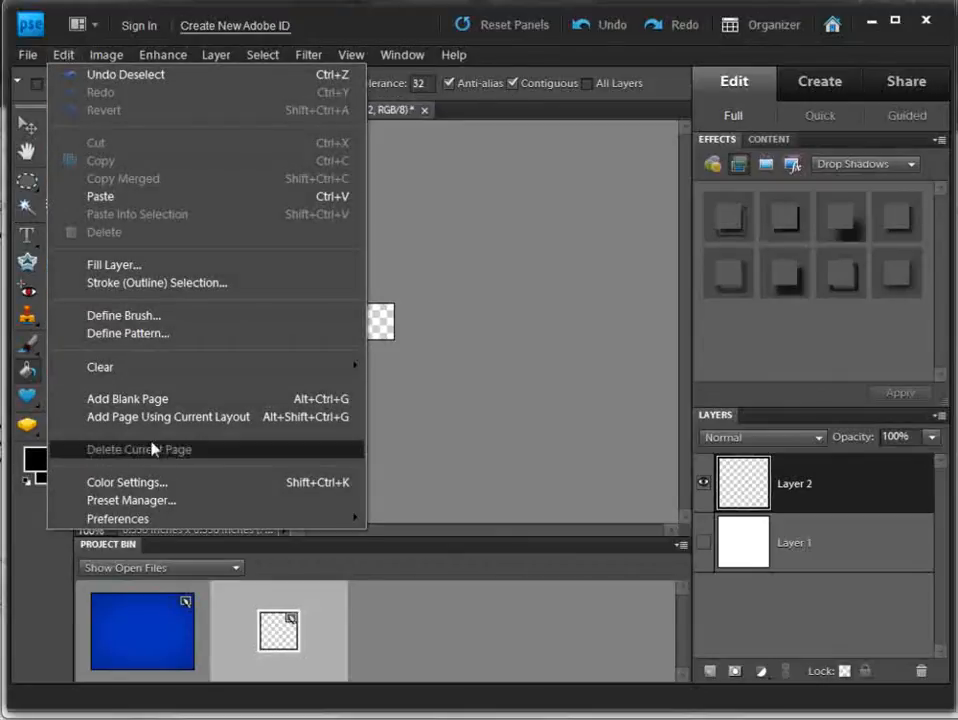
click(129, 334)
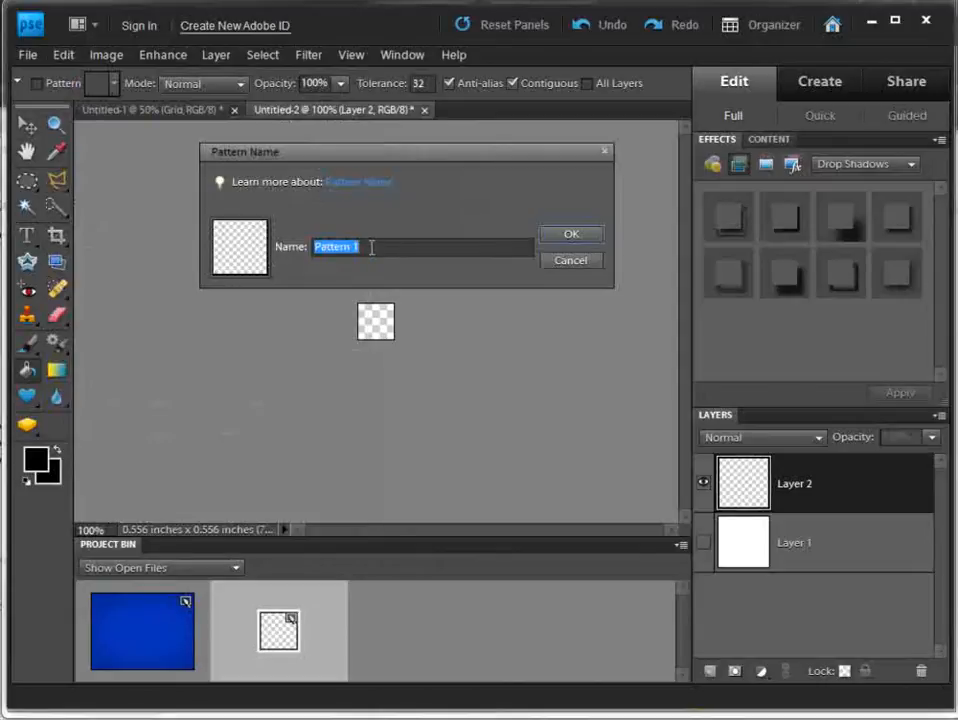
text(40x40)
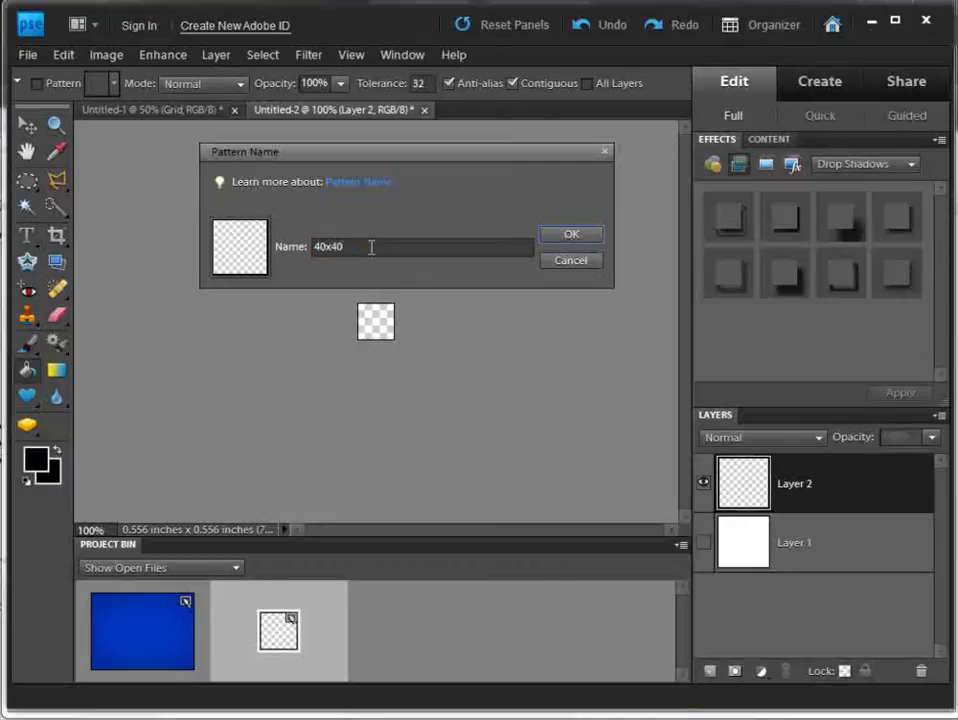
text( px)
click(597, 240)
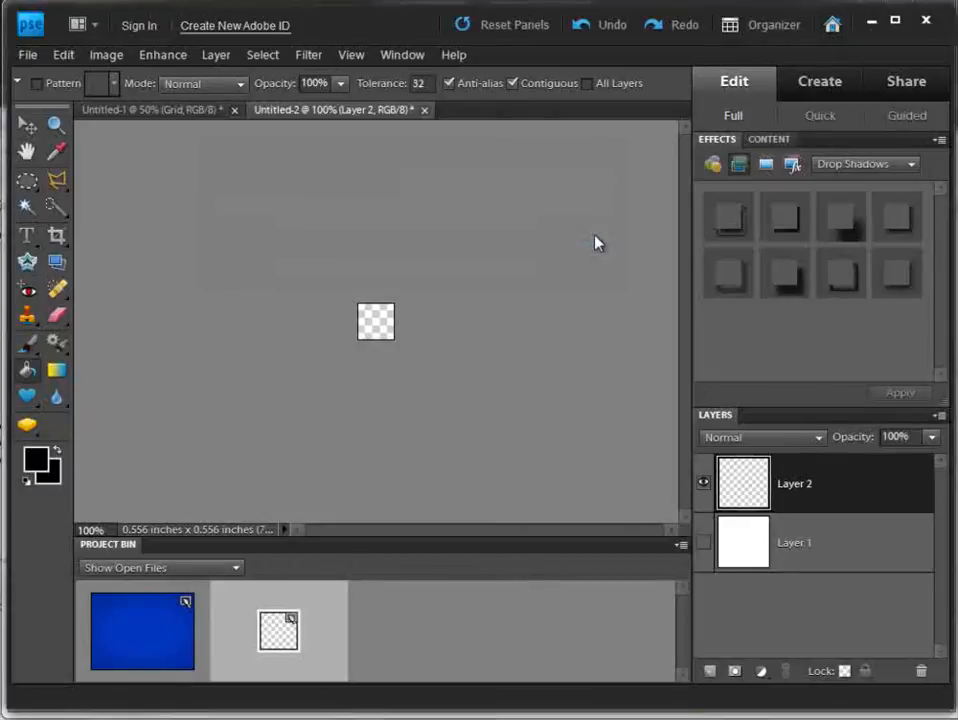
Step: Close the tile document without saving and fit the blue background image to the window
click(424, 110)
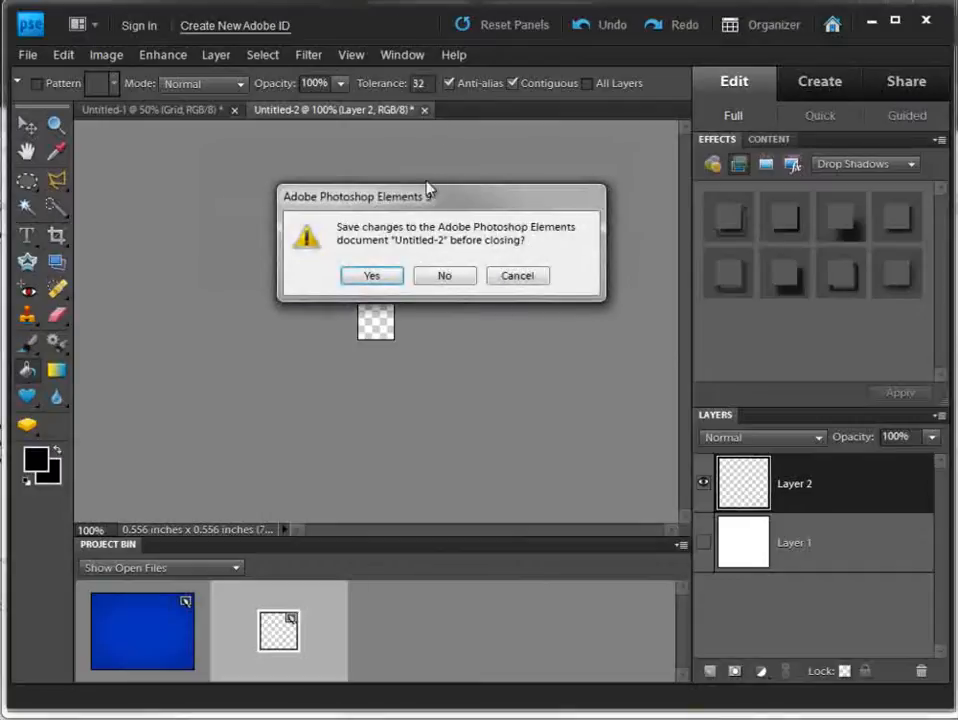
click(442, 276)
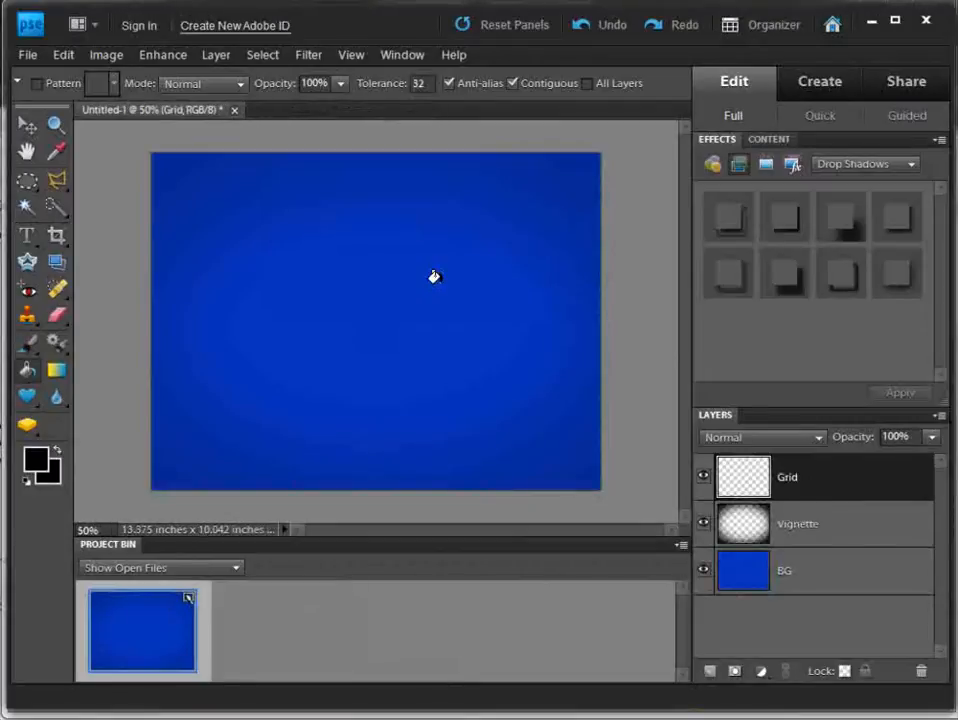
key(v)
key(ctrl+0)
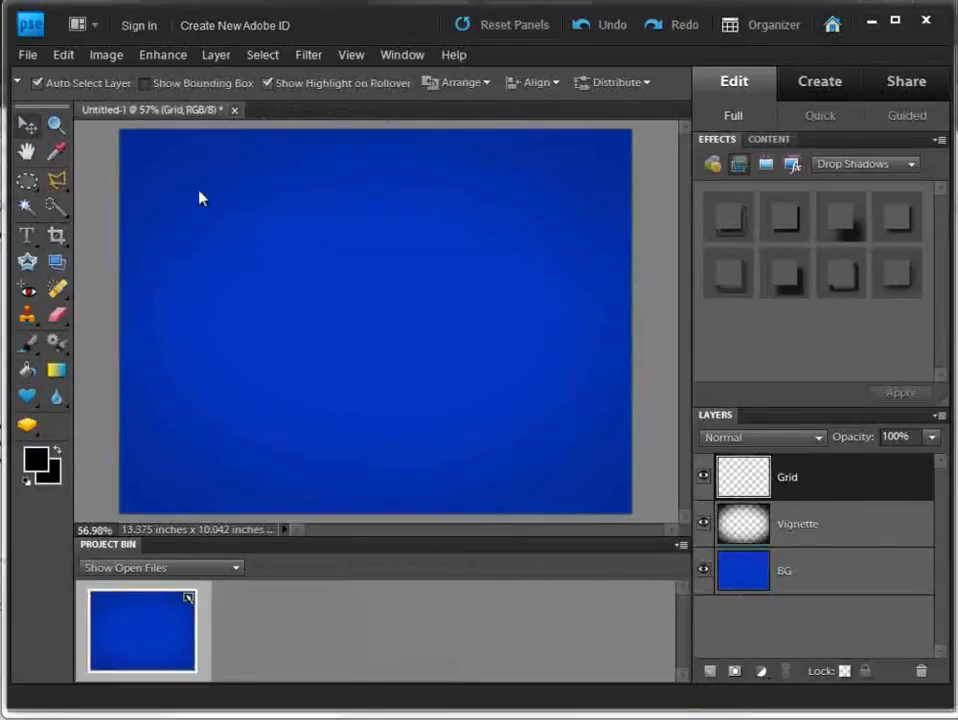
Step: Fill the Grid layer with the custom 40x40 px pattern in Normal mode at 100% opacity
click(63, 56)
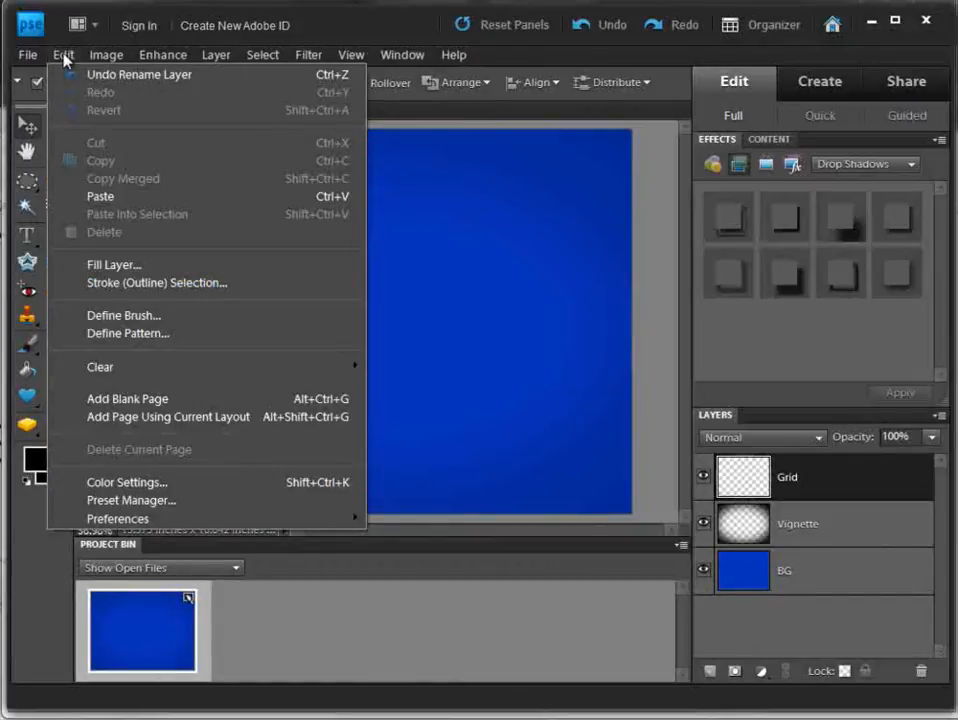
click(99, 266)
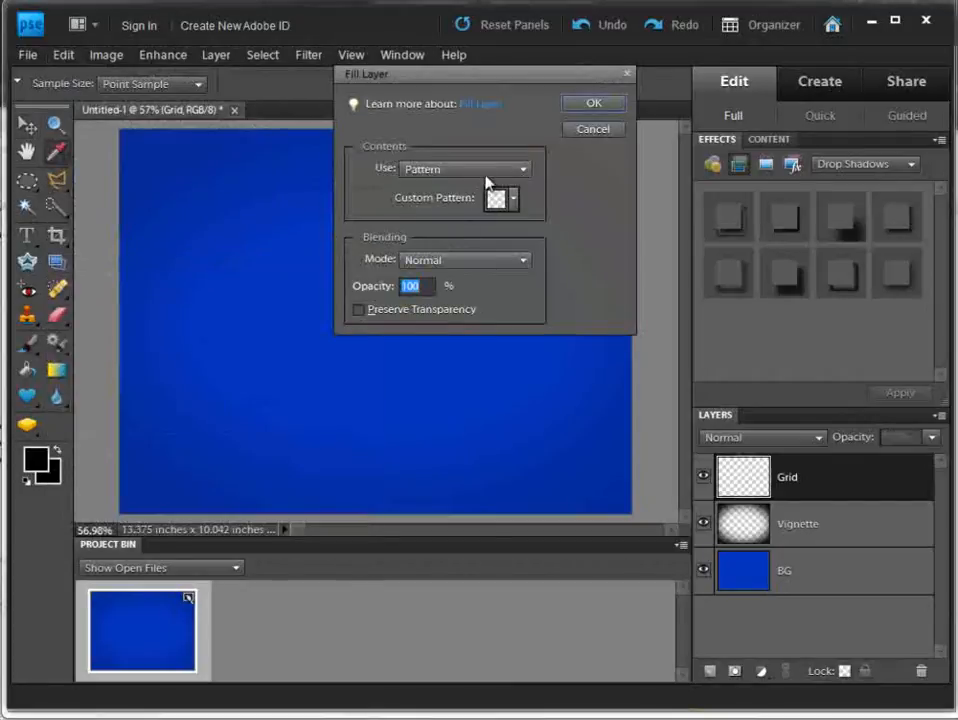
click(489, 170)
click(430, 188)
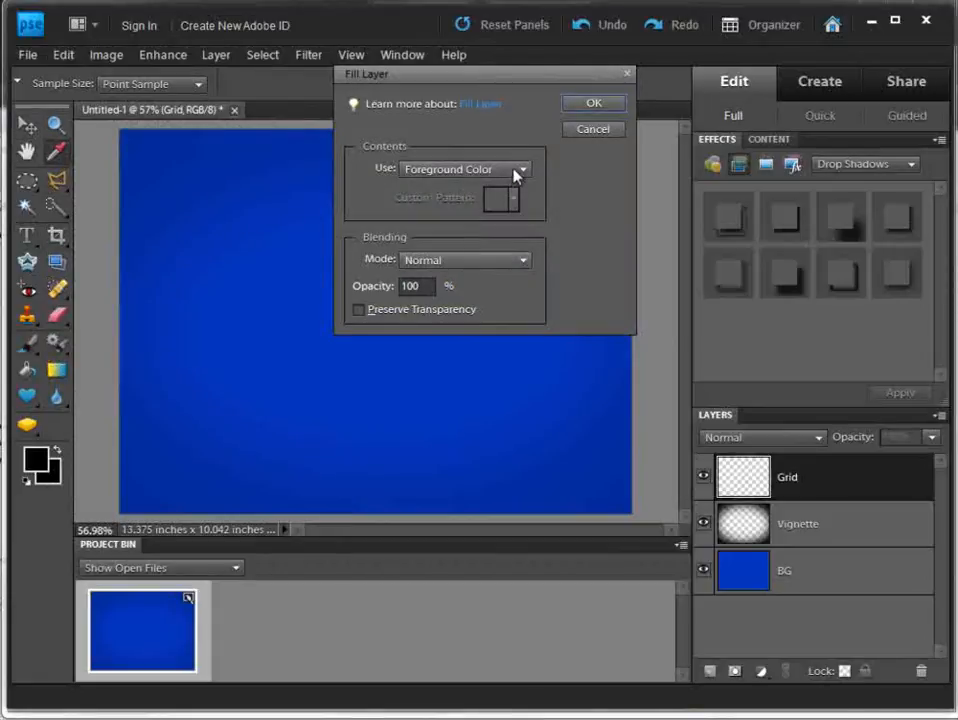
click(517, 172)
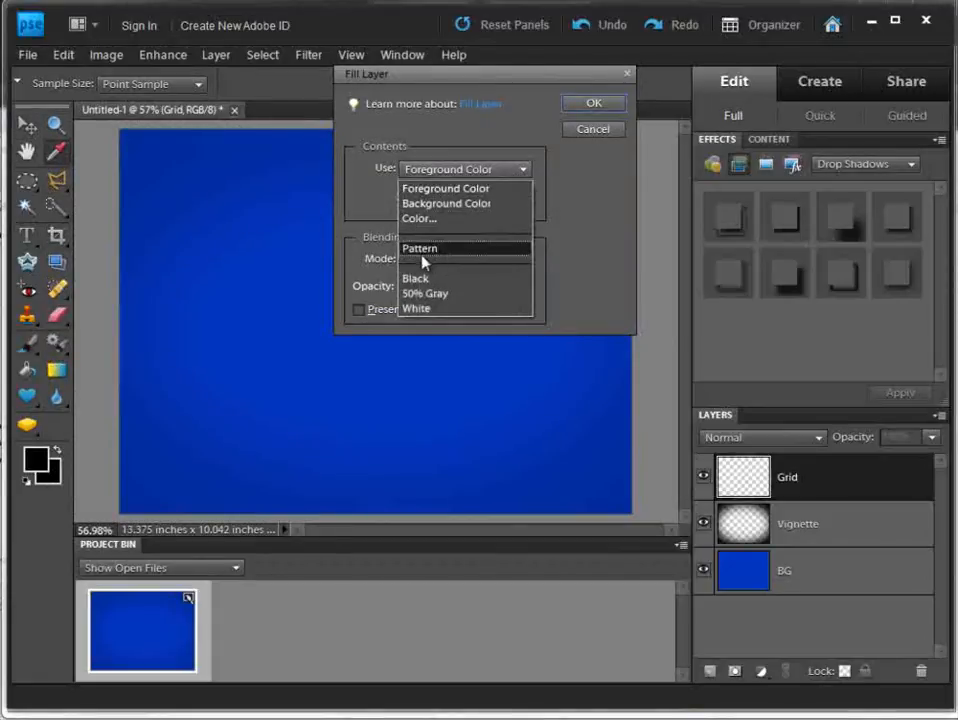
click(423, 250)
click(513, 198)
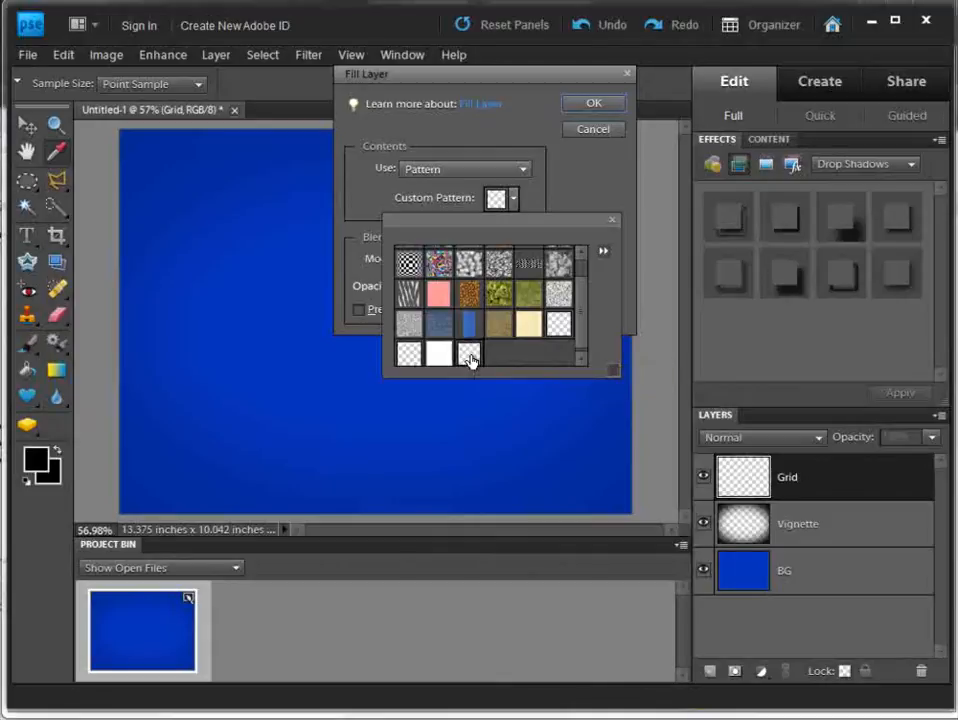
click(593, 103)
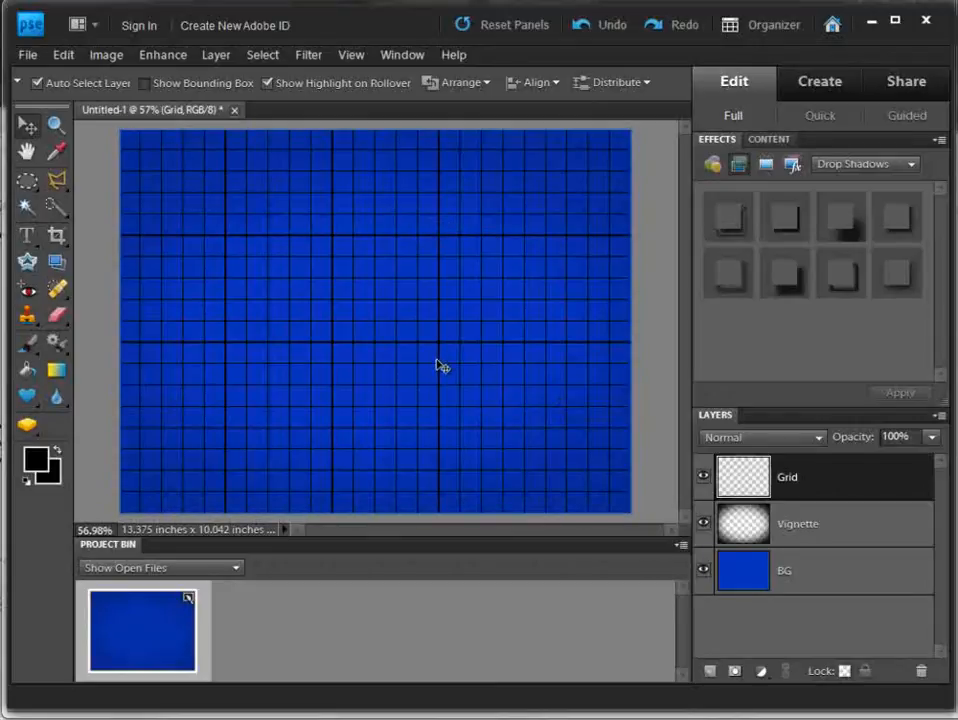
Step: Invert the Grid layer's black lines to white and lower the layer's opacity to 8%
click(309, 55)
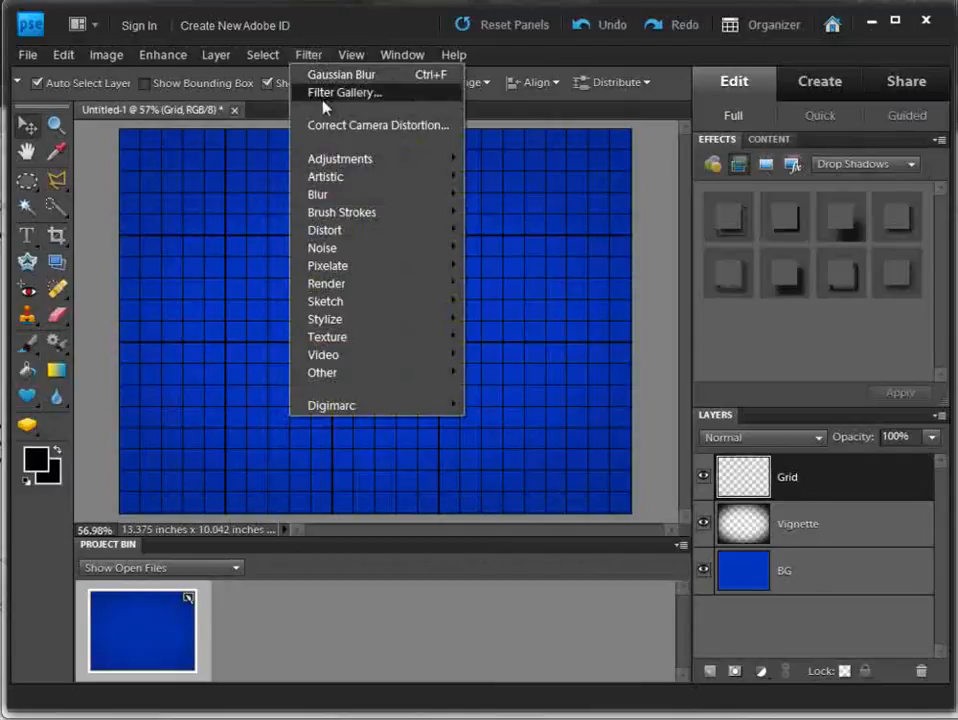
mouse_move(340, 159)
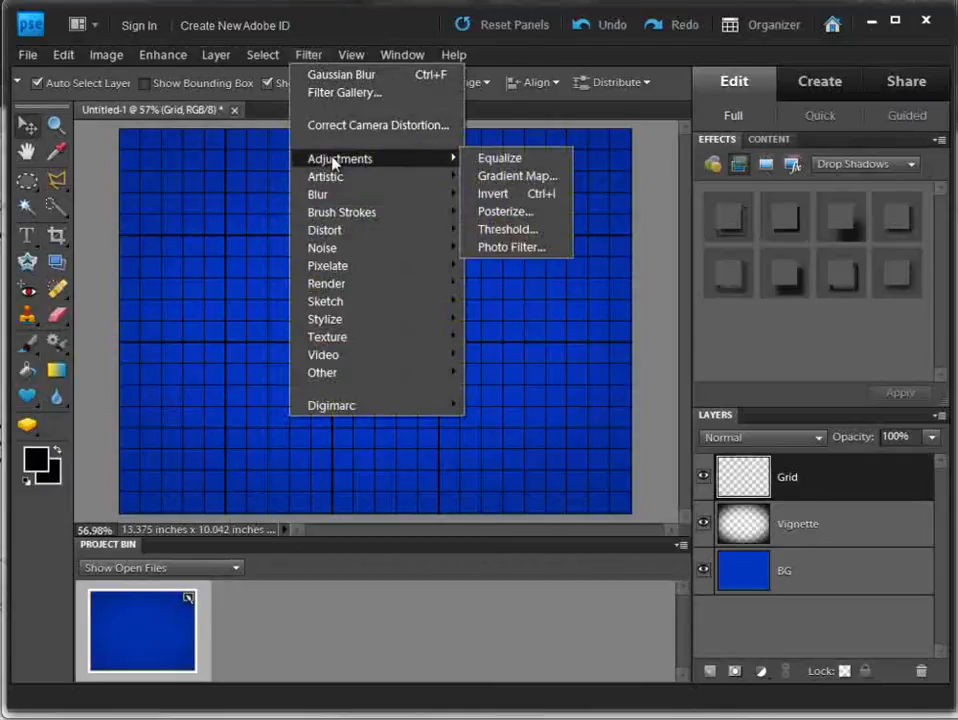
click(513, 198)
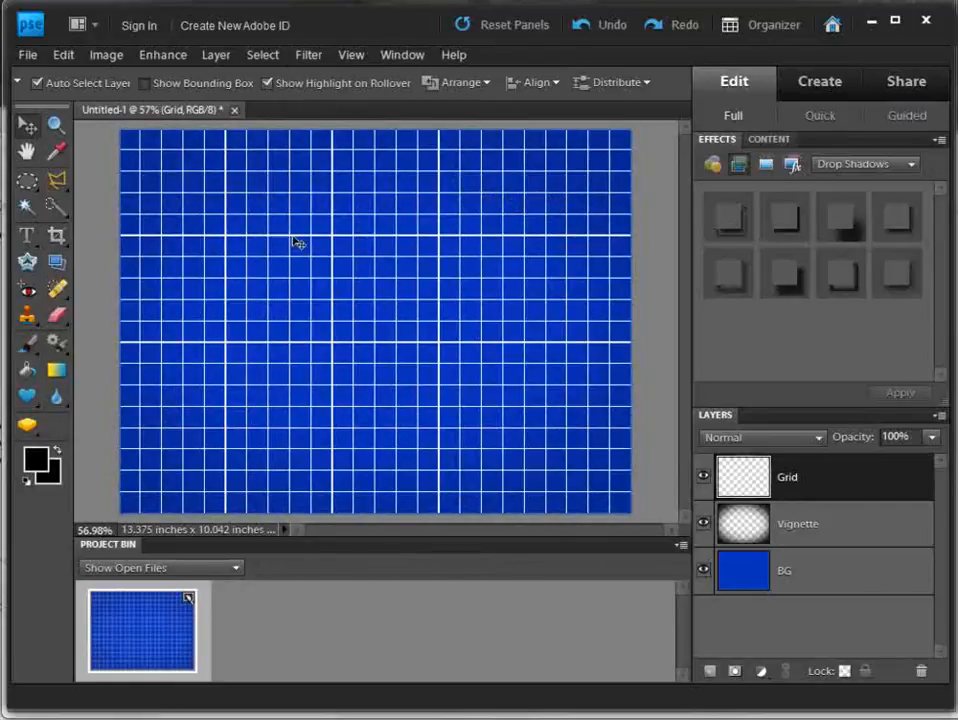
click(931, 437)
drag(932, 458, 841, 462)
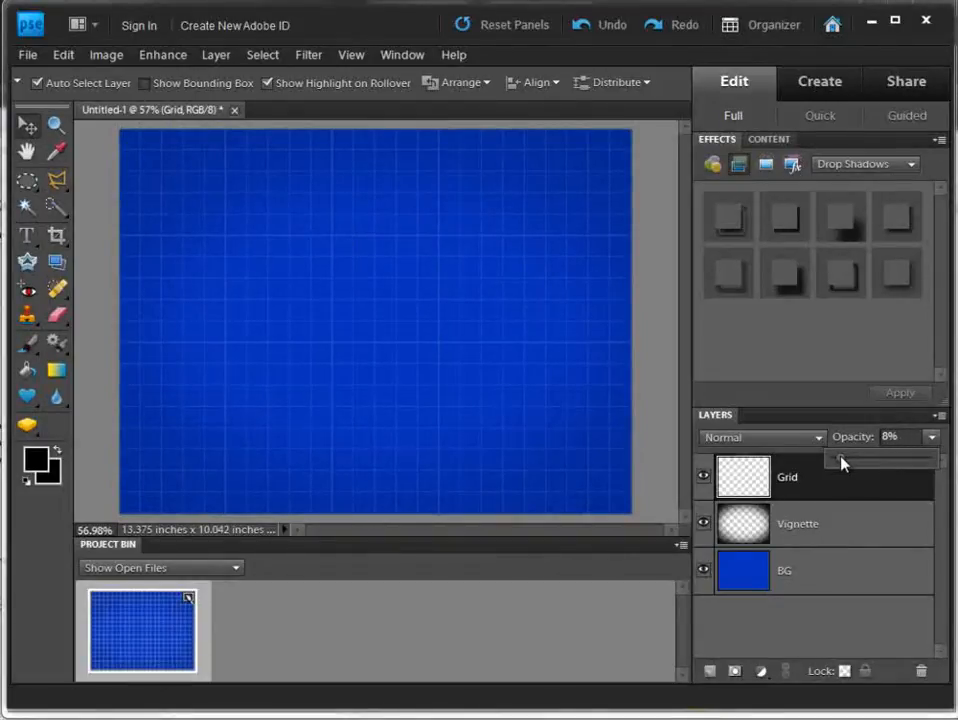
Step: Apply a slight Gaussian Blur to the Grid layer to soften its lines
click(307, 56)
mouse_move(337, 199)
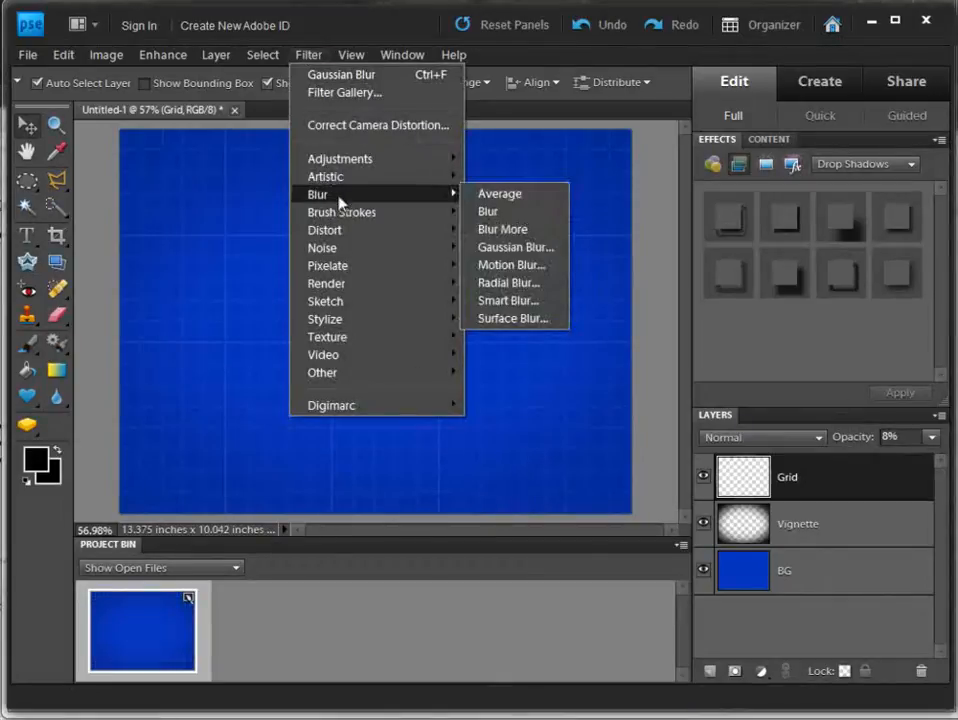
click(498, 248)
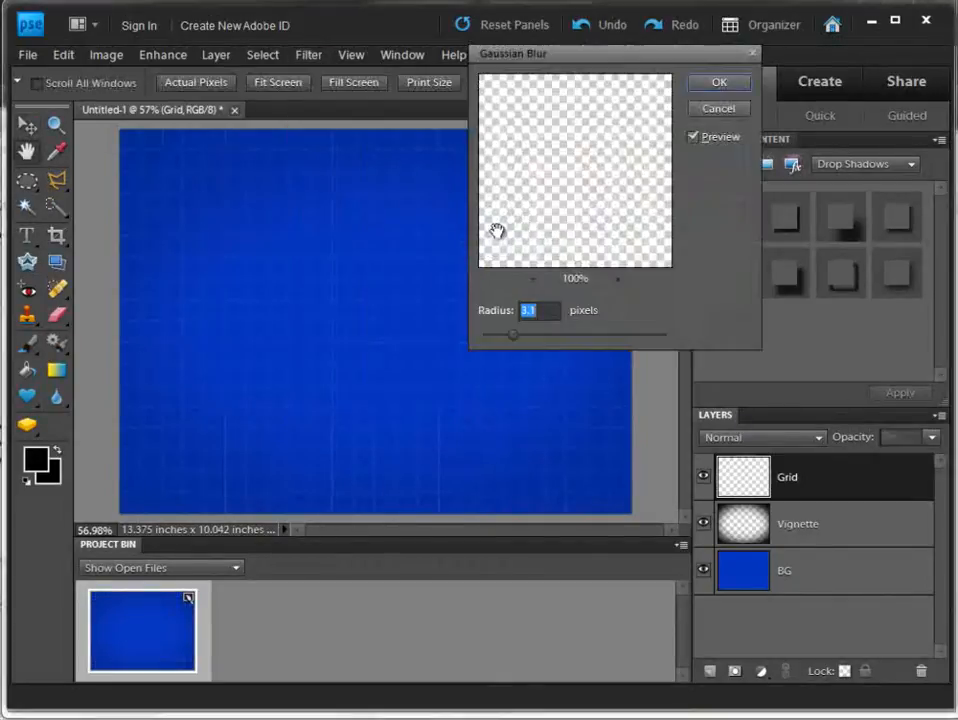
drag(514, 342, 511, 342)
click(714, 84)
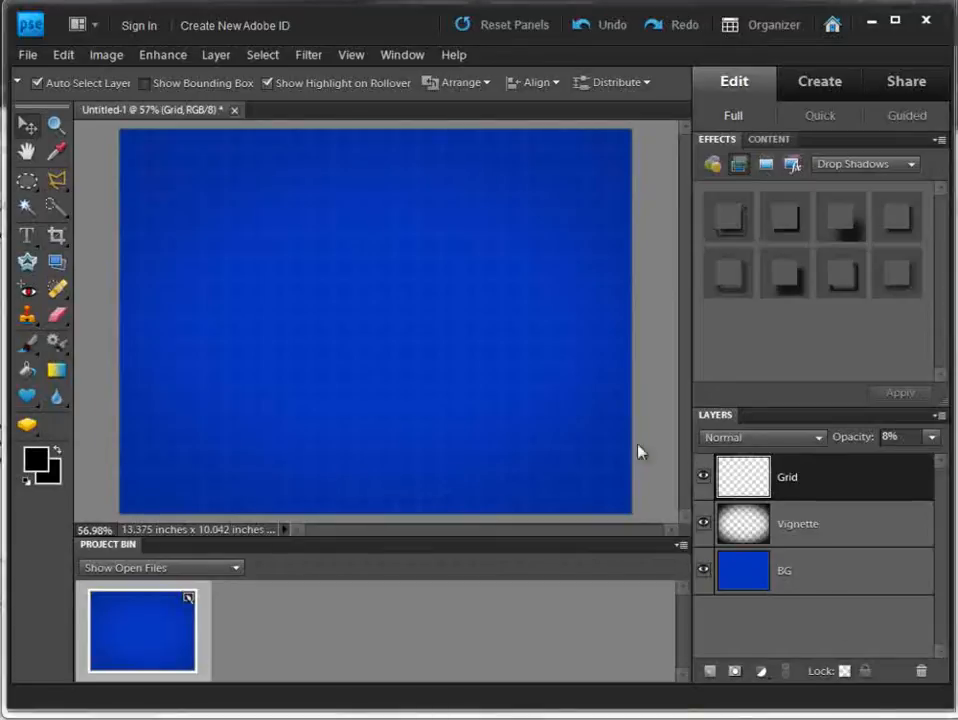
Step: Open EKG Art.jpg from the Miscl folder and convert its locked Background into a regular layer named Layer 0
click(31, 57)
click(64, 92)
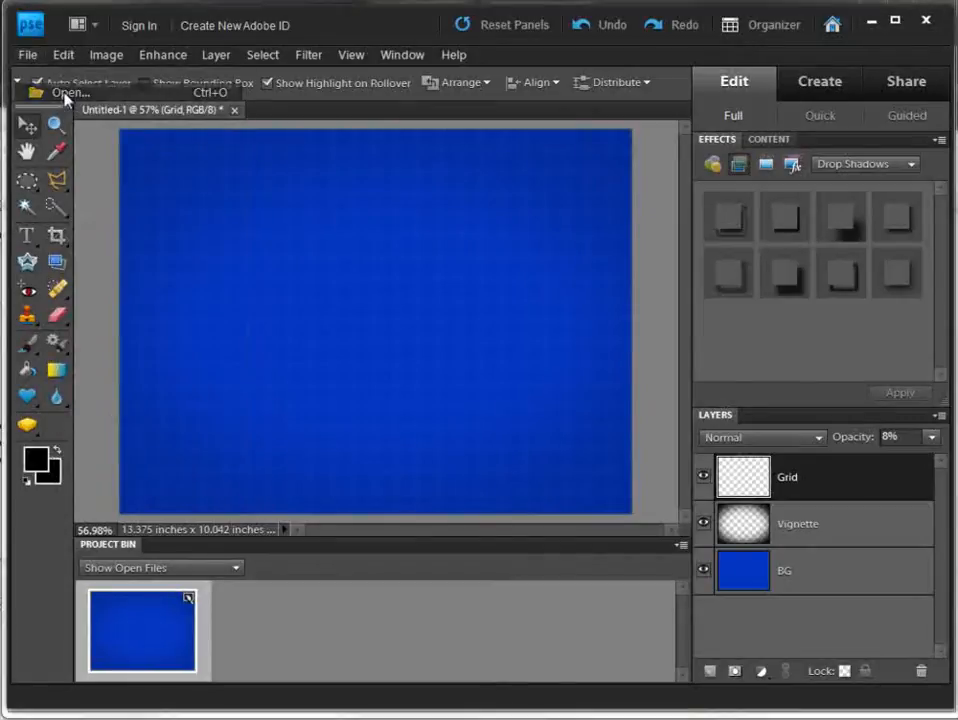
click(364, 194)
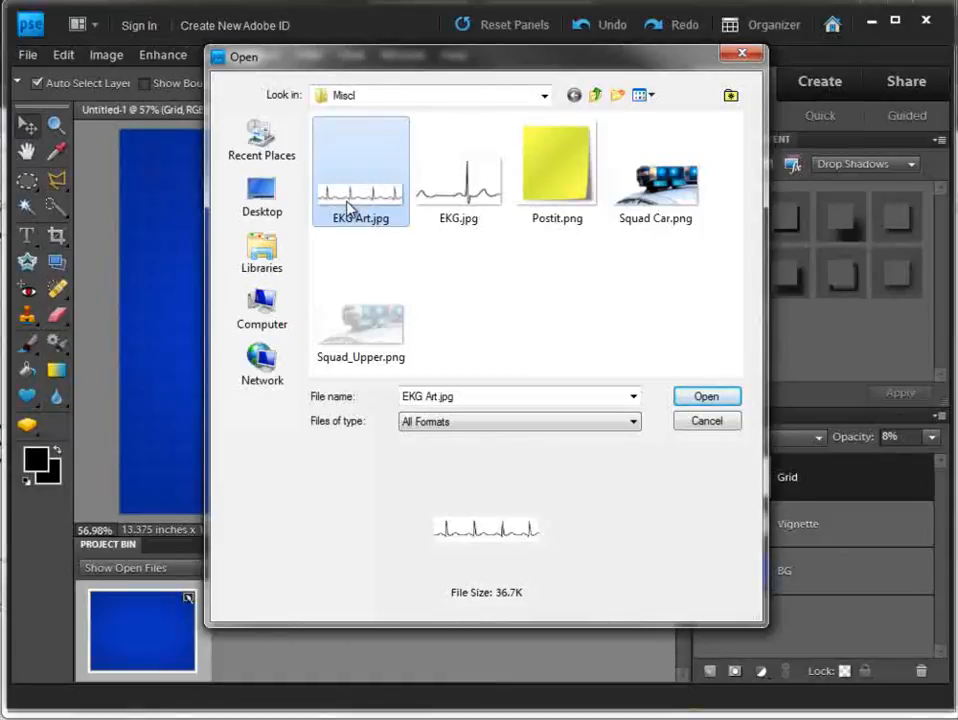
click(726, 398)
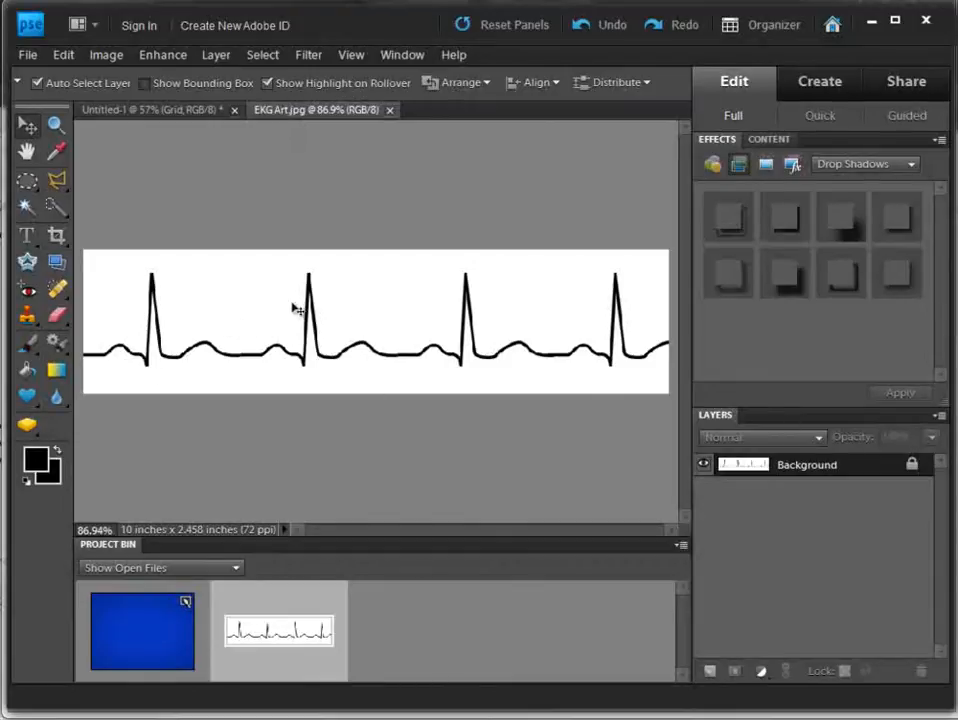
double_click(798, 471)
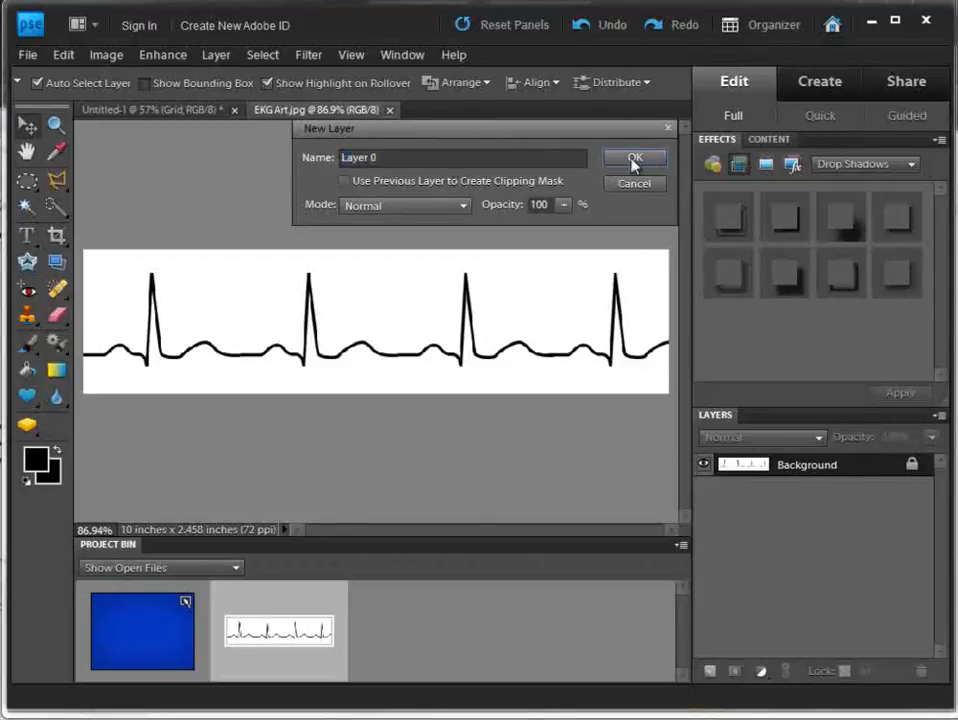
click(625, 159)
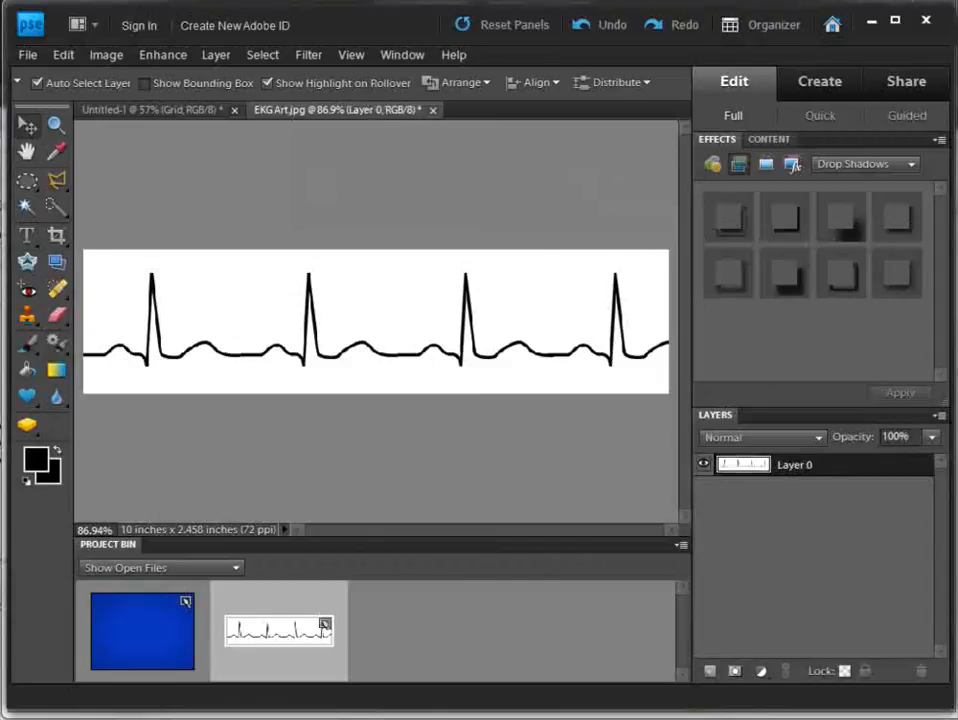
Step: Select the white area around the EKG line with the Magic Wand at tolerance 20, delete it and deselect
click(26, 208)
click(108, 268)
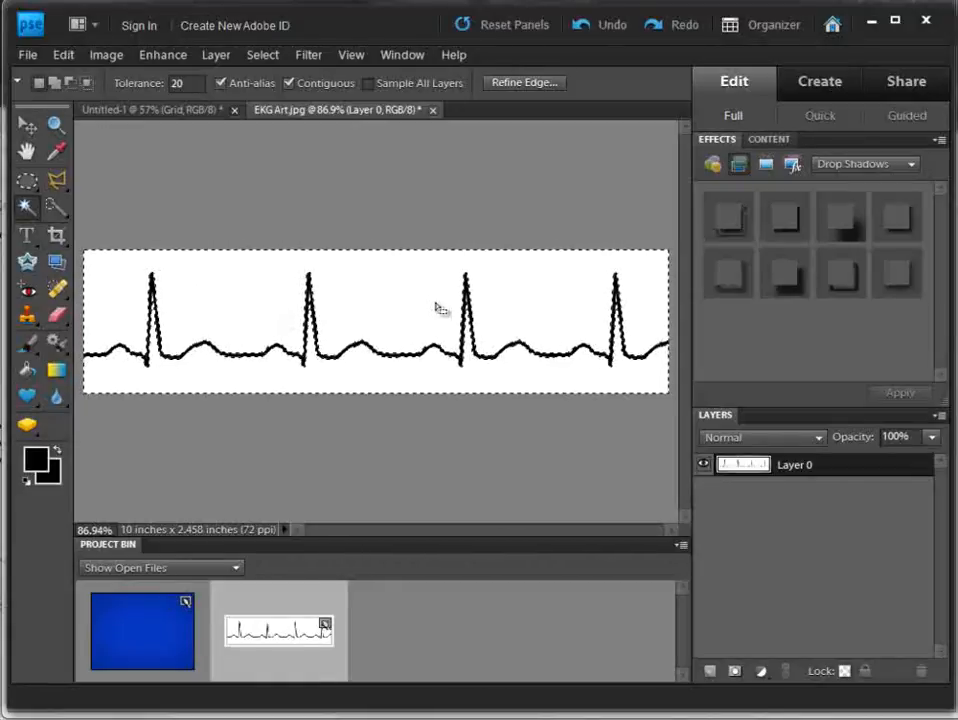
key(Delete)
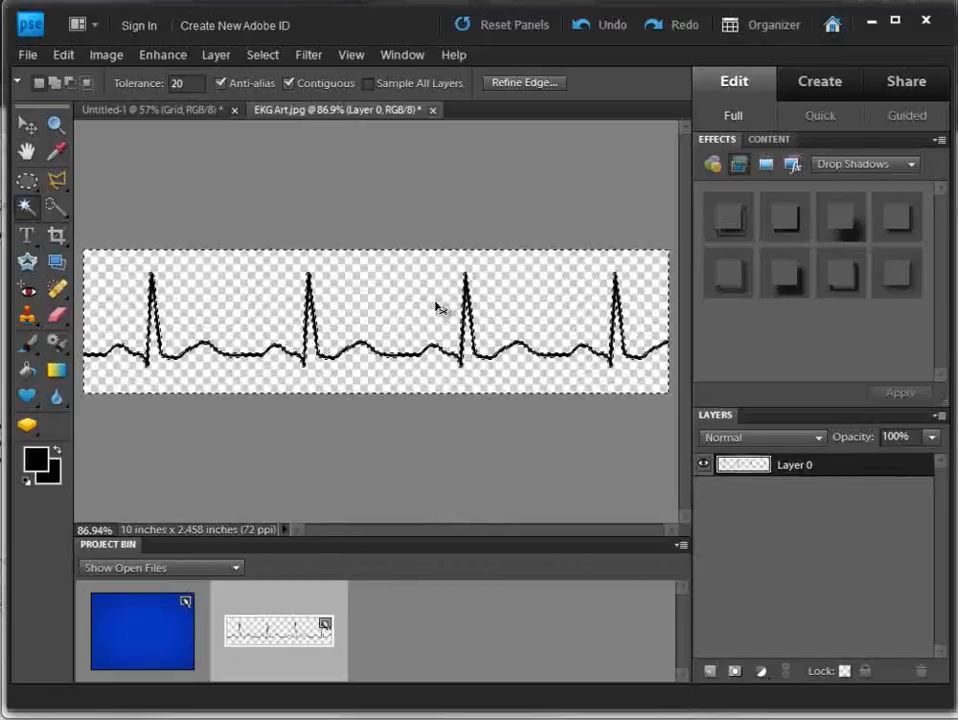
key(ctrl+d)
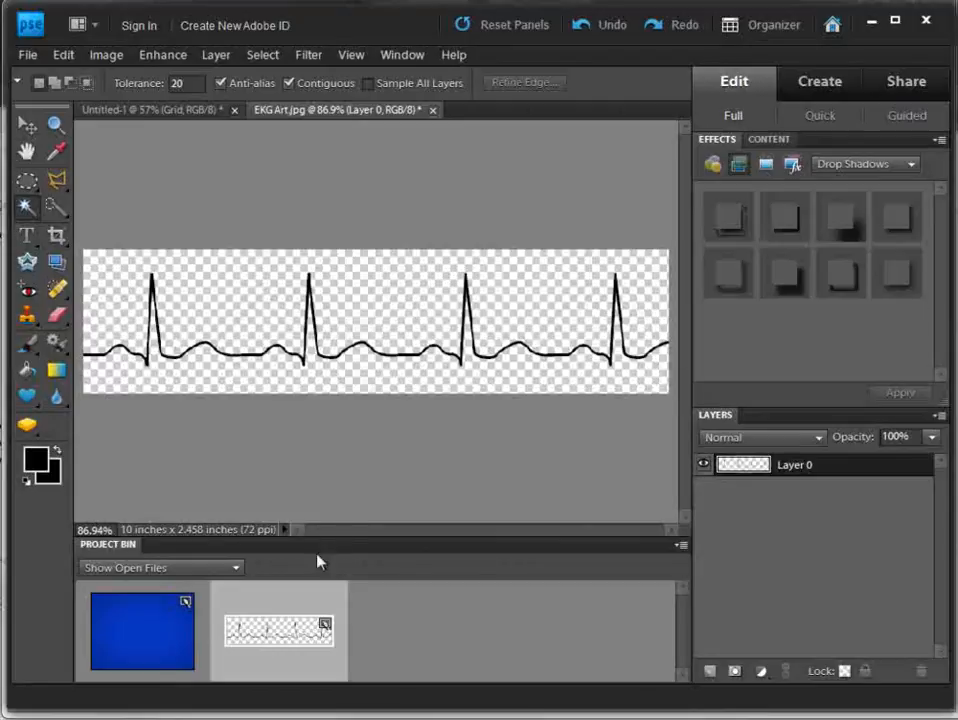
Step: Place the cut-out EKG art from the open files into the blue background image as a new layer above Grid
click(148, 639)
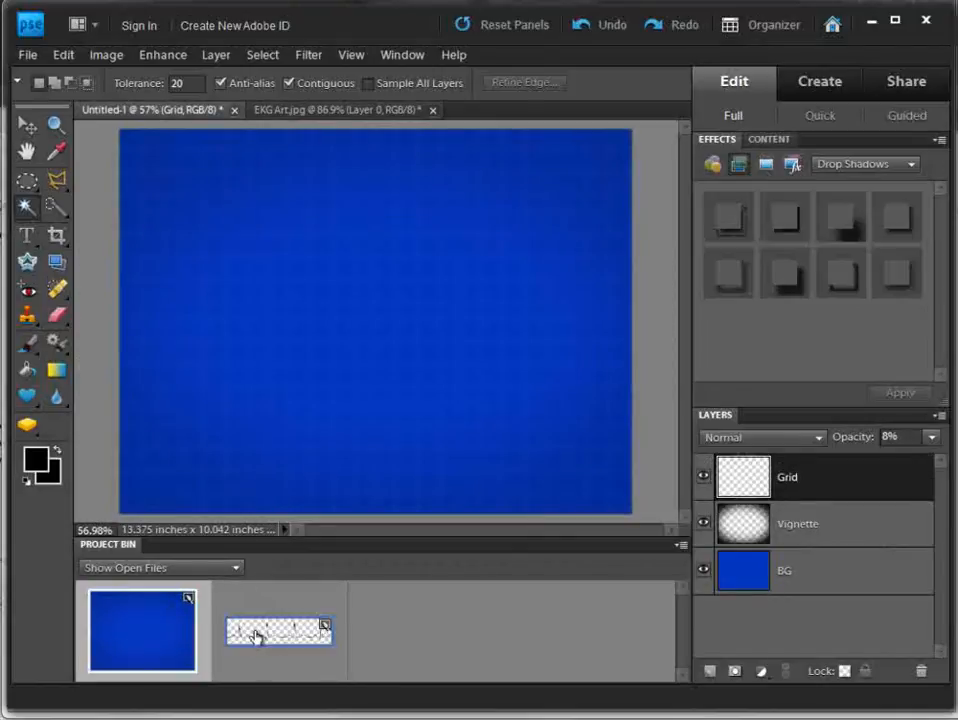
drag(256, 636, 295, 383)
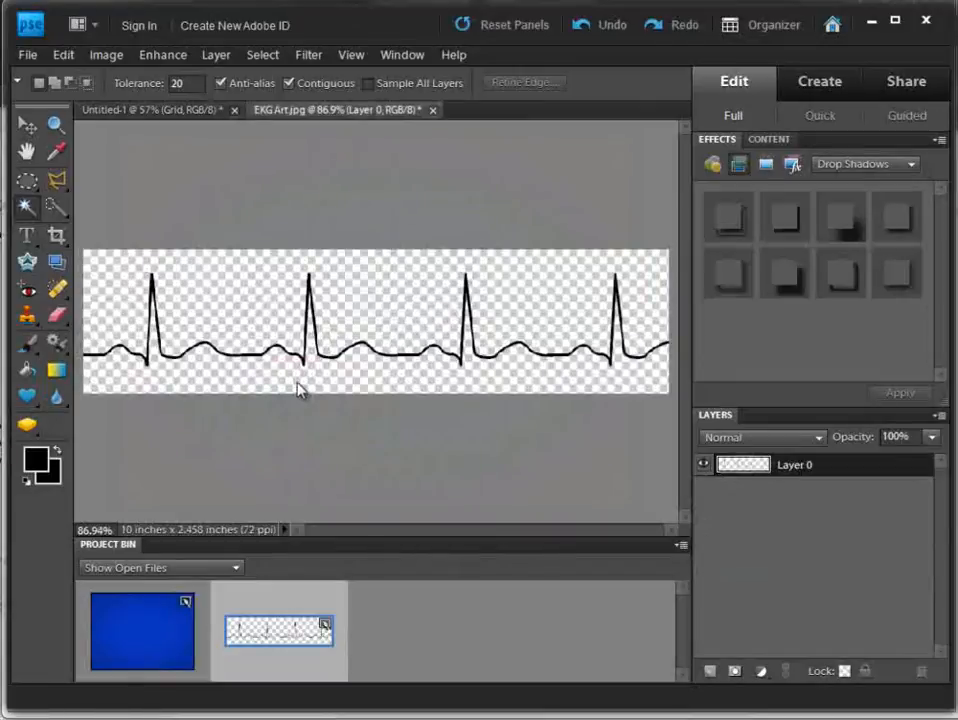
click(146, 621)
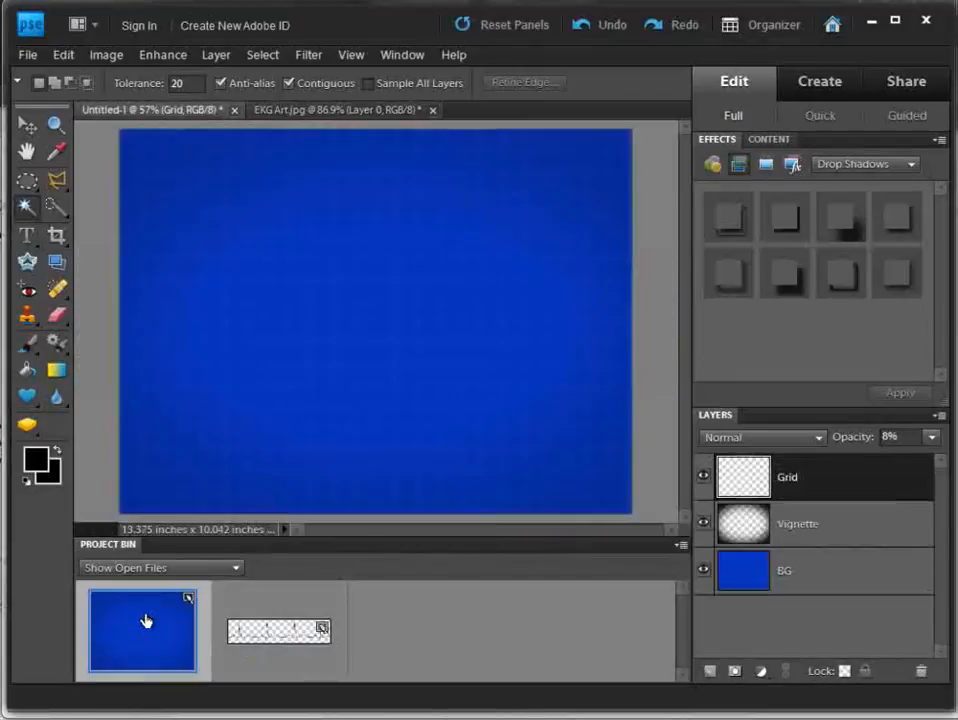
drag(311, 634, 380, 325)
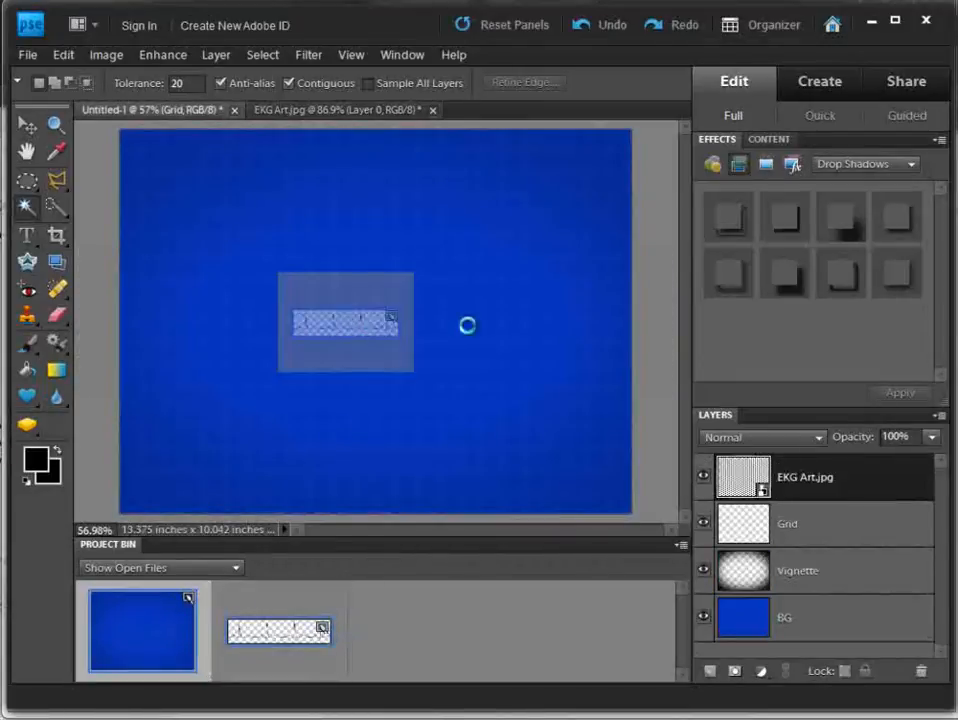
Step: Move the EKG art slightly left on the canvas and undo the accidental shift of the BG layer
click(27, 124)
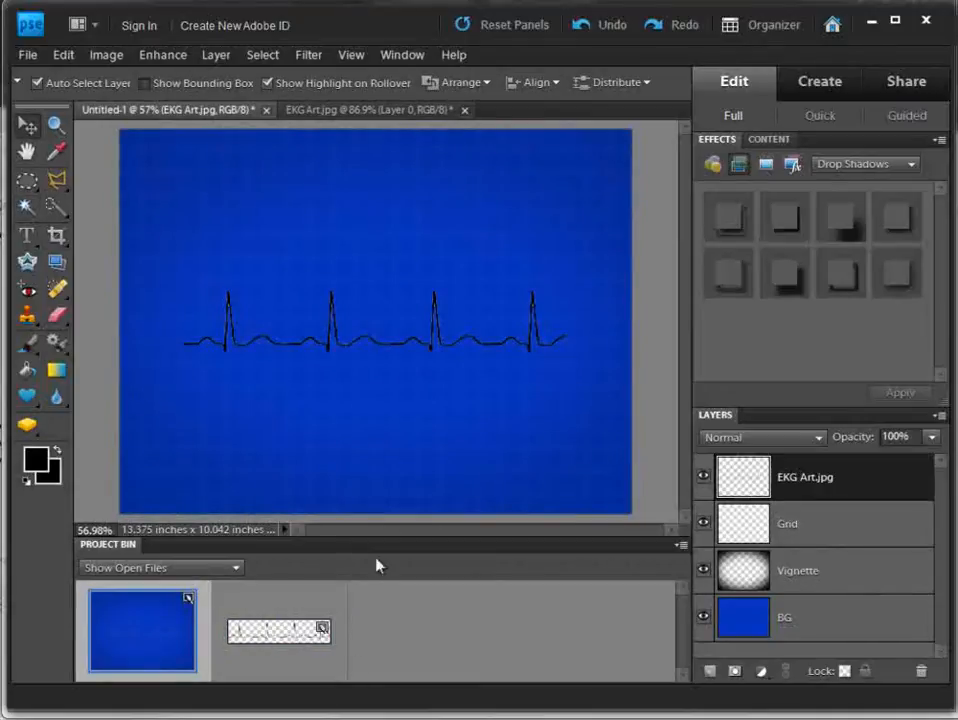
drag(438, 316, 432, 315)
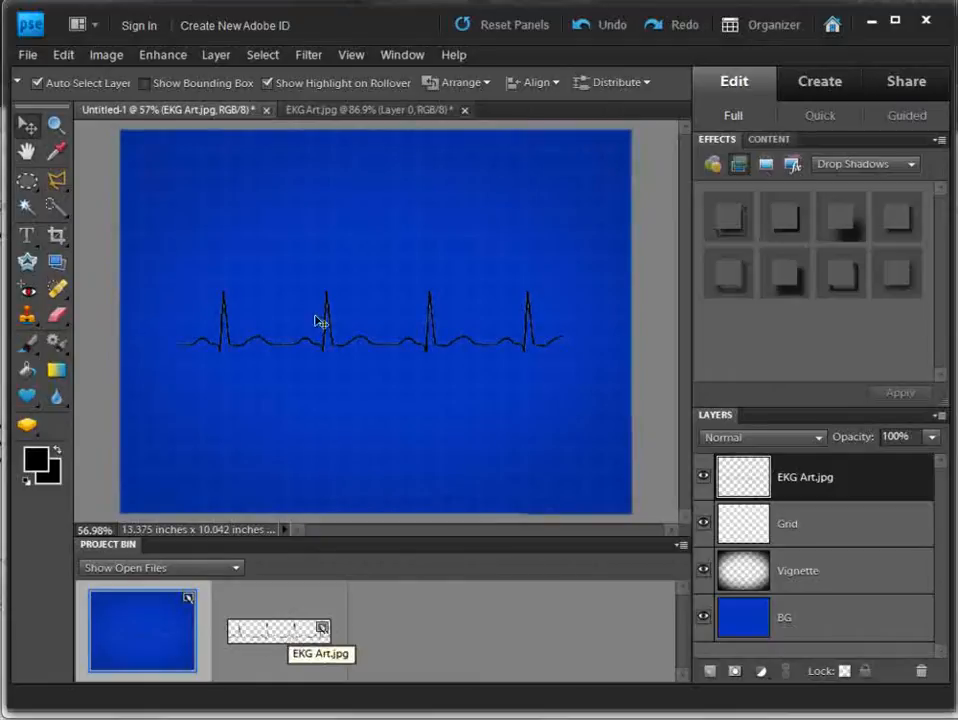
drag(332, 323, 317, 320)
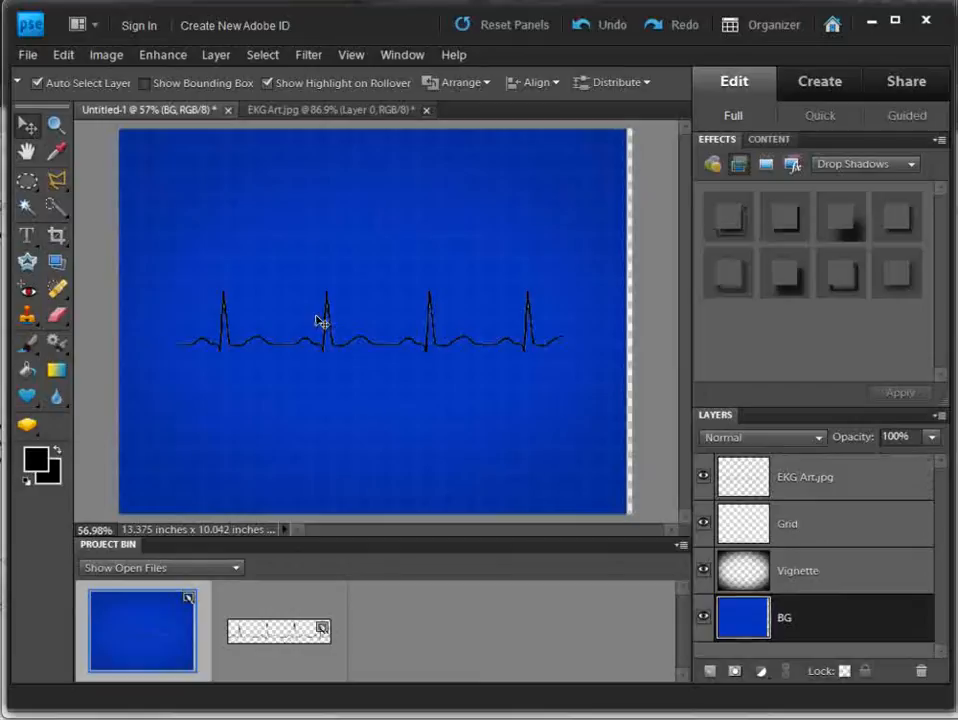
key(ctrl+z)
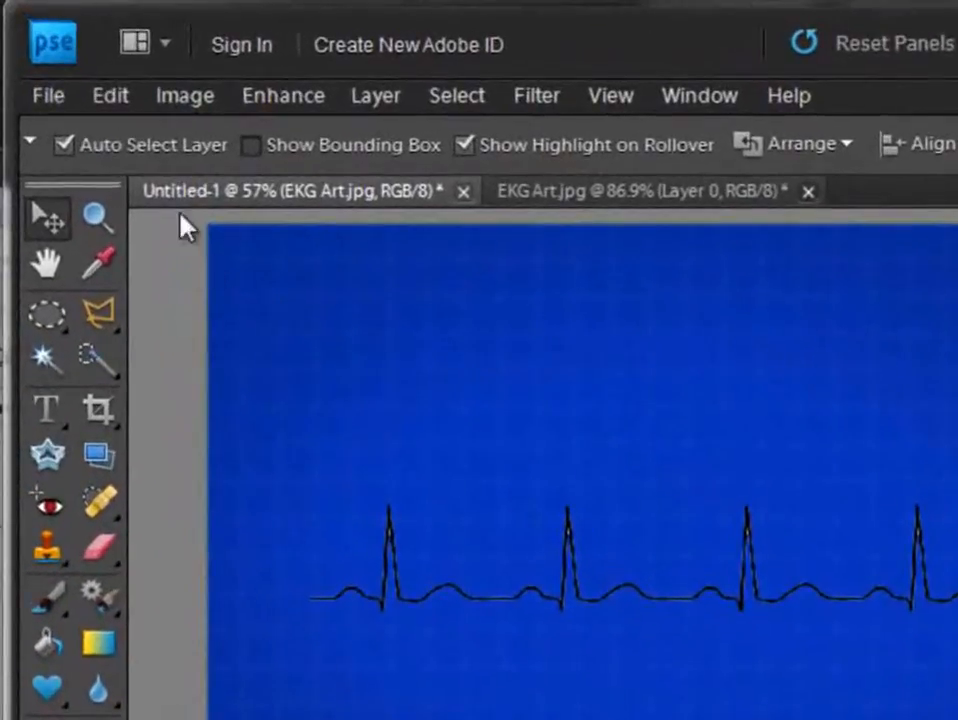
Step: Enlarge the EKG art with Free Transform to about 235% width and 345% height, reaching the canvas's right edge
click(127, 101)
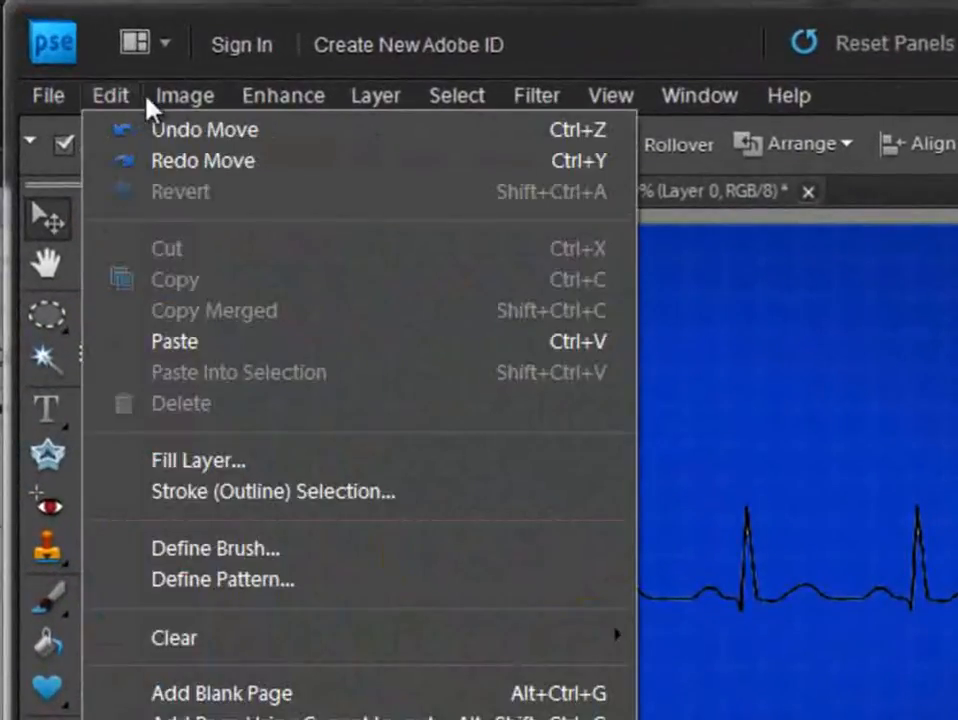
mouse_move(165, 98)
mouse_move(215, 160)
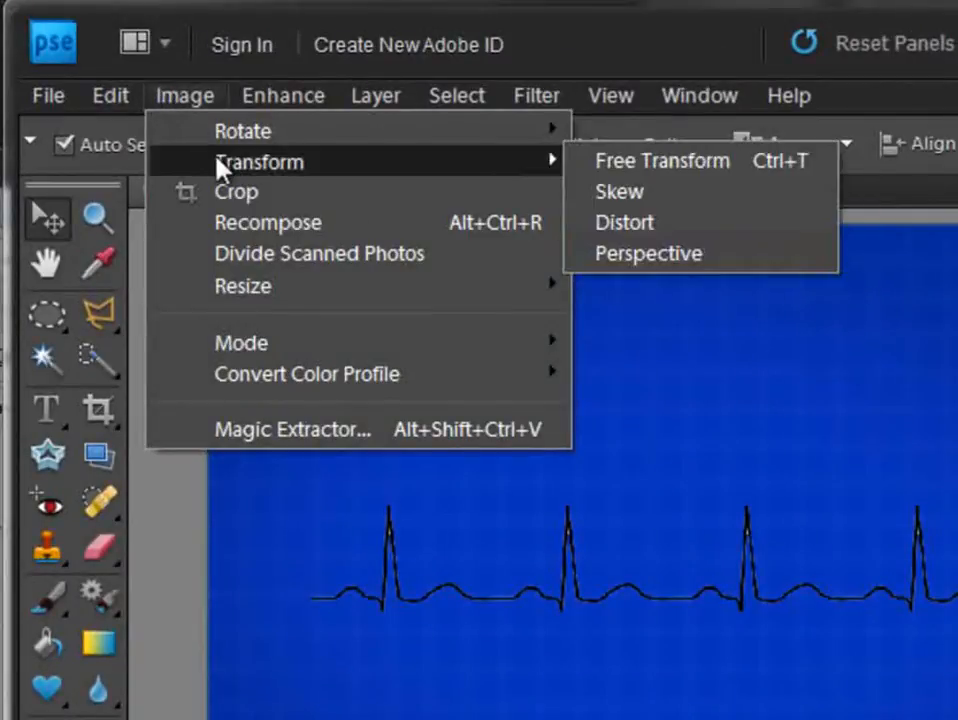
click(662, 175)
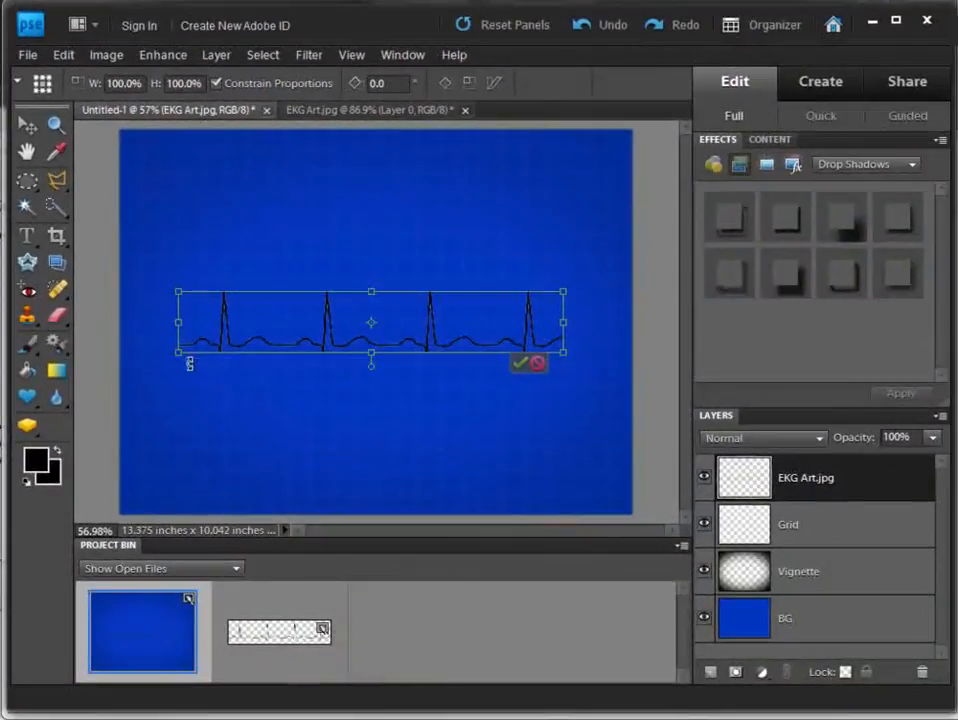
drag(180, 353, 0, 468)
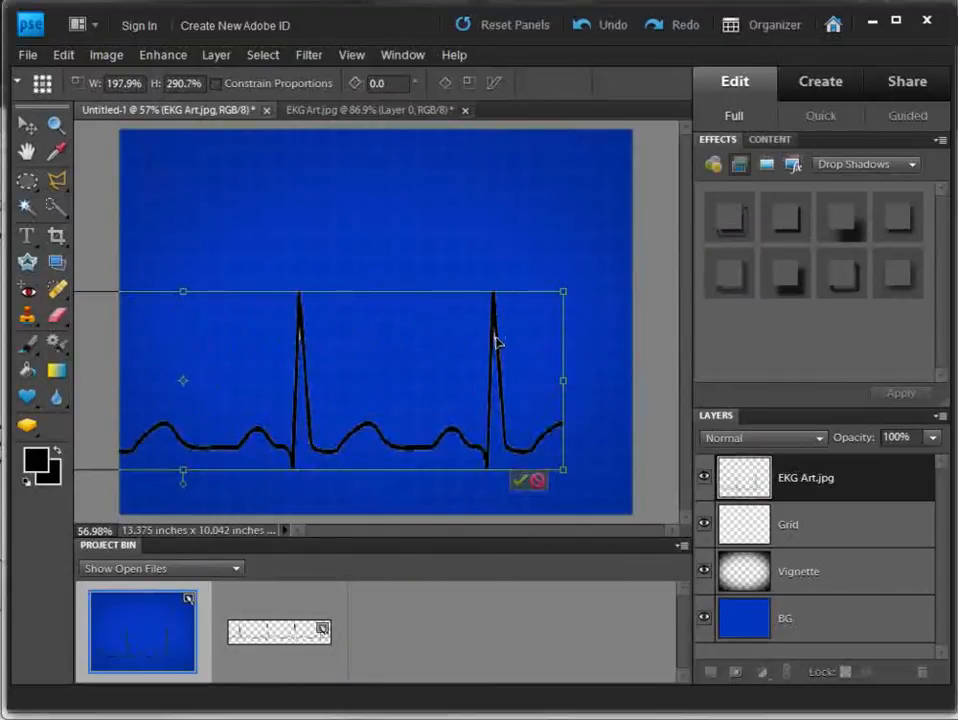
drag(560, 294, 705, 259)
drag(624, 296, 550, 295)
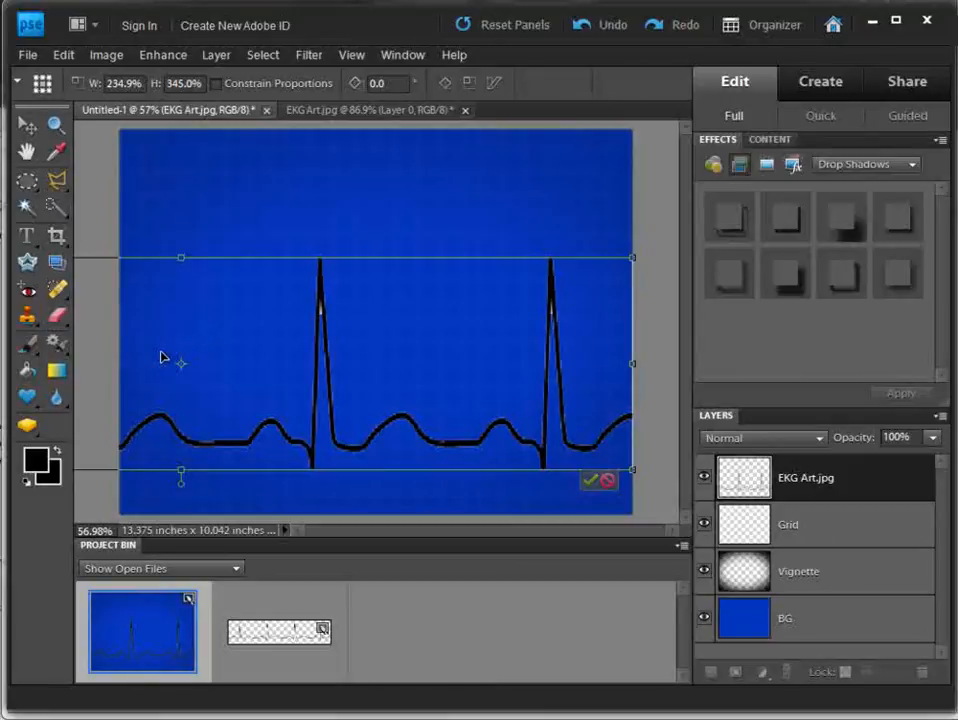
Step: Scale the EKG art further to about 405% width and 595% height, keeping one tall spike near the right, and apply the transform
key(ctrl+0)
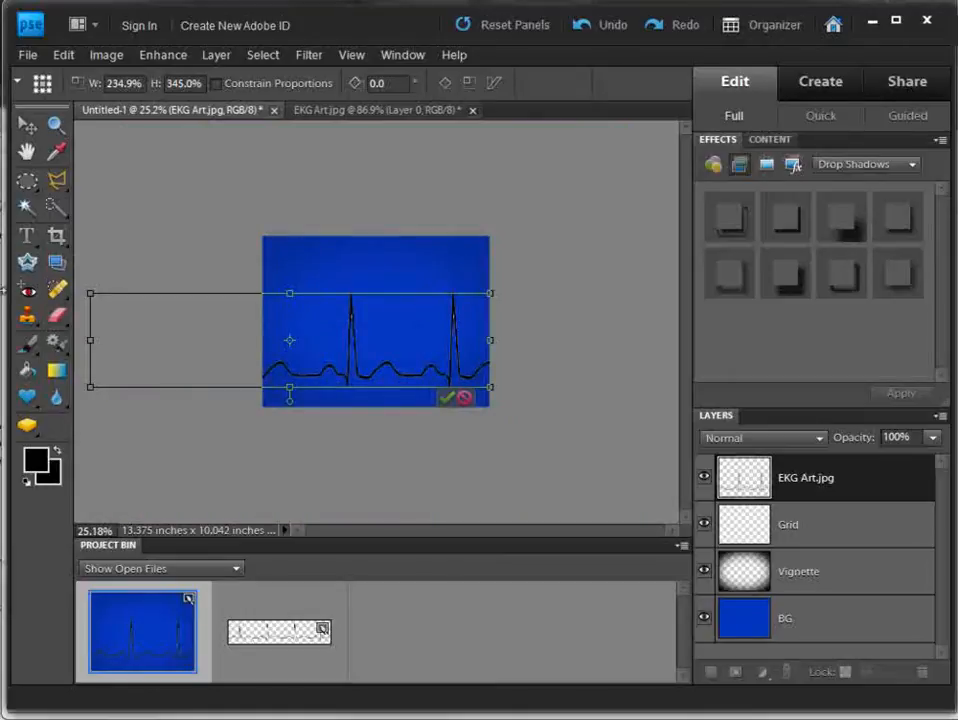
drag(90, 293, 0, 211)
drag(432, 322, 436, 342)
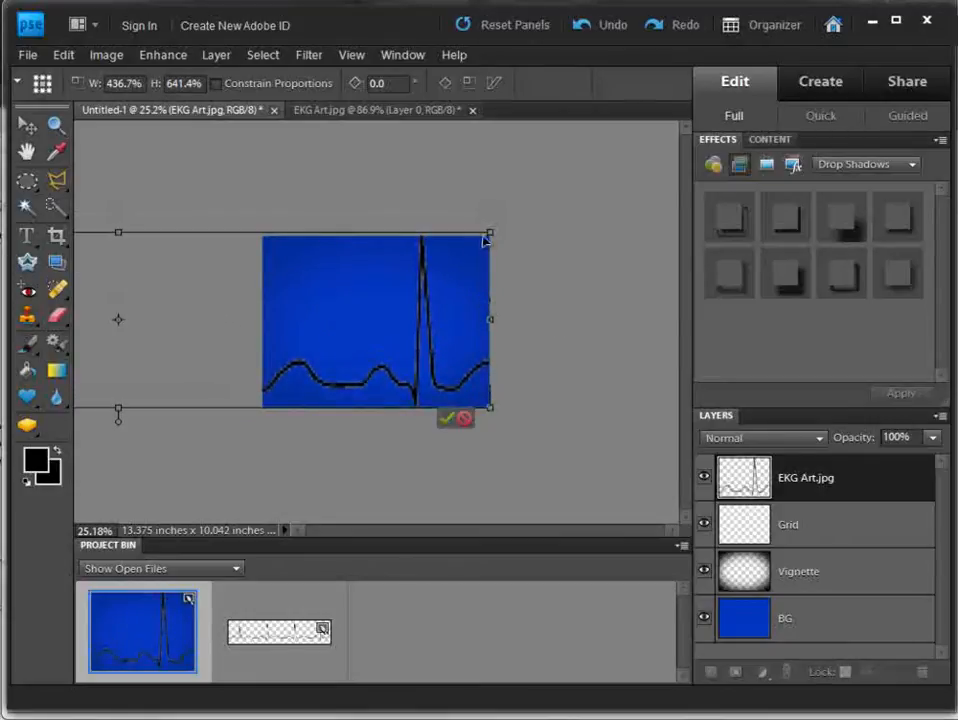
drag(489, 234, 417, 250)
drag(362, 283, 430, 280)
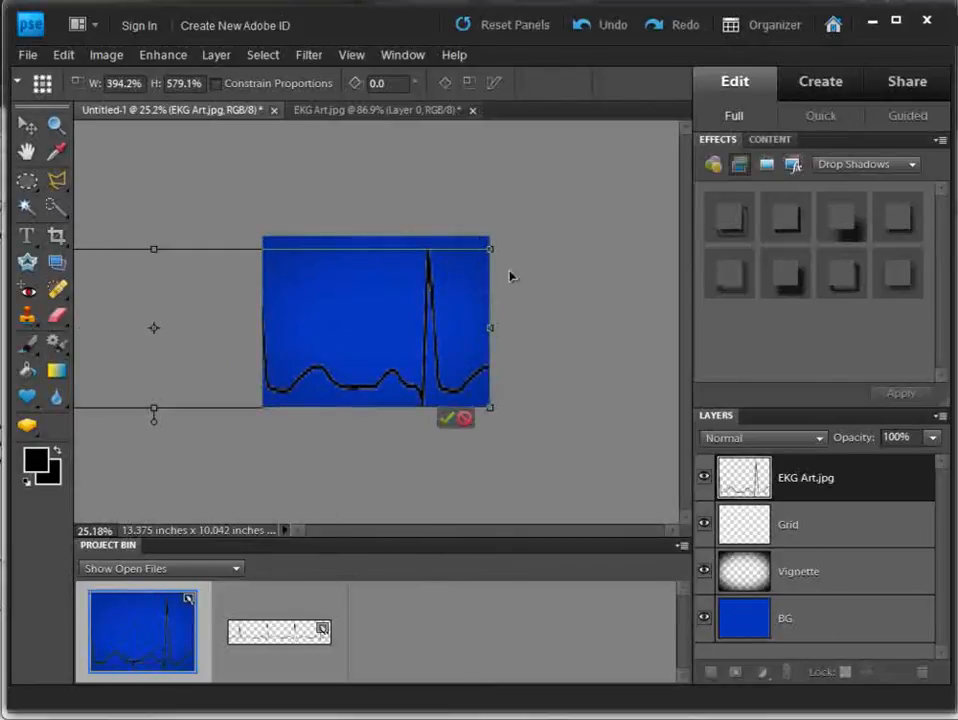
drag(496, 244, 448, 268)
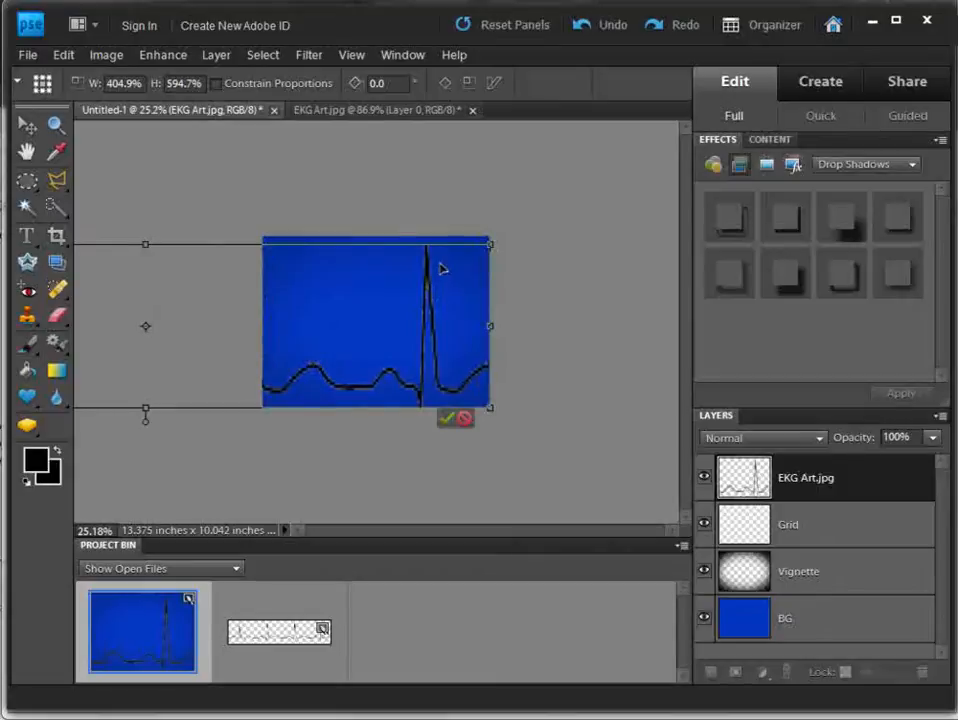
key(Return)
Step: Reselect the EKG Art.jpg layer and reduce its height slightly from the top edge with Free Transform
click(475, 306)
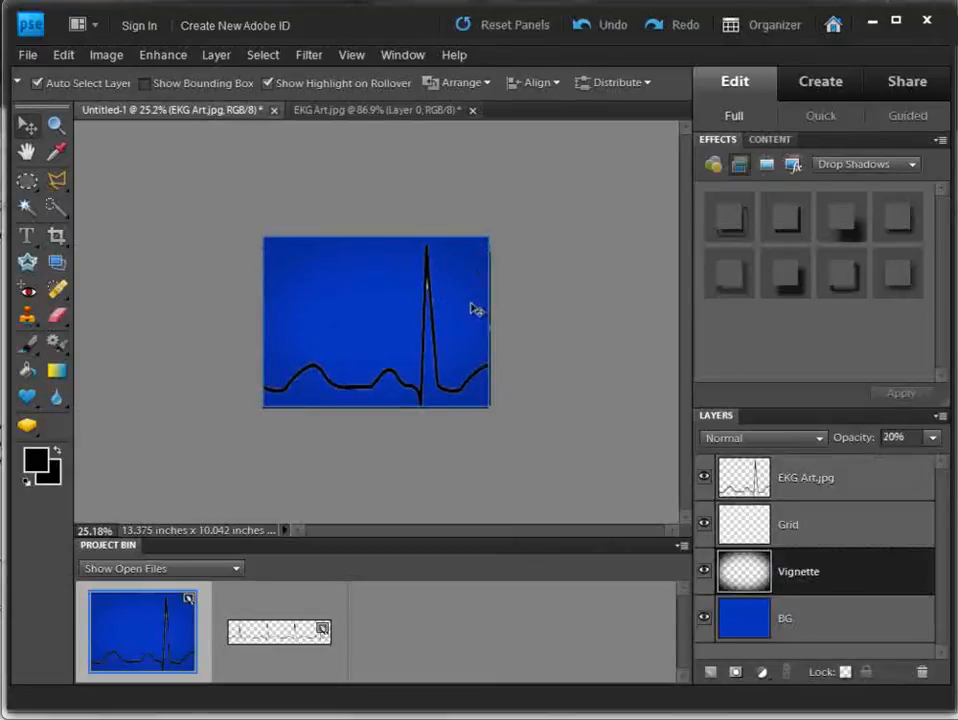
mouse_move(440, 320)
mouse_down()
mouse_move(423, 316)
mouse_move(430, 322)
mouse_up()
click(795, 486)
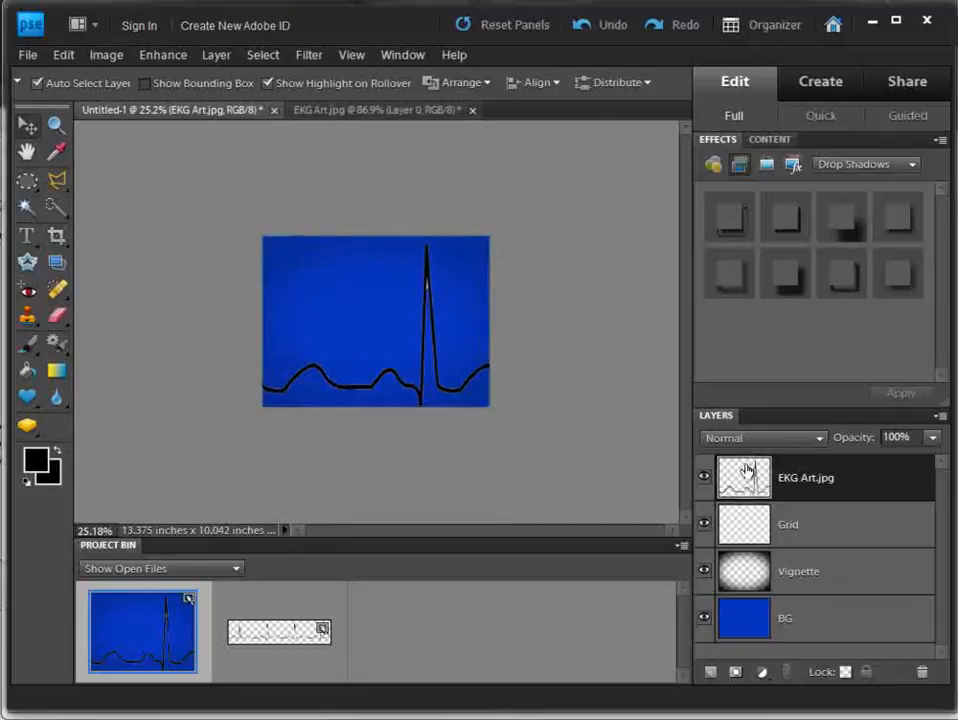
mouse_move(430, 360)
mouse_down()
mouse_move(417, 353)
mouse_move(432, 346)
mouse_move(435, 356)
mouse_up()
key(ctrl+t)
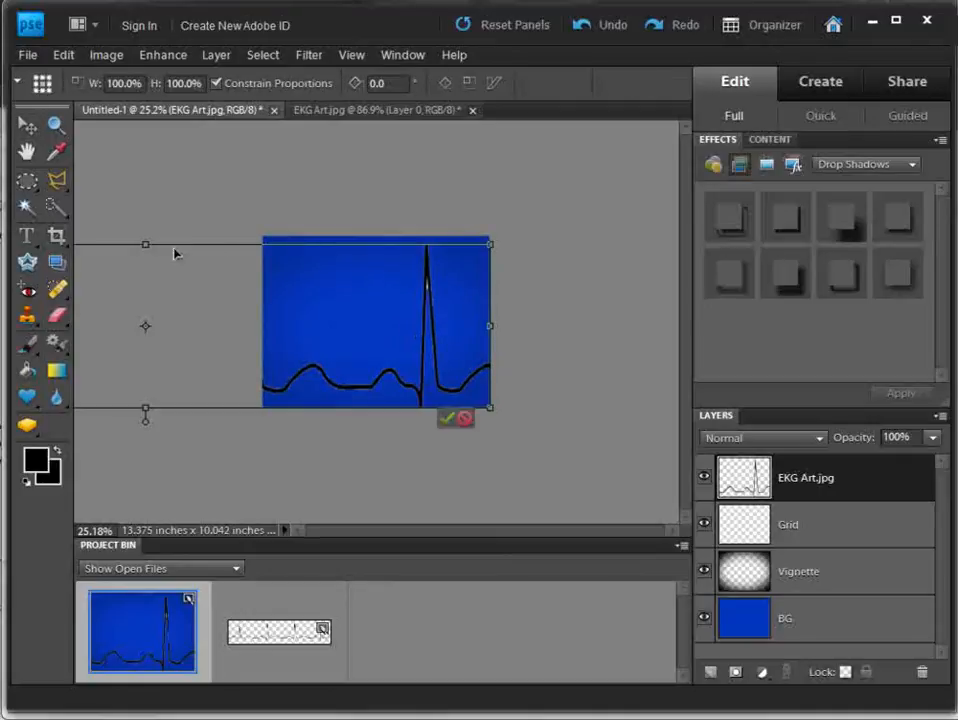
drag(150, 244, 148, 264)
key(Return)
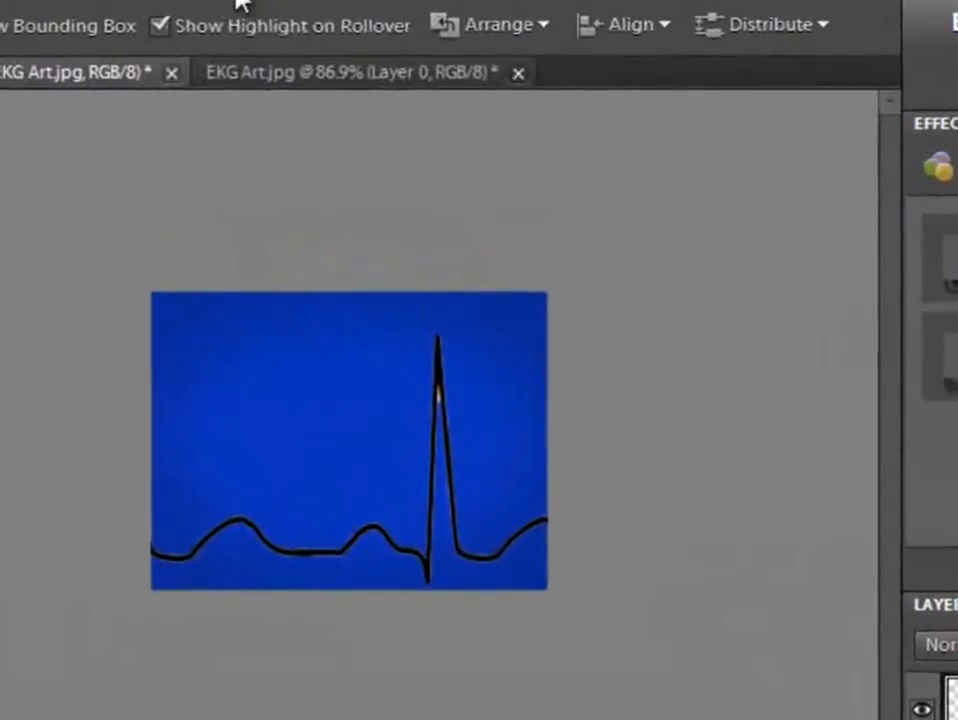
Step: Invert the black EKG line to white and lower the EKG Art.jpg layer's opacity to 6%
click(308, 55)
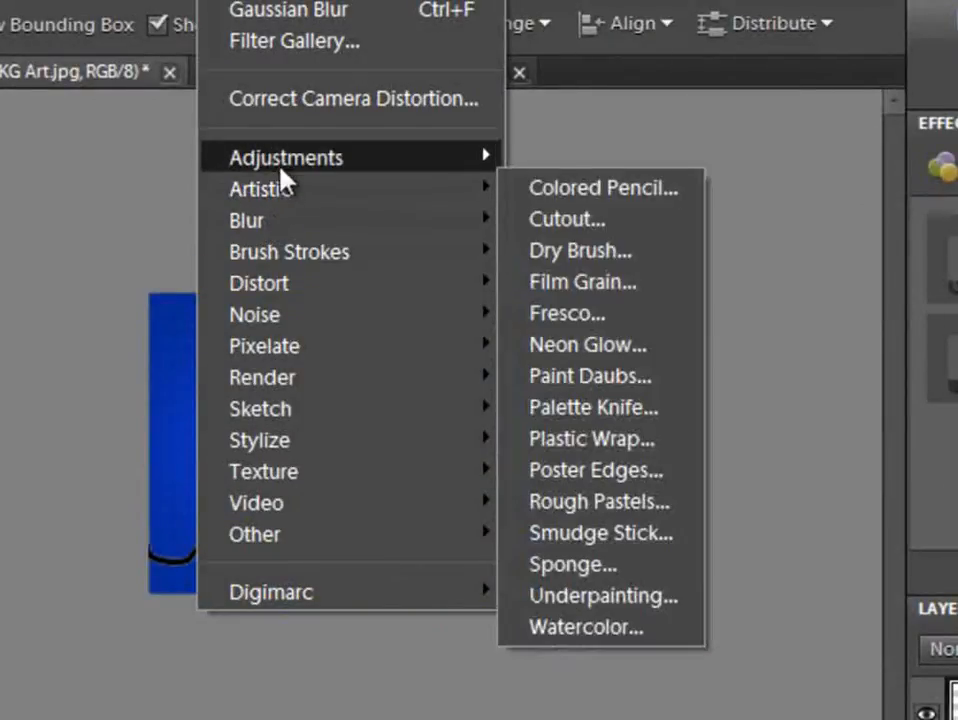
mouse_move(490, 165)
click(564, 230)
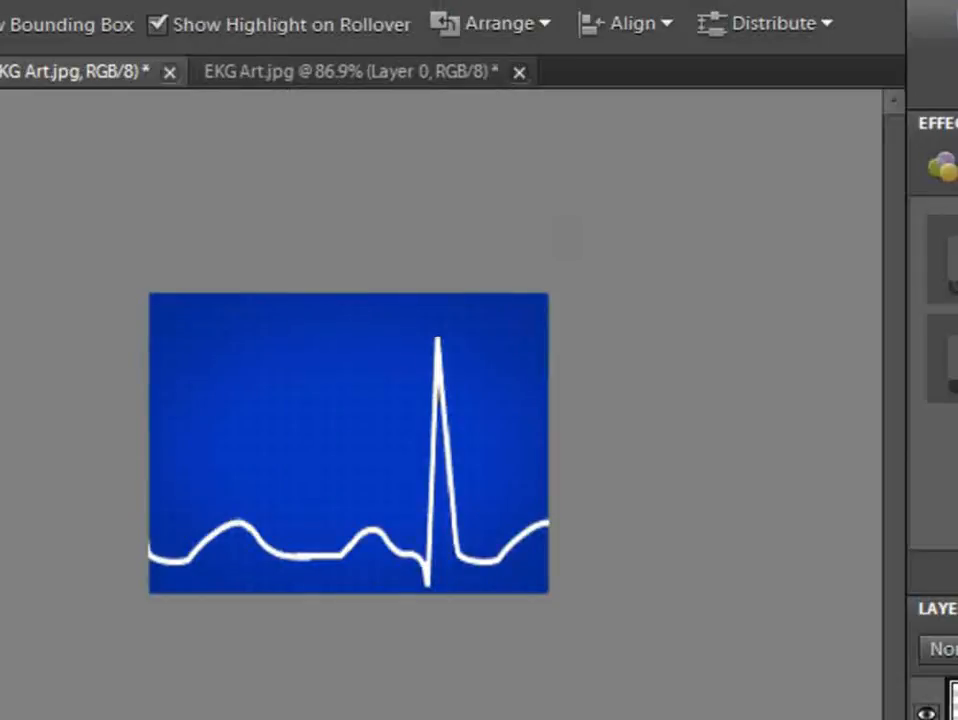
click(931, 437)
drag(931, 460, 838, 460)
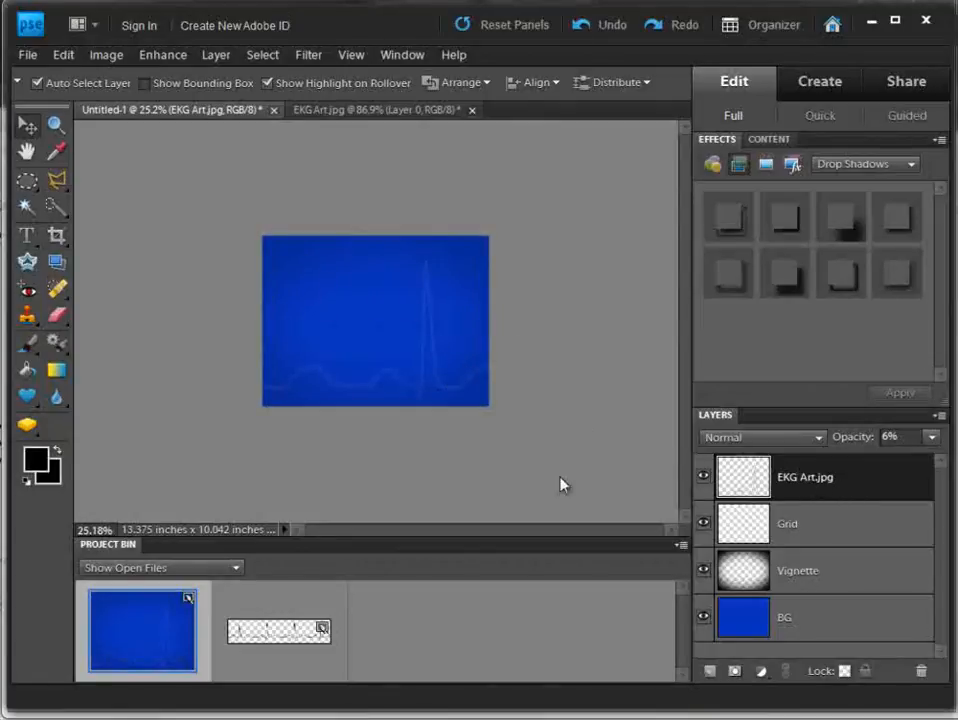
Step: Apply a Gaussian Blur with a 5.0-pixel radius to the EKG Art.jpg layer
click(308, 57)
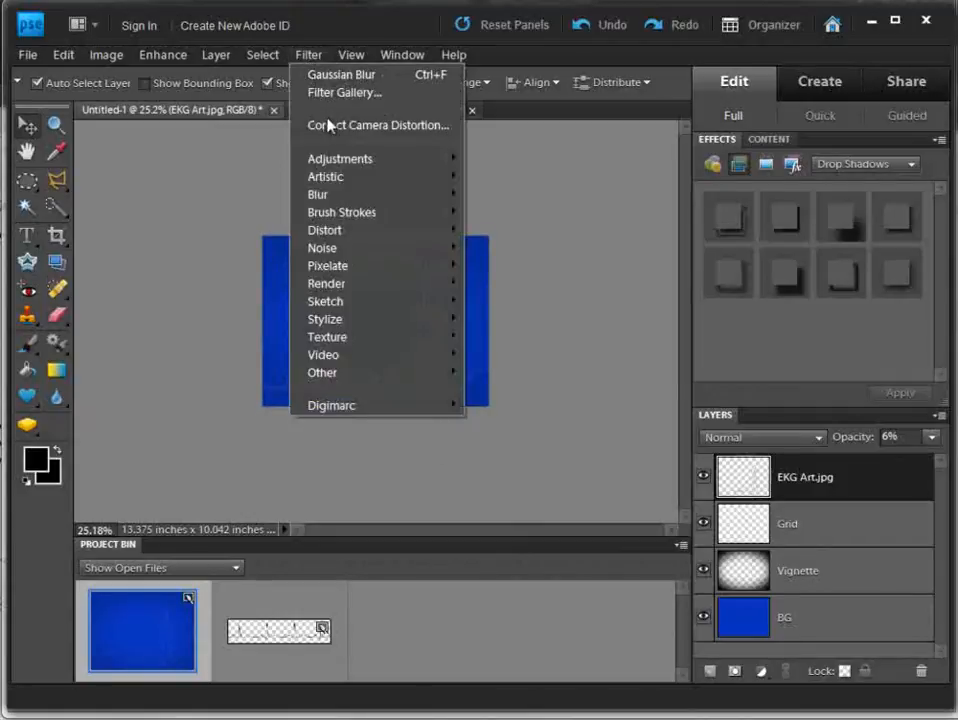
mouse_move(332, 194)
click(490, 248)
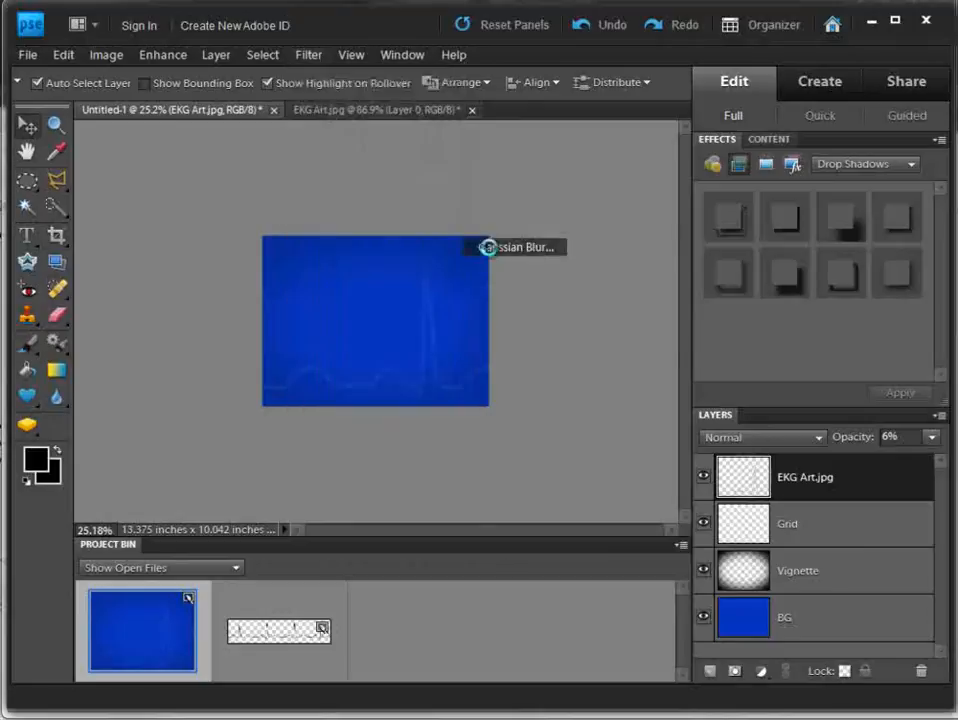
drag(513, 342, 534, 337)
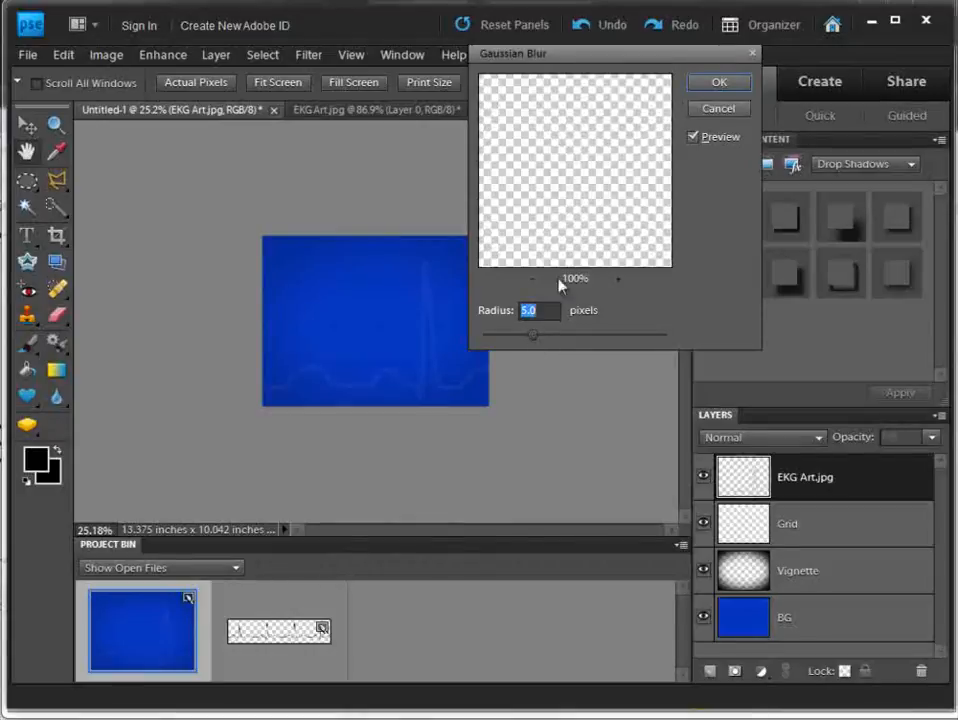
click(719, 81)
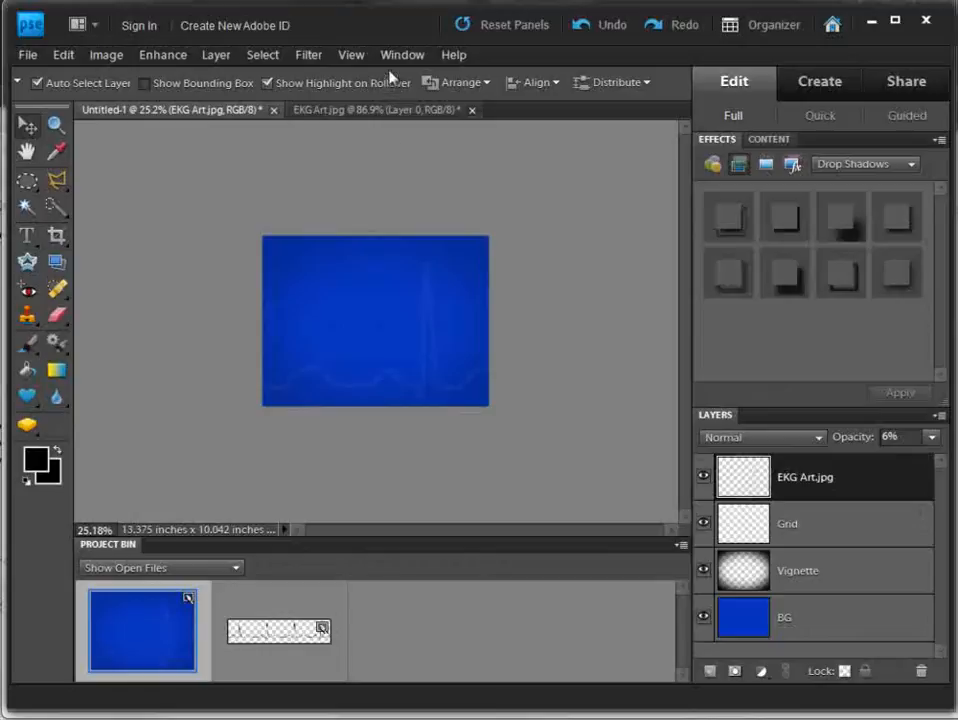
Step: Add a new layer above the EKG Art.jpg layer and name it Header
click(351, 56)
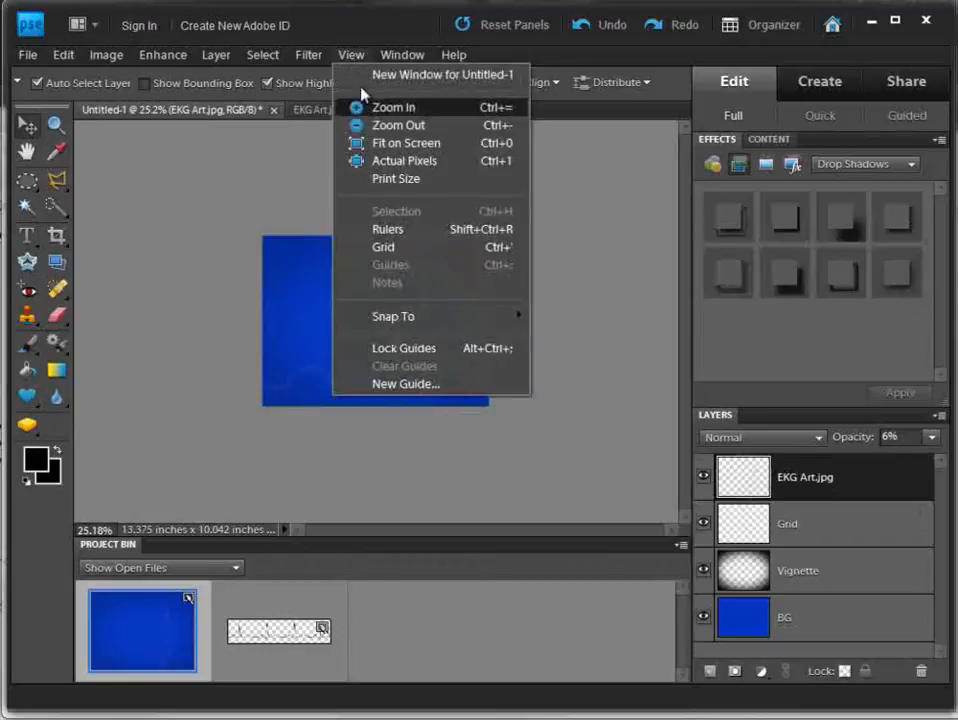
click(398, 146)
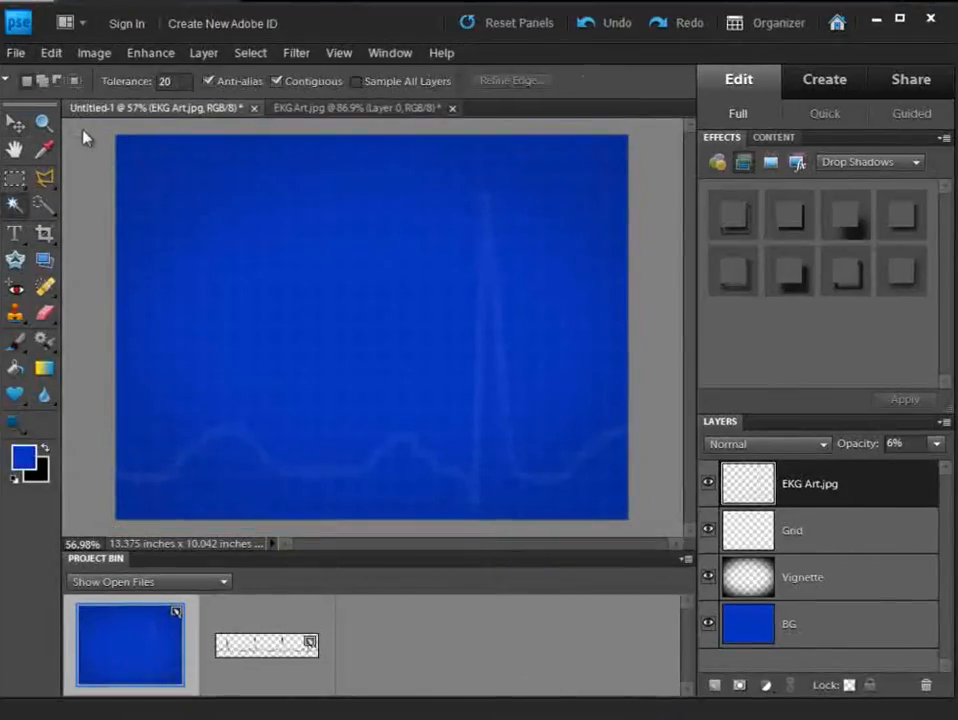
click(714, 686)
double_click(806, 483)
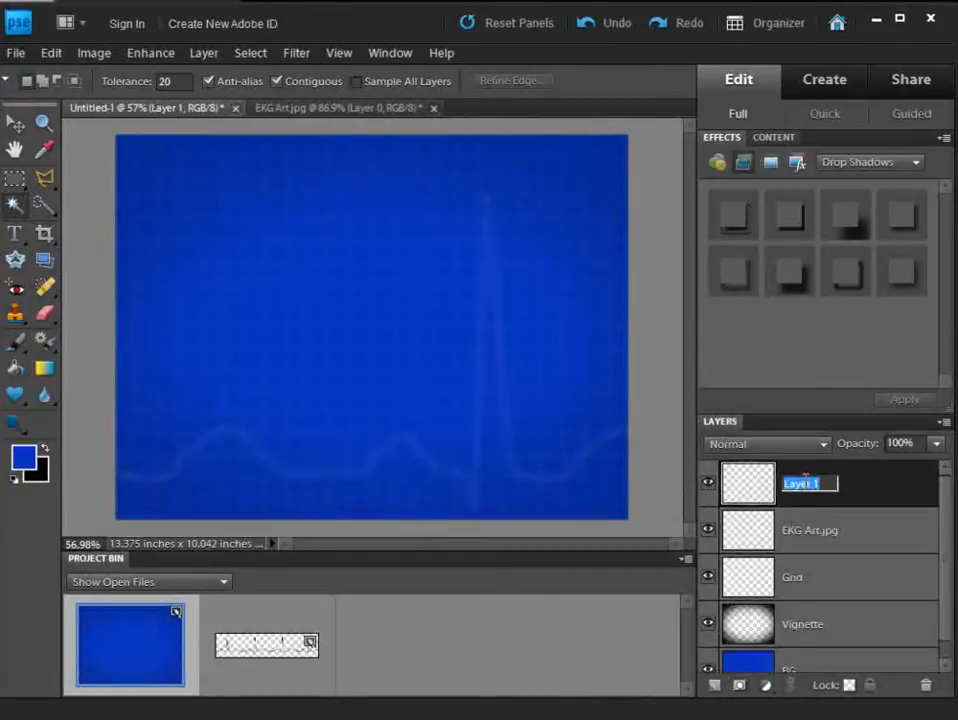
text(Header)
key(Return)
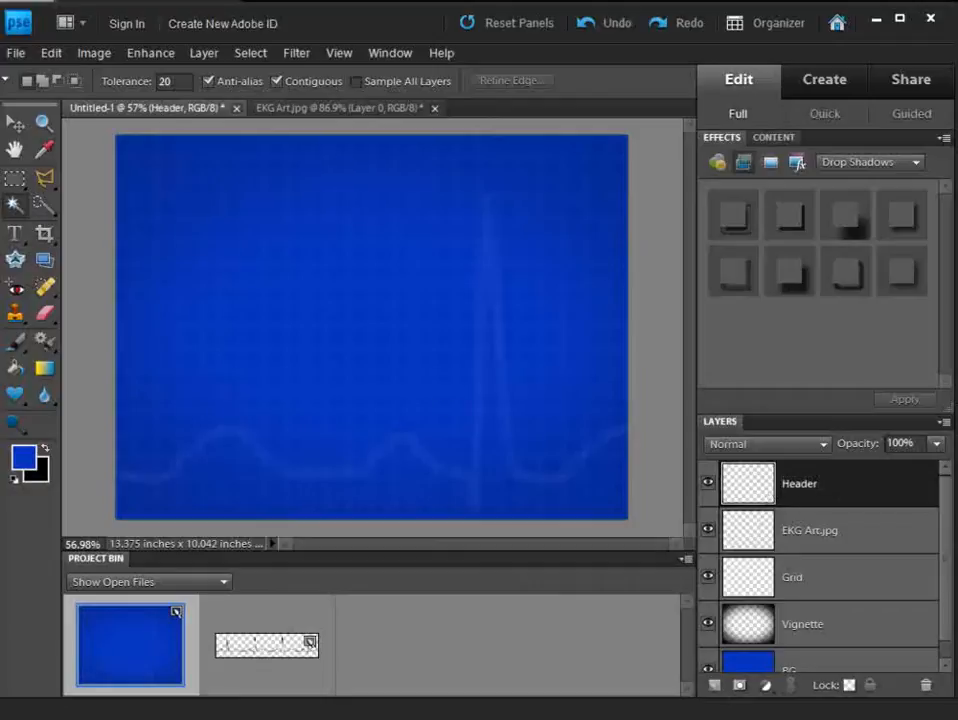
Step: Fill a full-width rectangular strip along the canvas's top edge with the blue foreground colour on the Header layer, and deselect
click(15, 179)
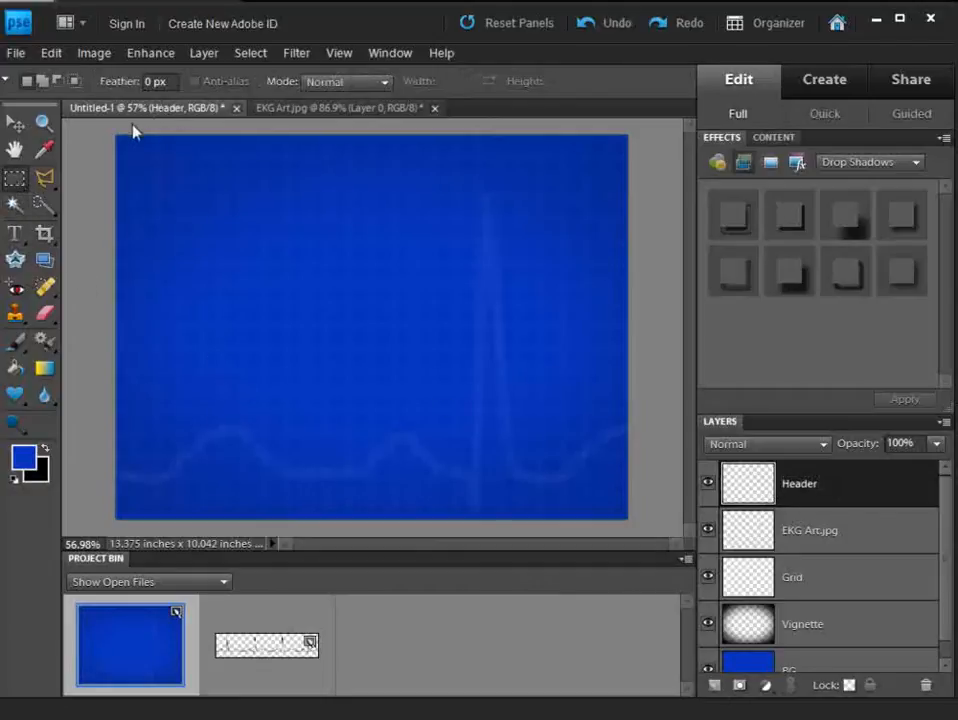
drag(116, 134, 627, 181)
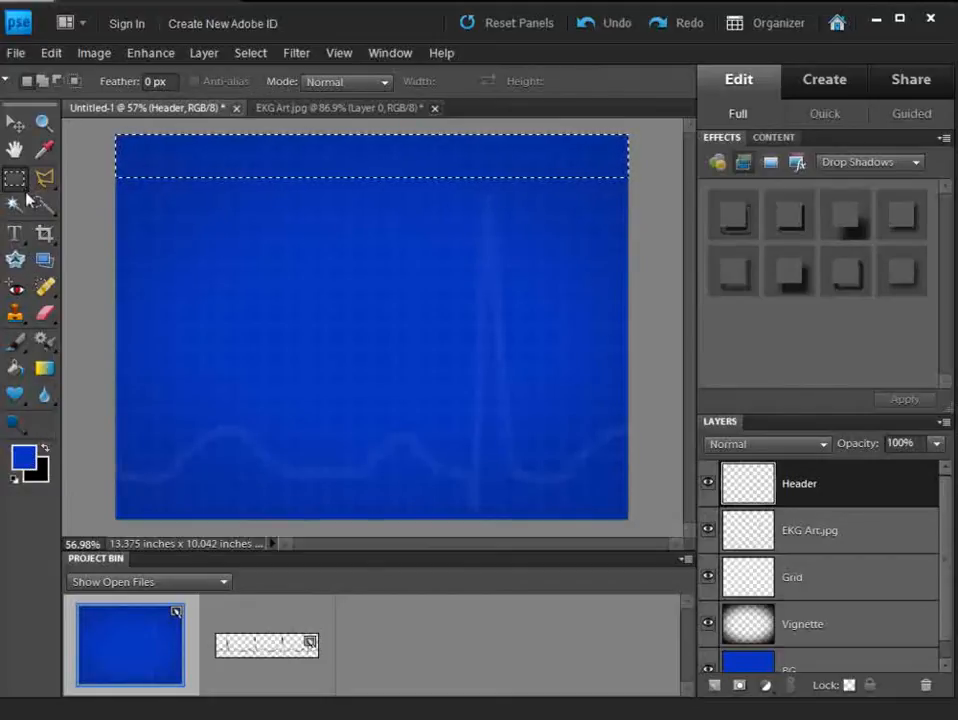
click(43, 151)
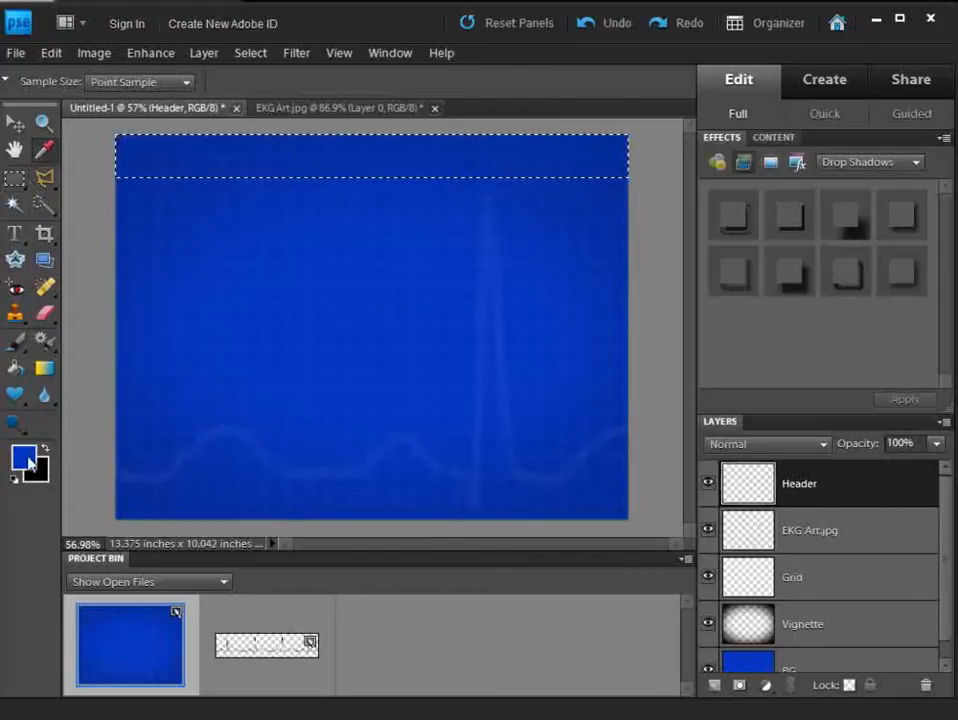
click(15, 368)
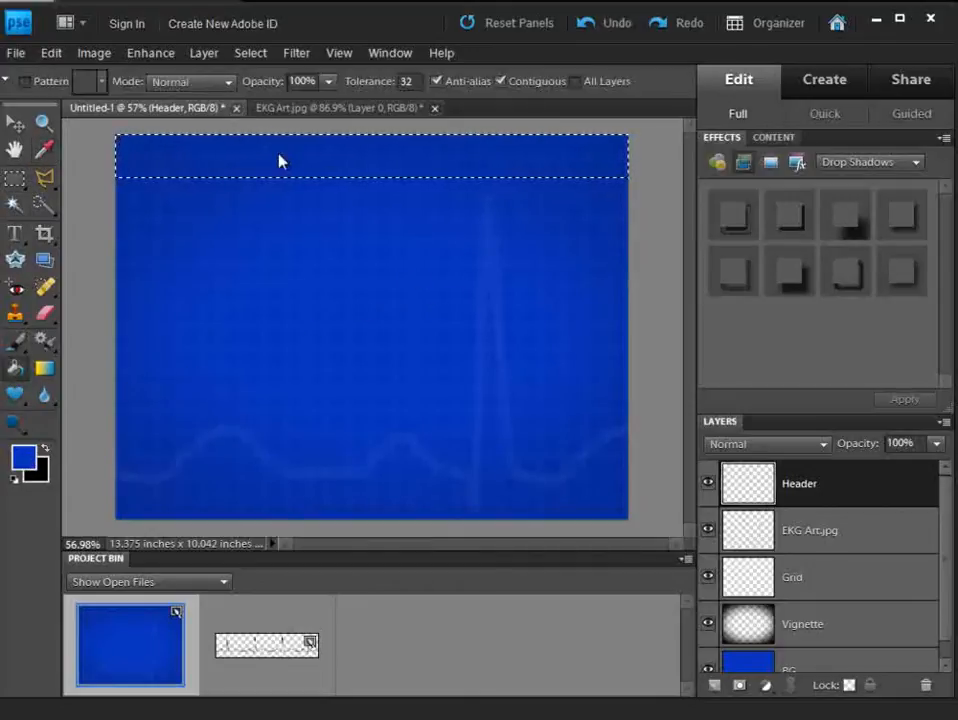
click(277, 161)
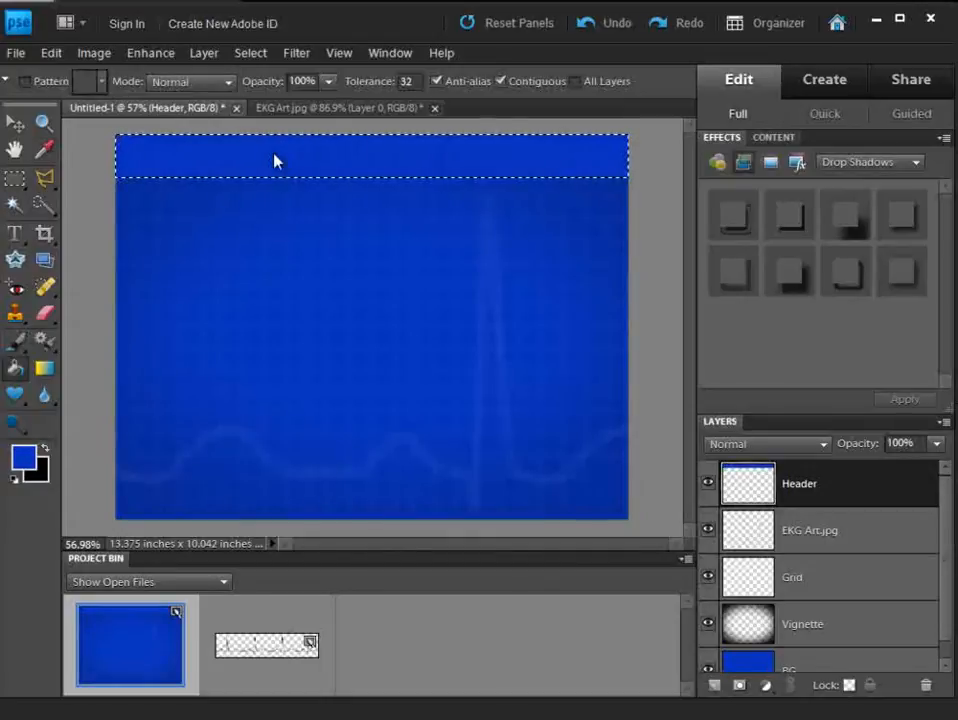
click(251, 53)
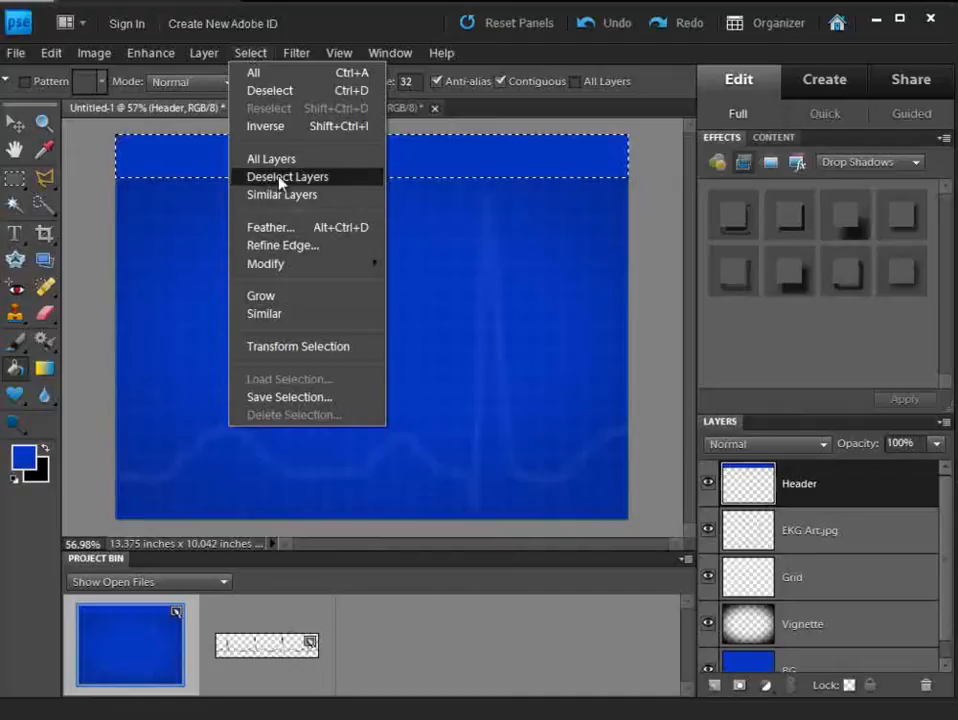
click(272, 91)
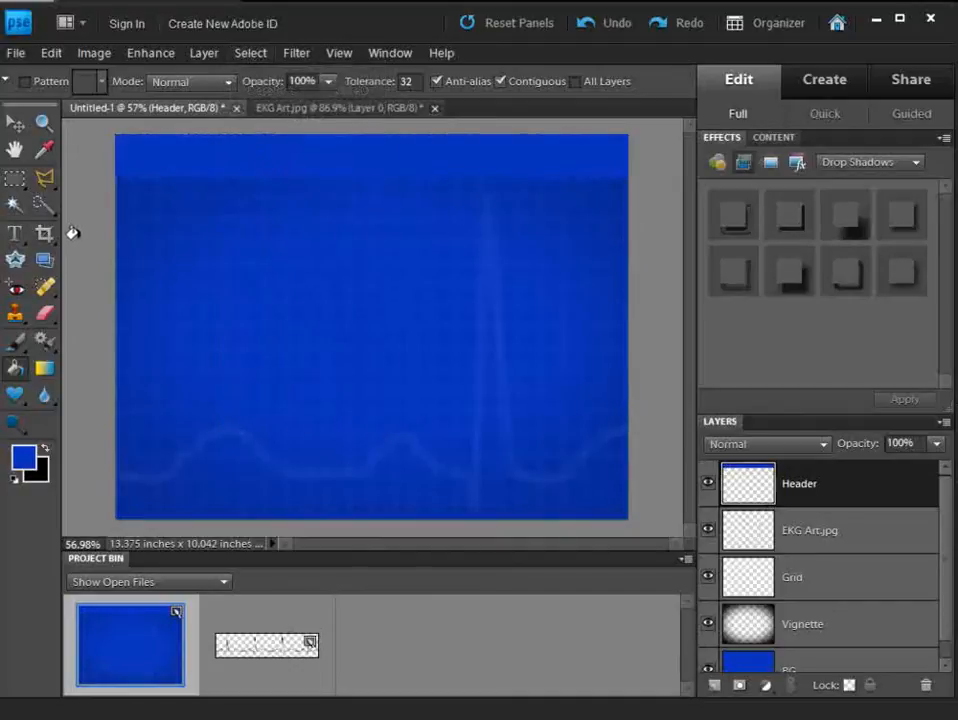
Step: Dodge two diagonal light streaks across the header band, using the Highlights range and a 125 px brush at 50% exposure
click(15, 428)
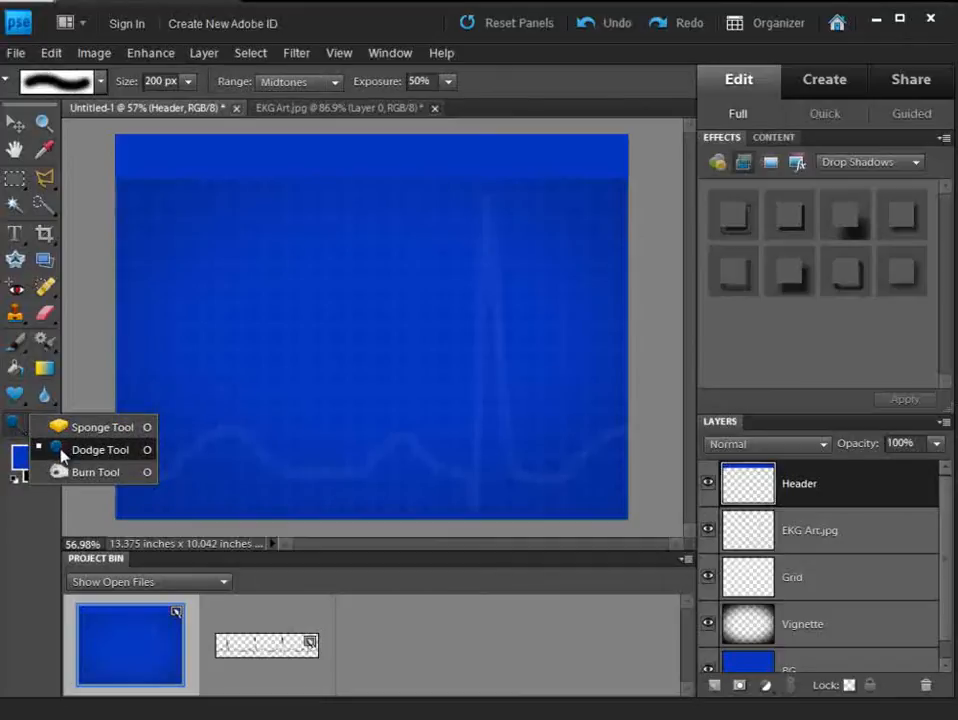
click(64, 455)
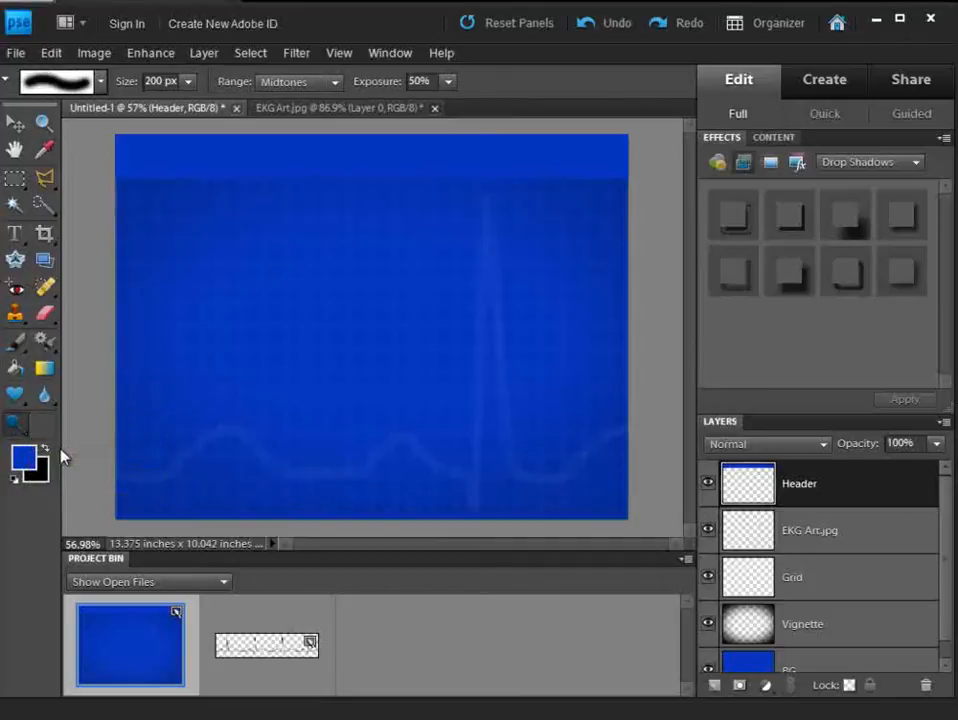
click(335, 82)
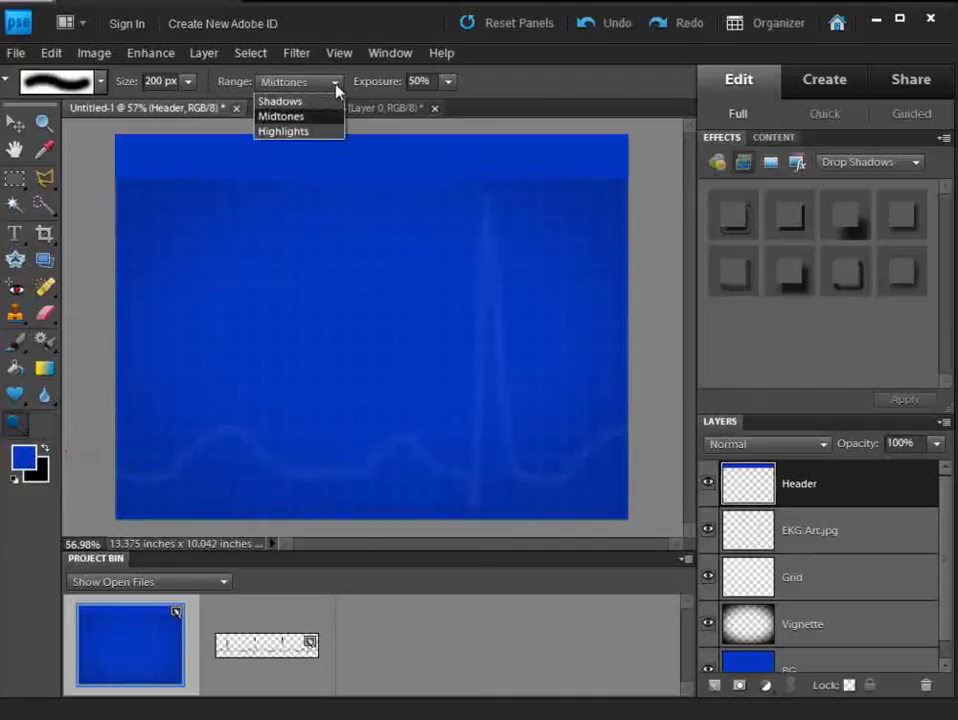
click(294, 132)
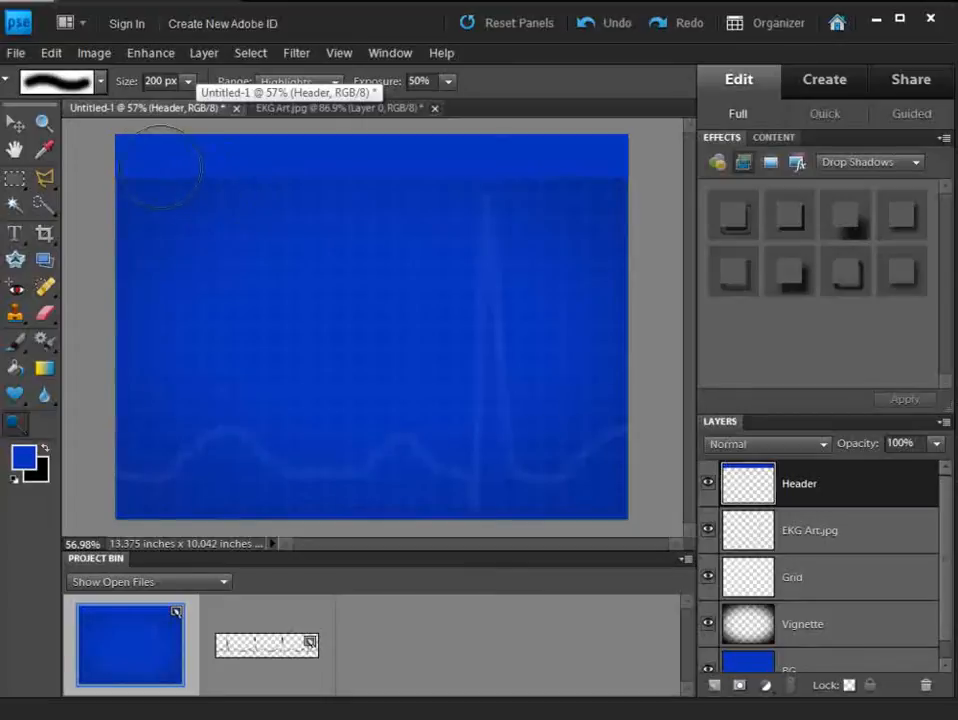
key(bracketleft)
key(bracketleft)
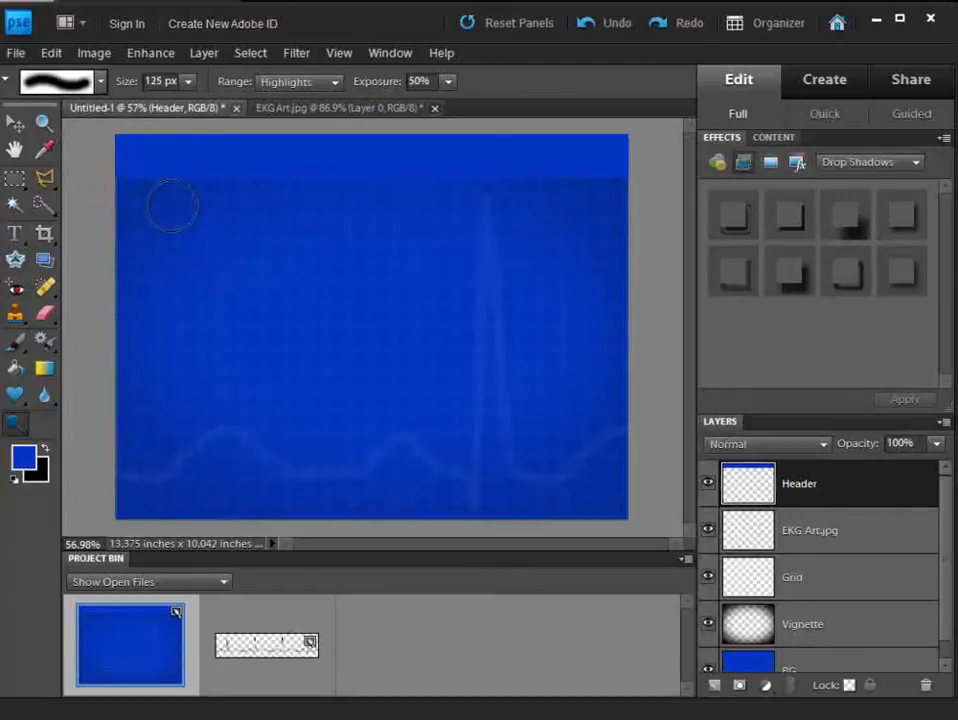
drag(217, 188, 305, 114)
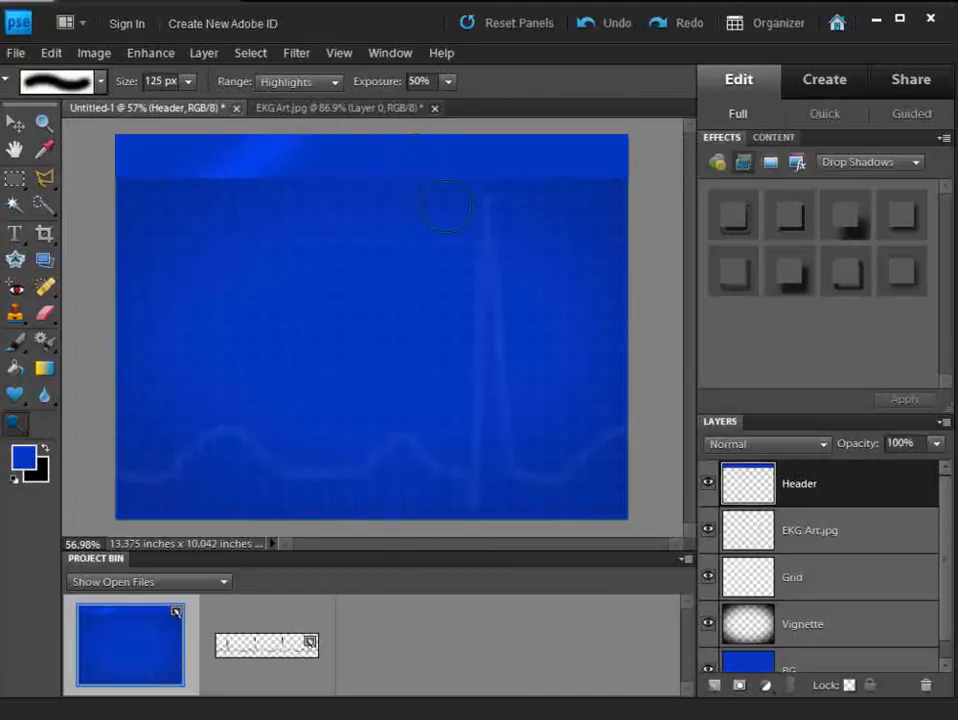
drag(520, 190, 606, 131)
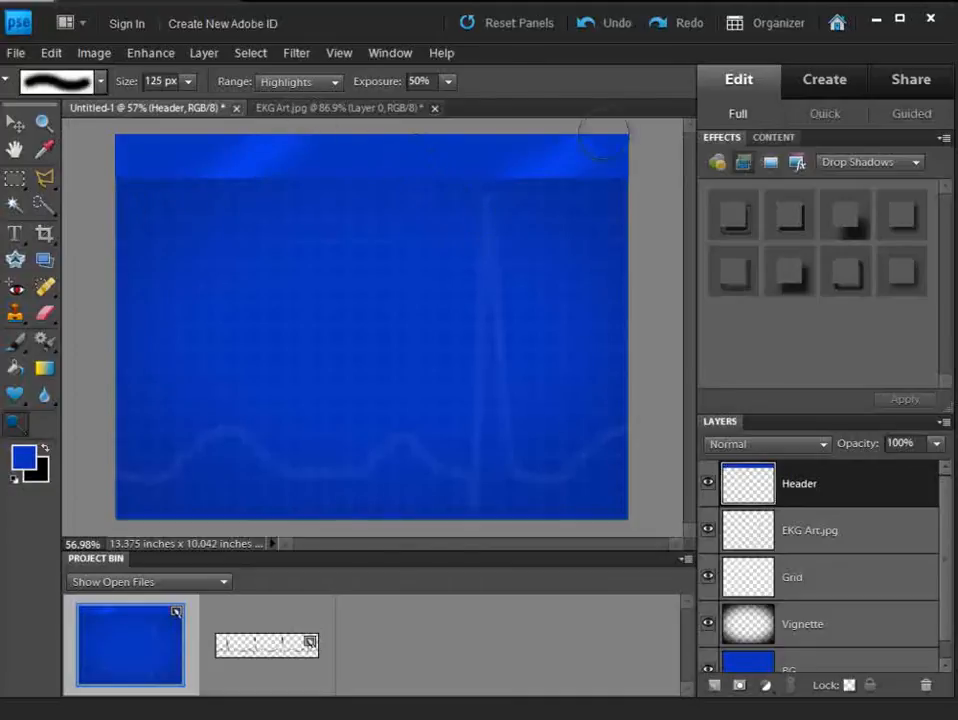
Step: Dodge another diagonal streak at the middle of the header band, trying the Midtones range before returning to Highlights
click(306, 86)
click(296, 116)
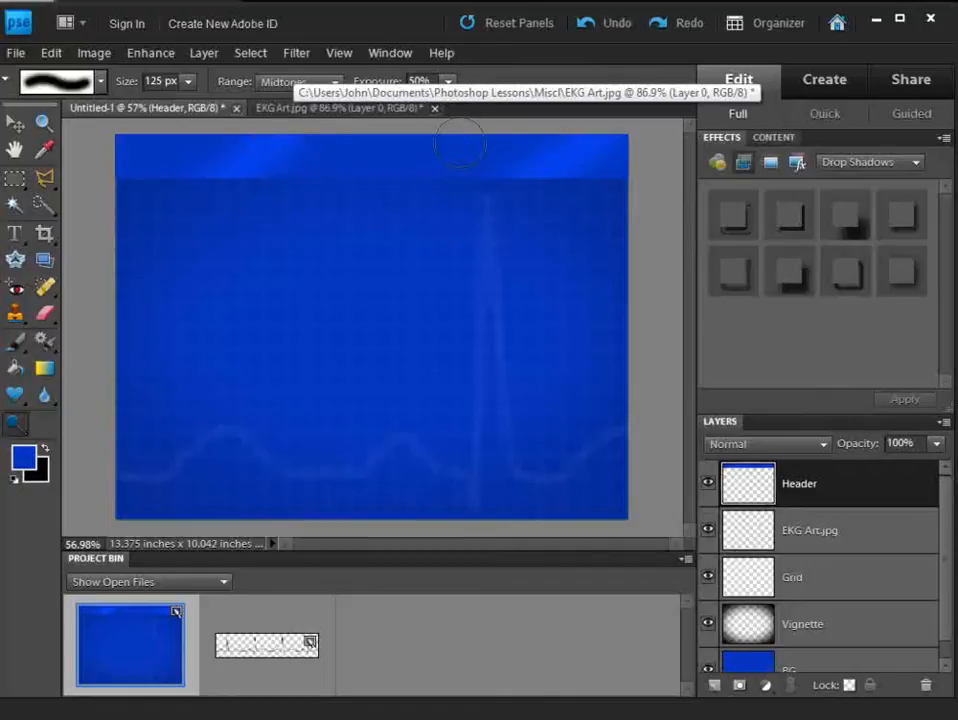
click(292, 82)
click(281, 132)
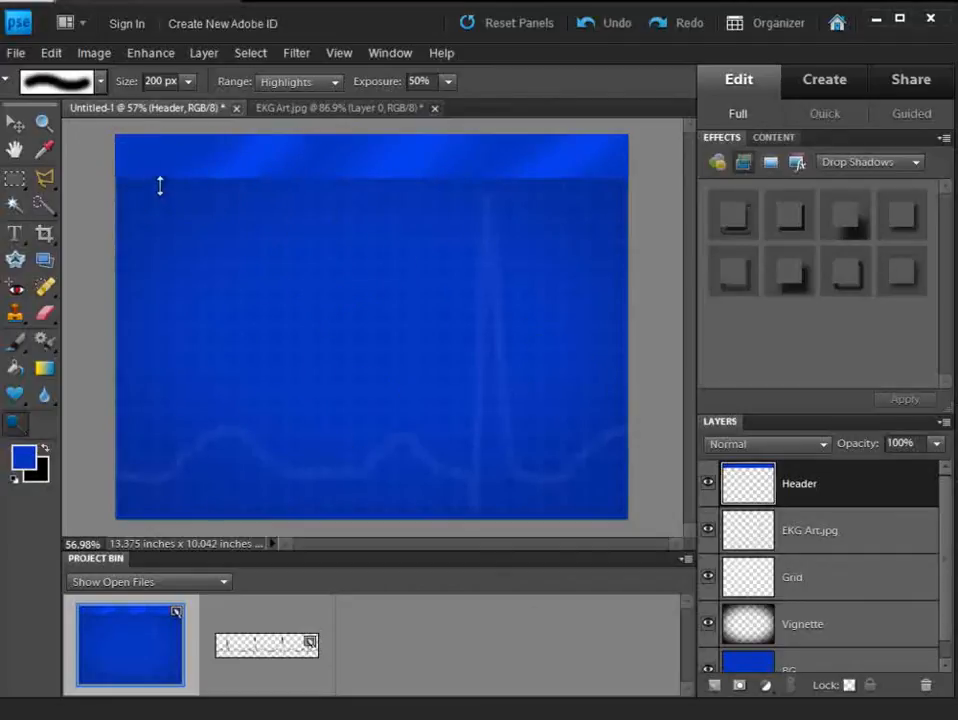
Step: Open the logo image Stemi Logo.png
click(15, 52)
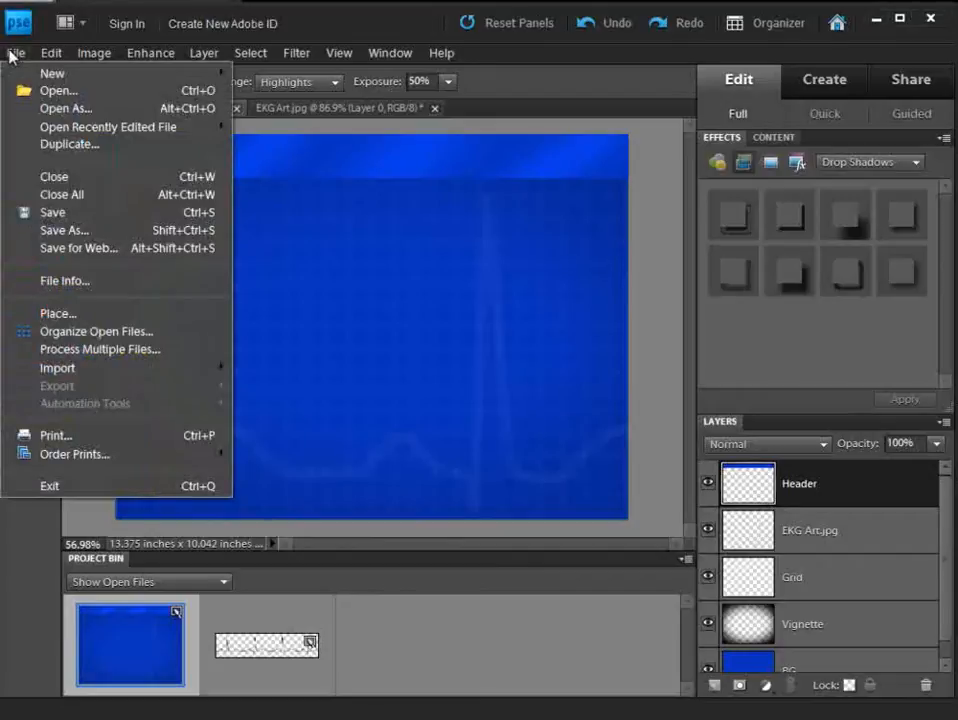
click(52, 91)
drag(733, 150, 737, 294)
click(557, 175)
click(706, 396)
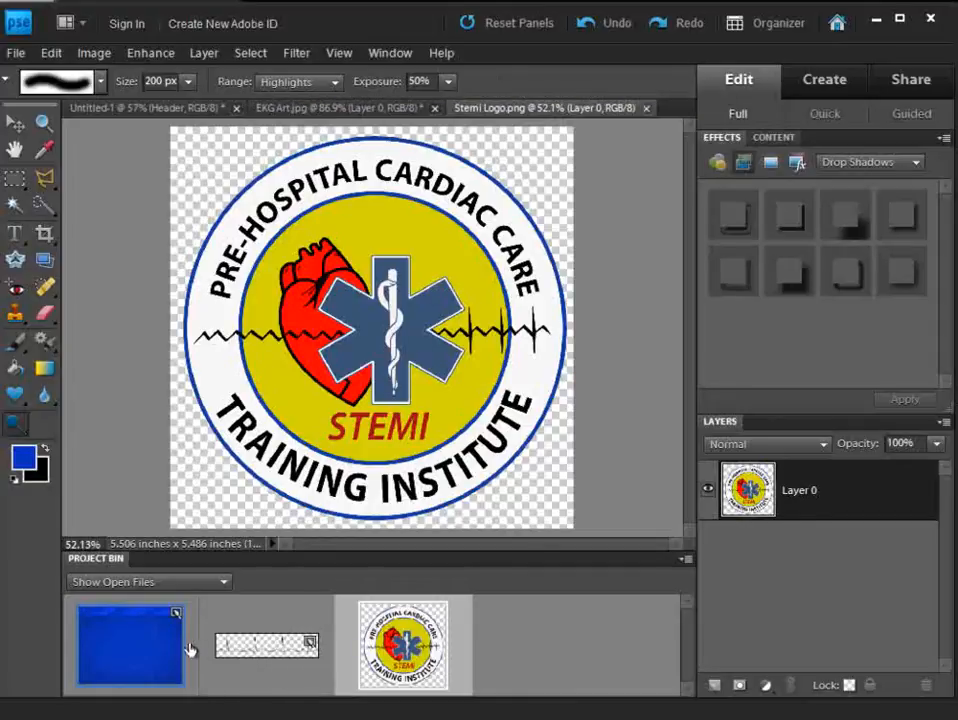
Step: Return to the Untitled-1 document and allow floating documents in Full Edit mode in the general preferences
double_click(155, 667)
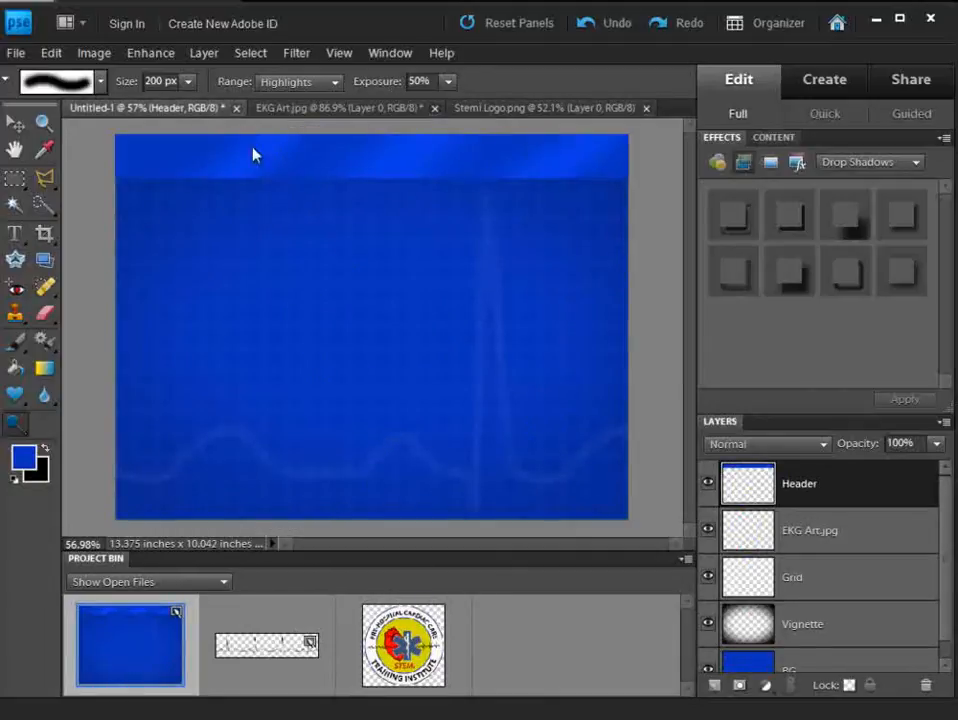
click(55, 50)
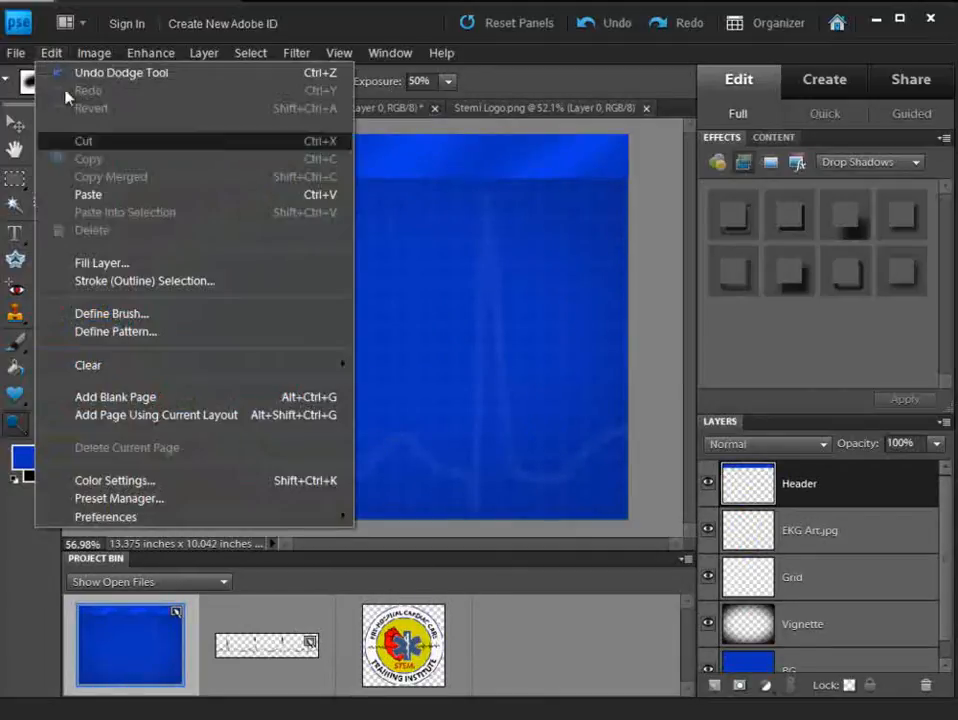
mouse_move(104, 520)
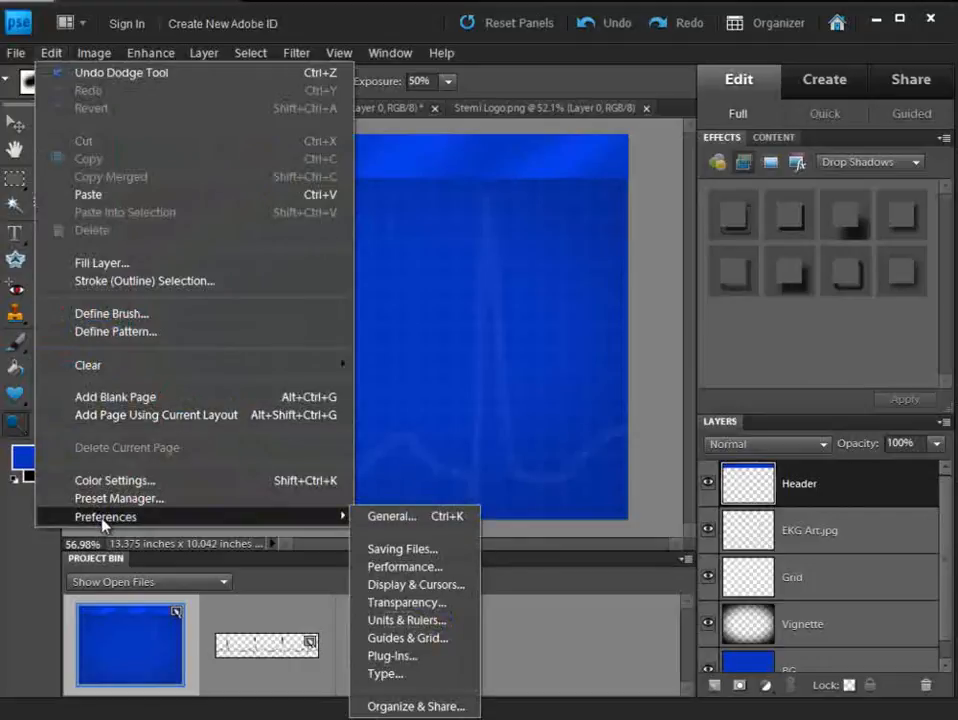
click(383, 520)
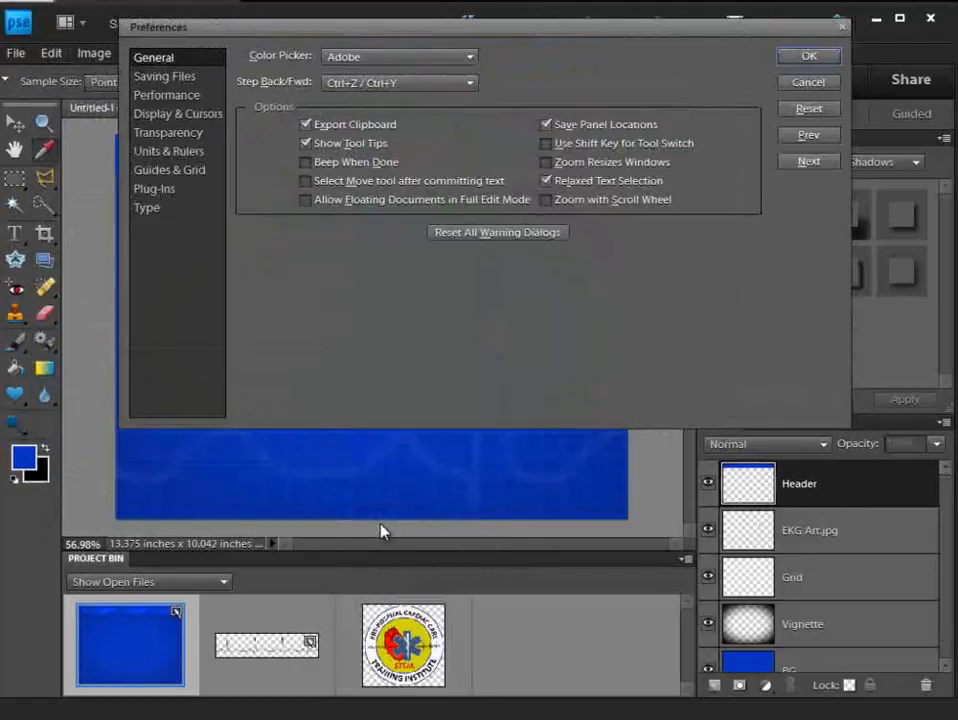
click(306, 200)
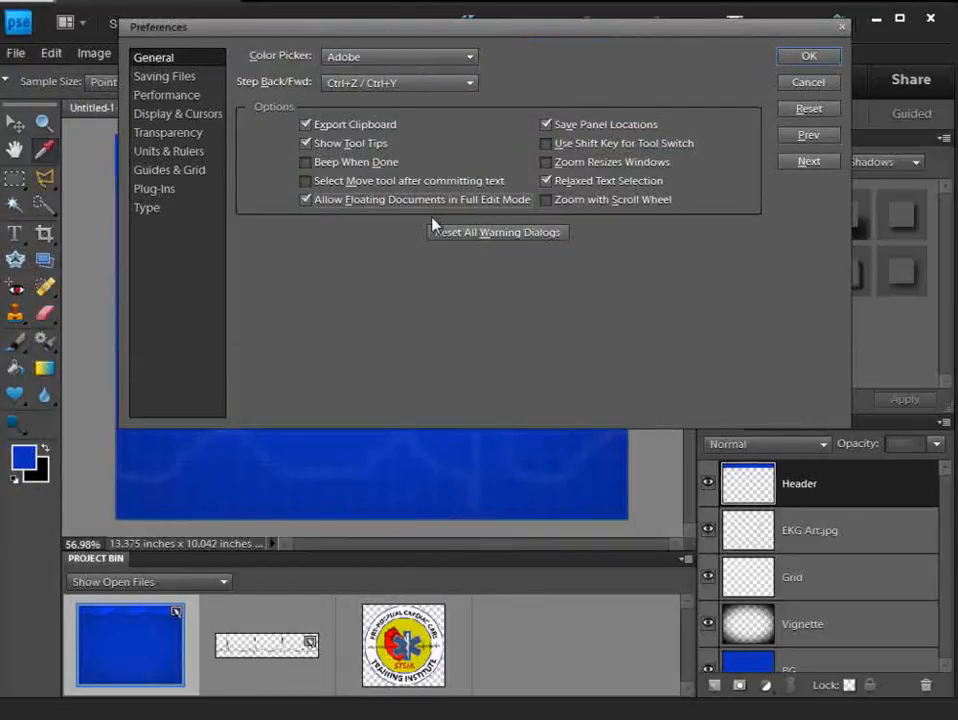
click(817, 60)
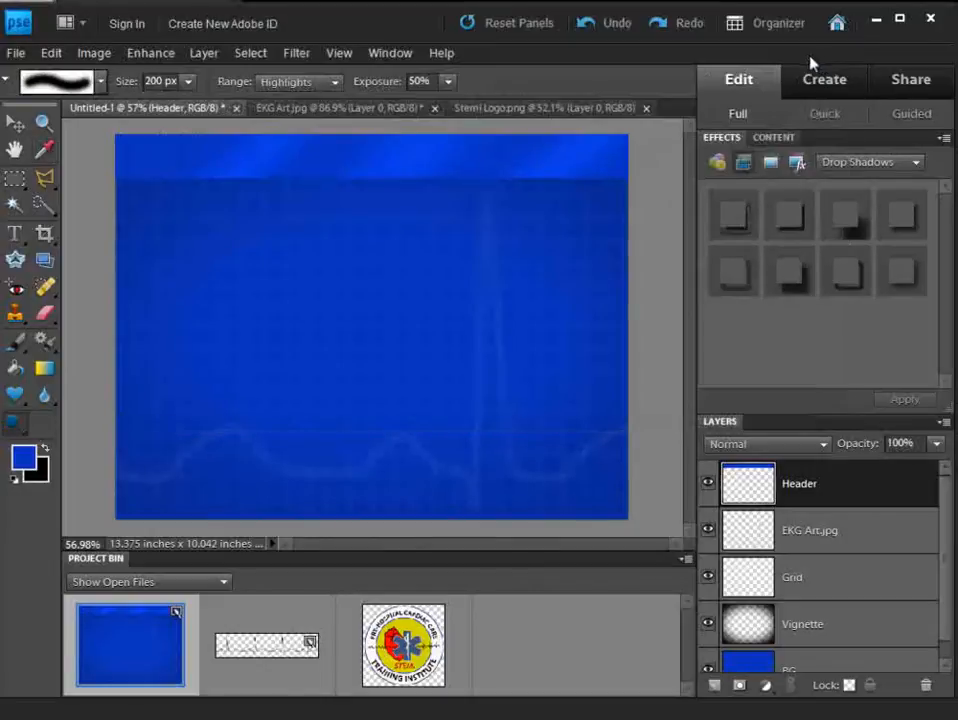
Step: Copy the logo layer from a floating Stemi Logo.png window into the Untitled-1 document and close Stemi Logo.png
click(538, 110)
drag(538, 110, 524, 147)
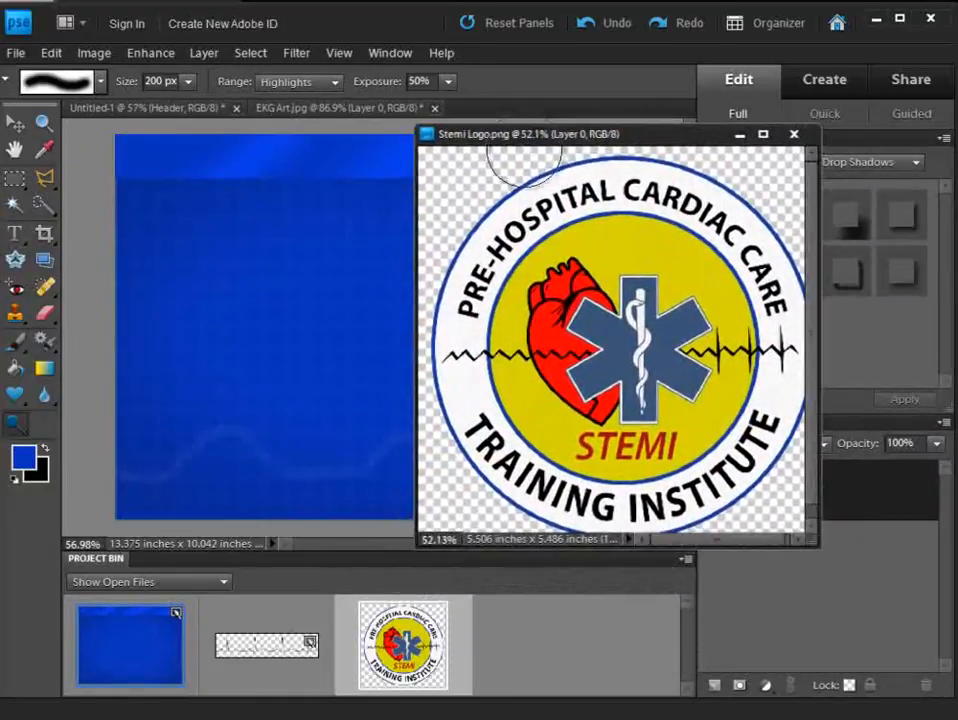
drag(845, 509, 317, 325)
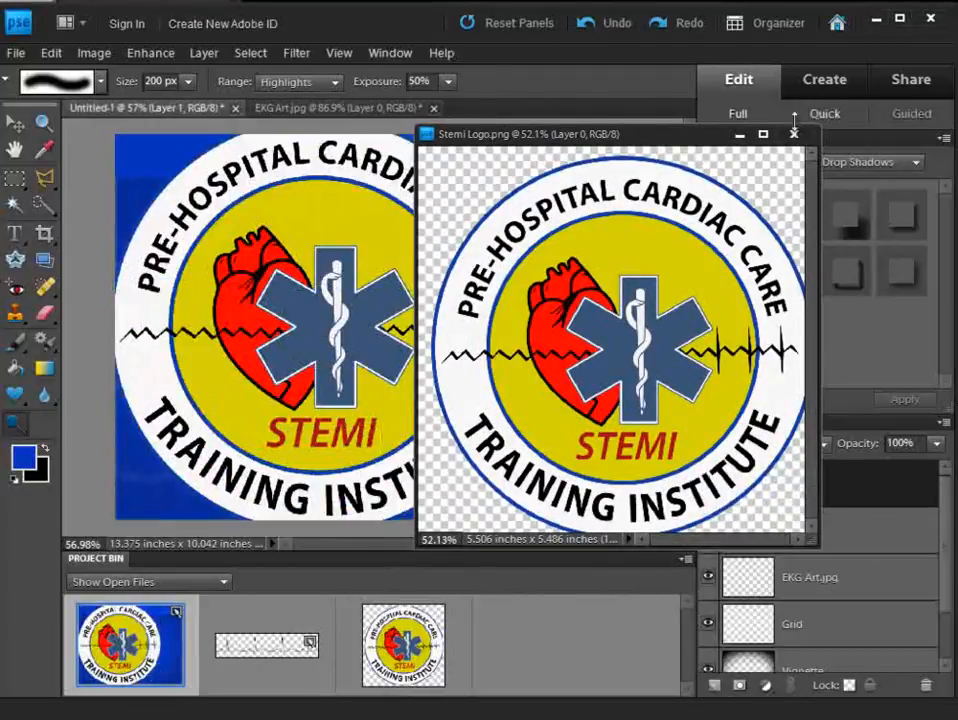
click(795, 134)
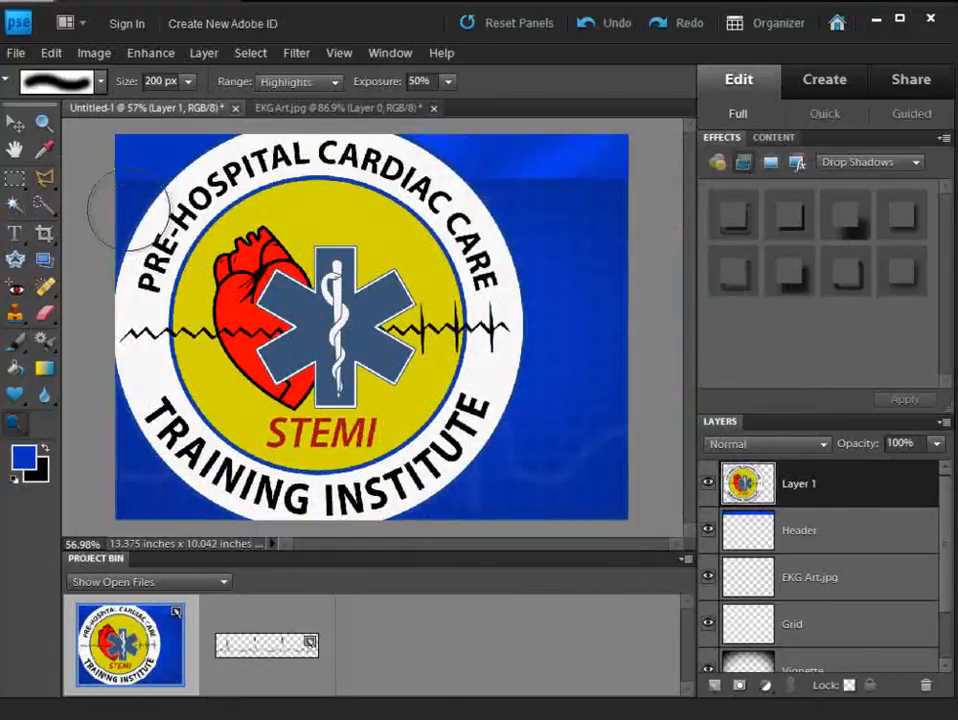
click(50, 54)
click(50, 54)
click(97, 53)
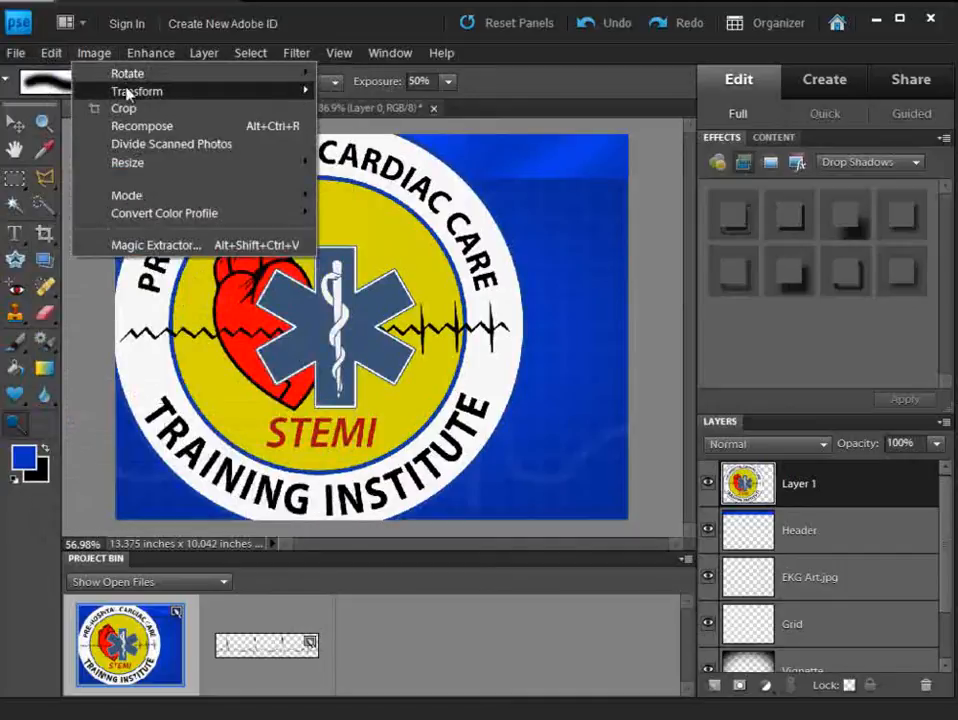
mouse_move(127, 93)
click(342, 91)
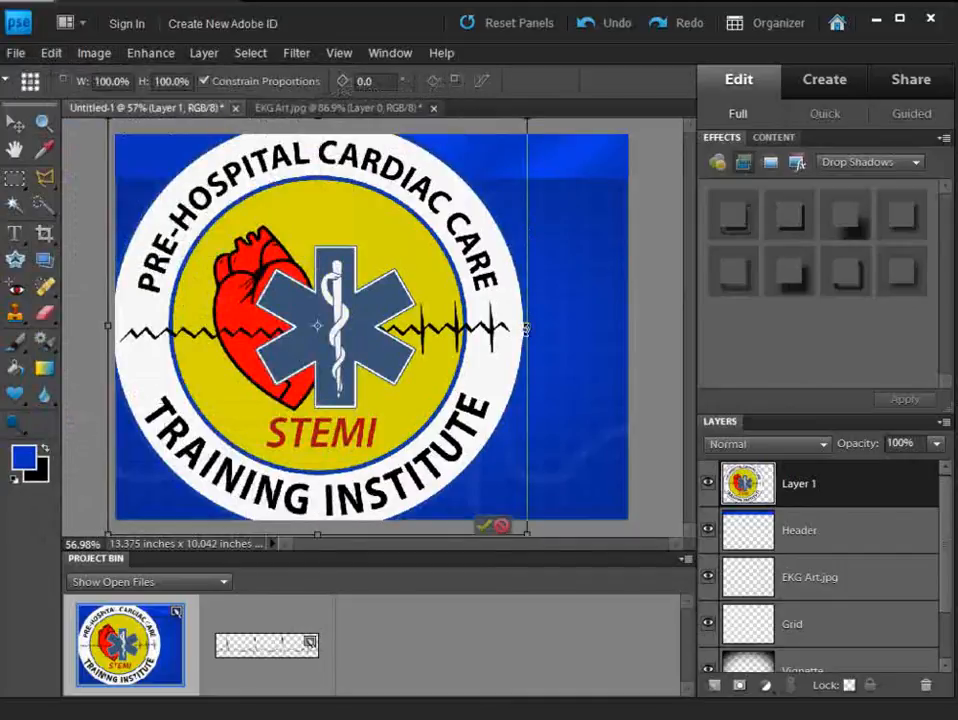
drag(526, 532, 425, 448)
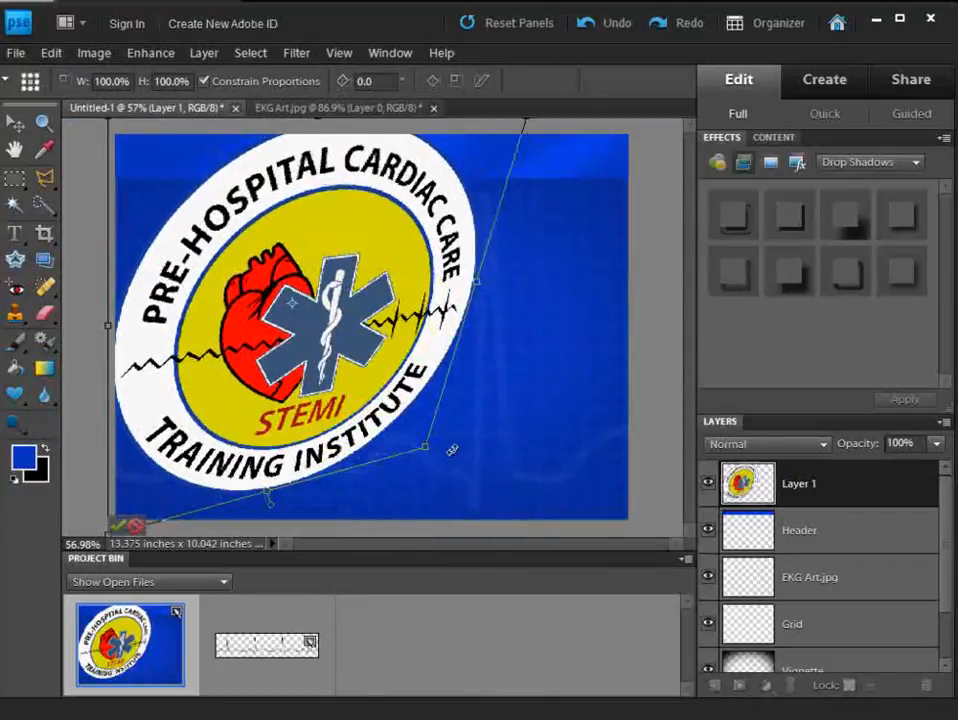
key(Return)
key(o)
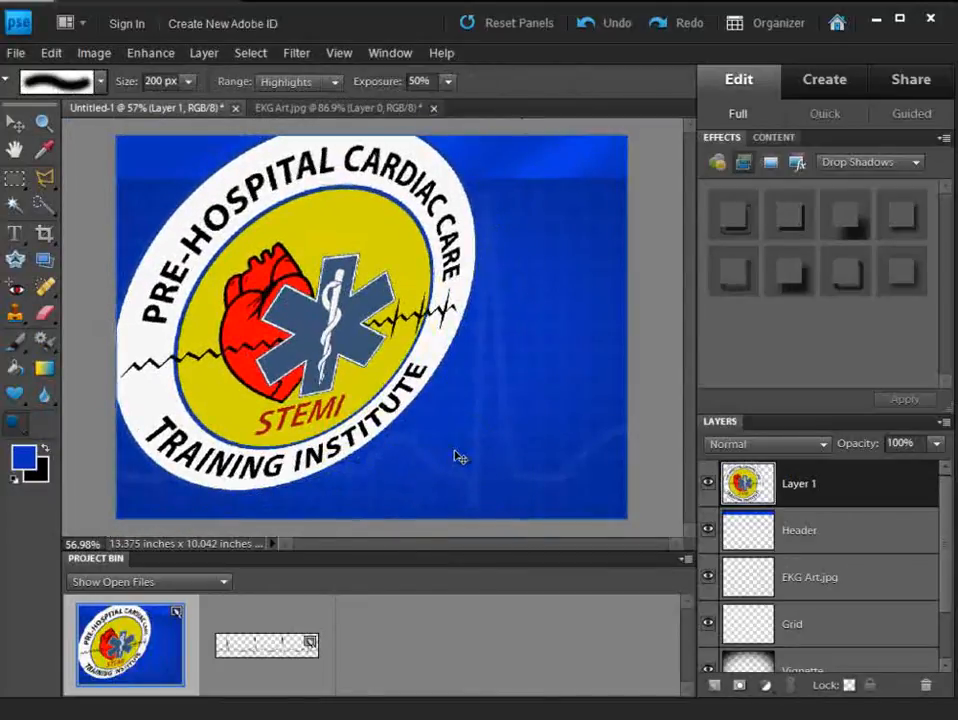
key(ctrl+z)
Step: Scale the logo layer down to about 16.3% in width and height and place it over the header band's left end
click(51, 53)
mouse_move(88, 55)
mouse_move(100, 92)
click(345, 92)
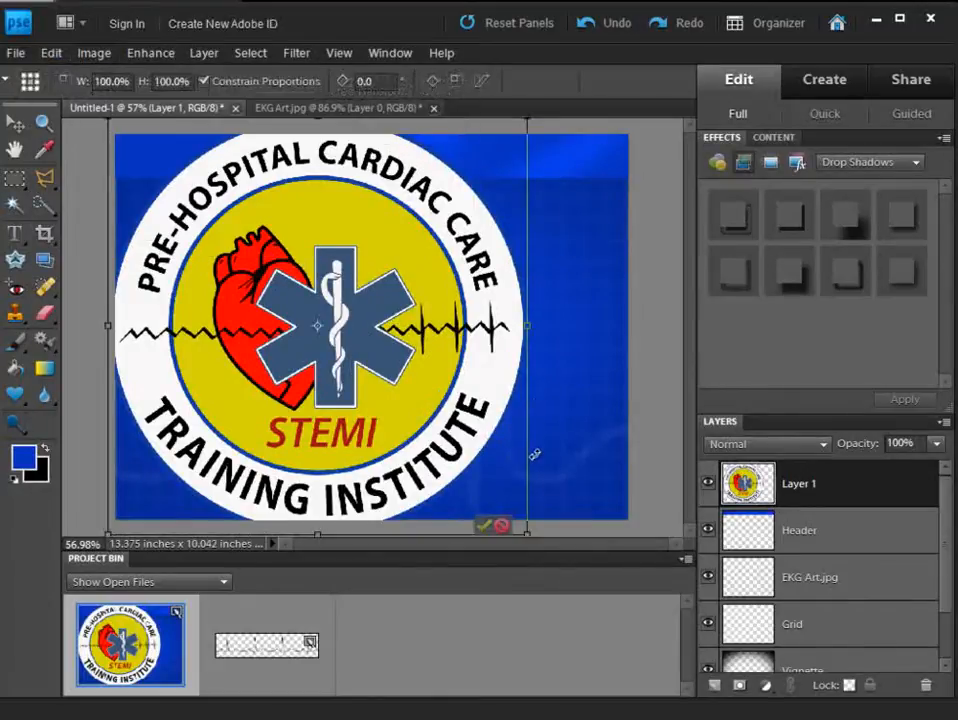
drag(527, 533, 199, 206)
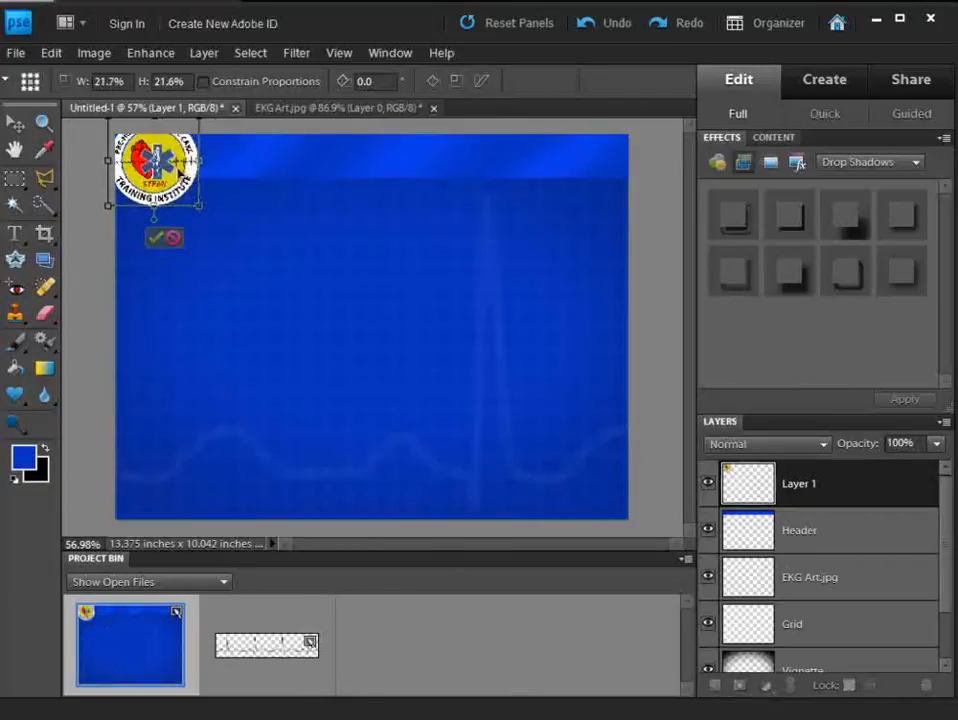
drag(173, 163, 191, 179)
drag(218, 222, 199, 200)
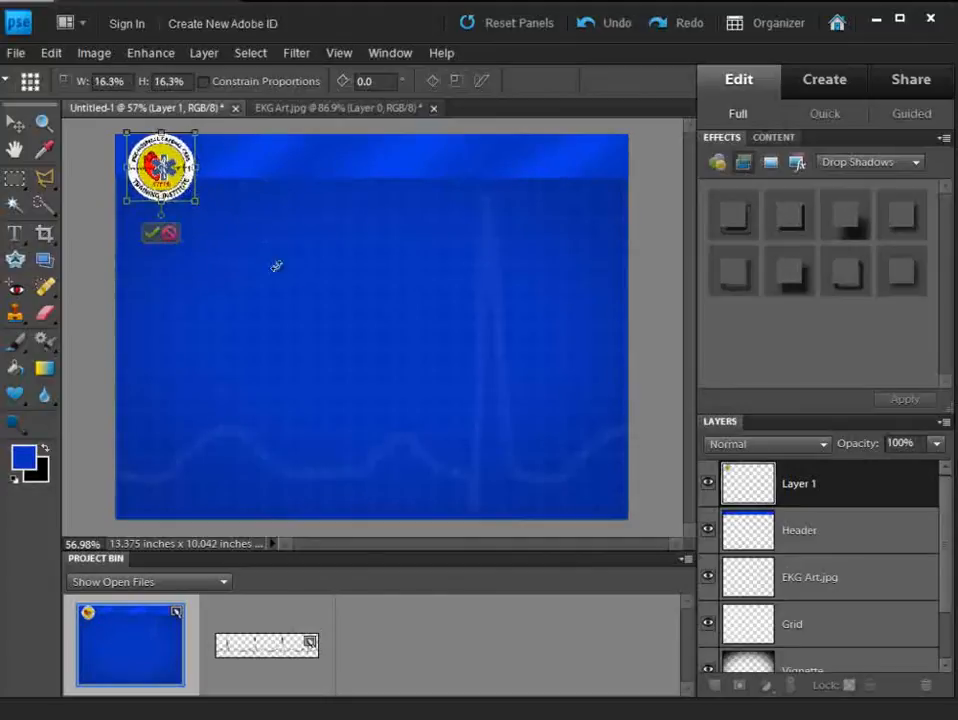
key(Return)
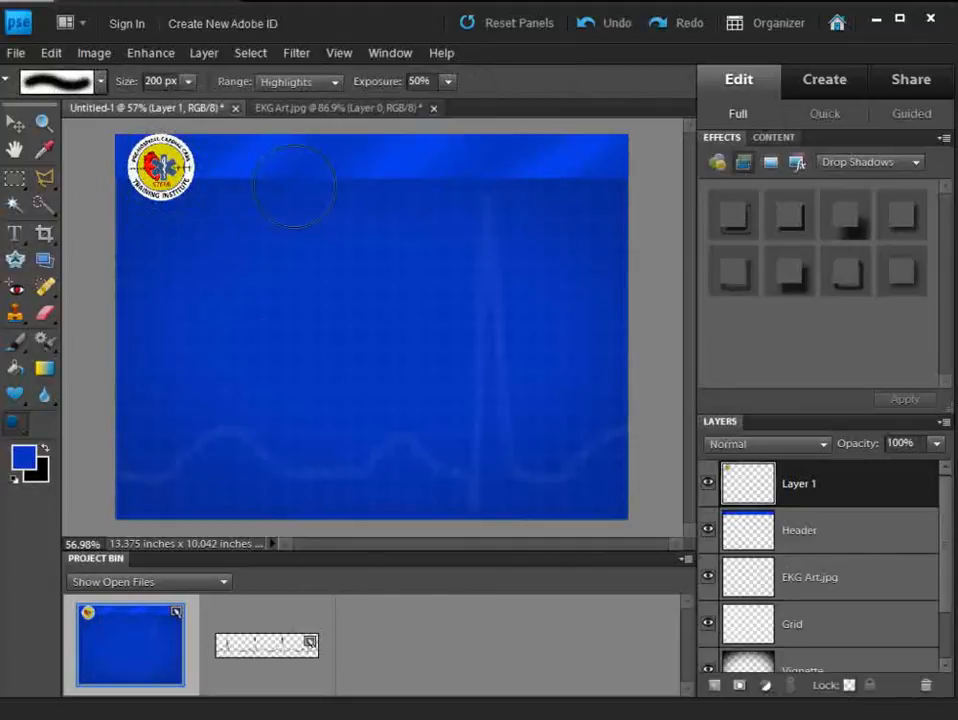
Step: Move the logo to the right end of the header band and nudge it slightly upward
click(15, 121)
drag(147, 170, 575, 174)
key(Up)
key(Up)
key(Up)
key(Up)
key(Up)
key(Up)
key(Up)
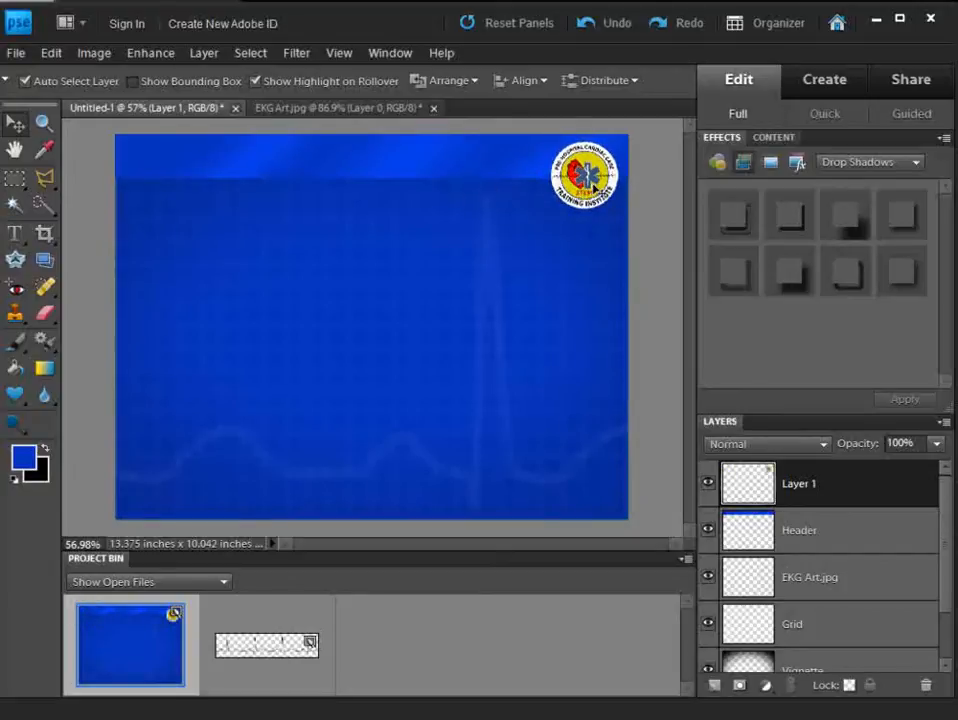
Step: Rename the logo's layer Logo and add a new layer named Line directly beneath it
double_click(812, 483)
text(Logo)
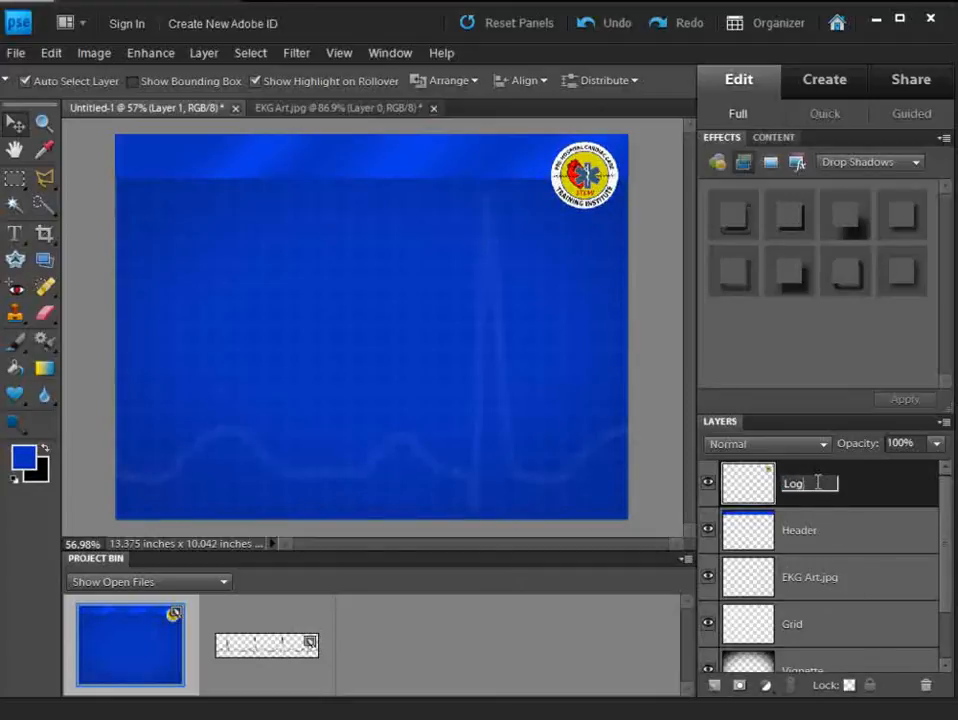
click(719, 687)
drag(805, 483, 807, 535)
double_click(838, 532)
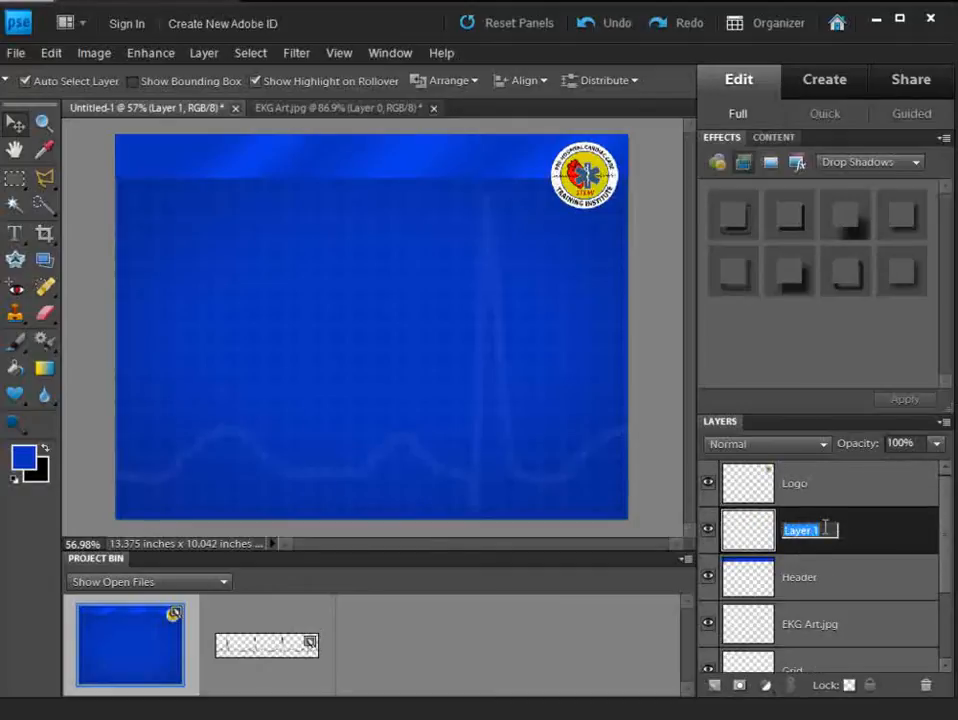
text(Line)
key(Return)
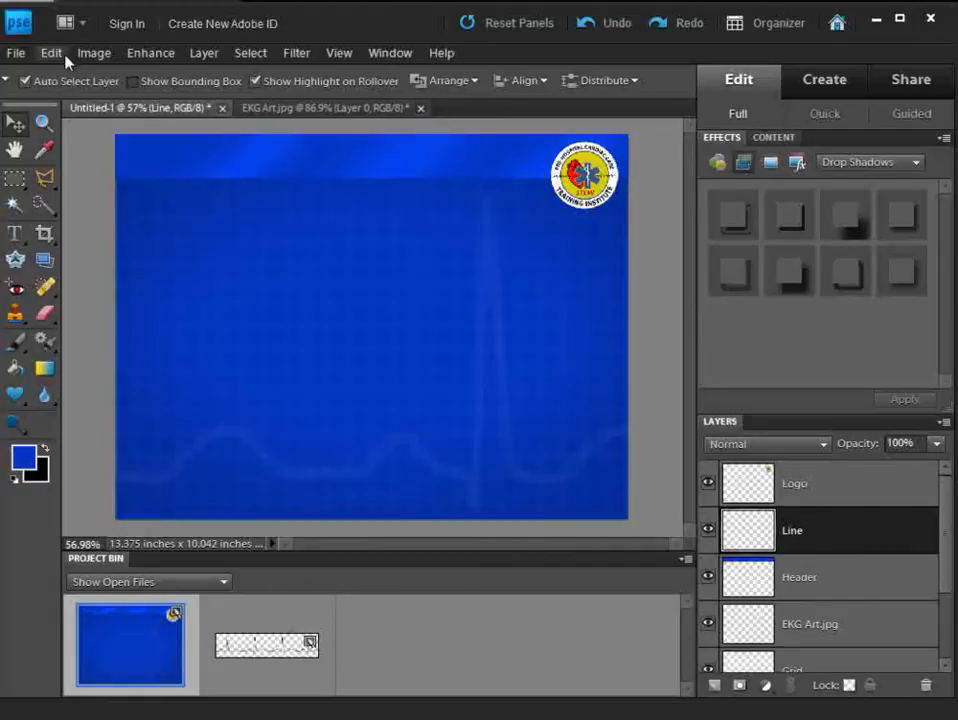
Step: Select a thin rectangular strip across the full canvas width along the header band's lower edge
click(17, 182)
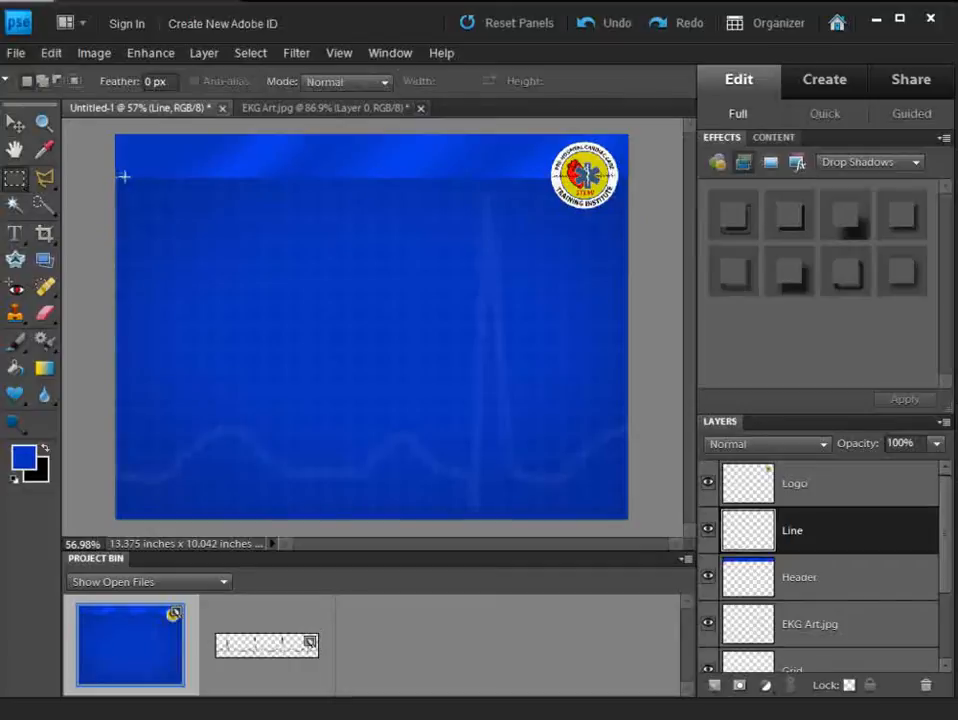
drag(175, 177, 545, 170)
drag(633, 177, 641, 173)
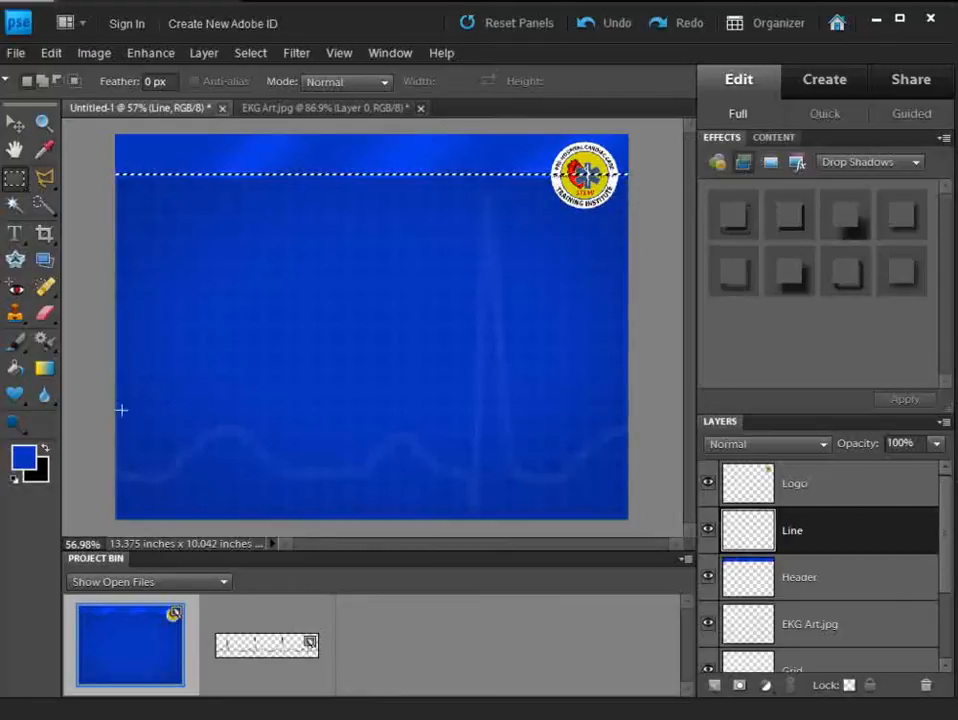
Step: Fill the strip on the Line layer with the yellow sampled from the logo and deselect it
key(k)
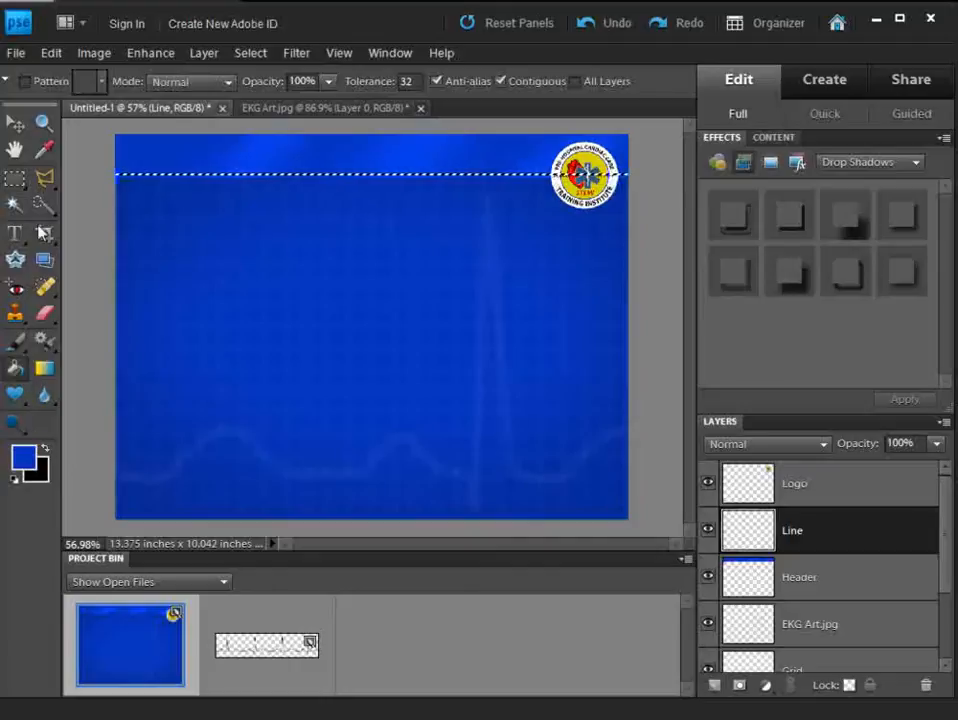
click(43, 150)
click(597, 152)
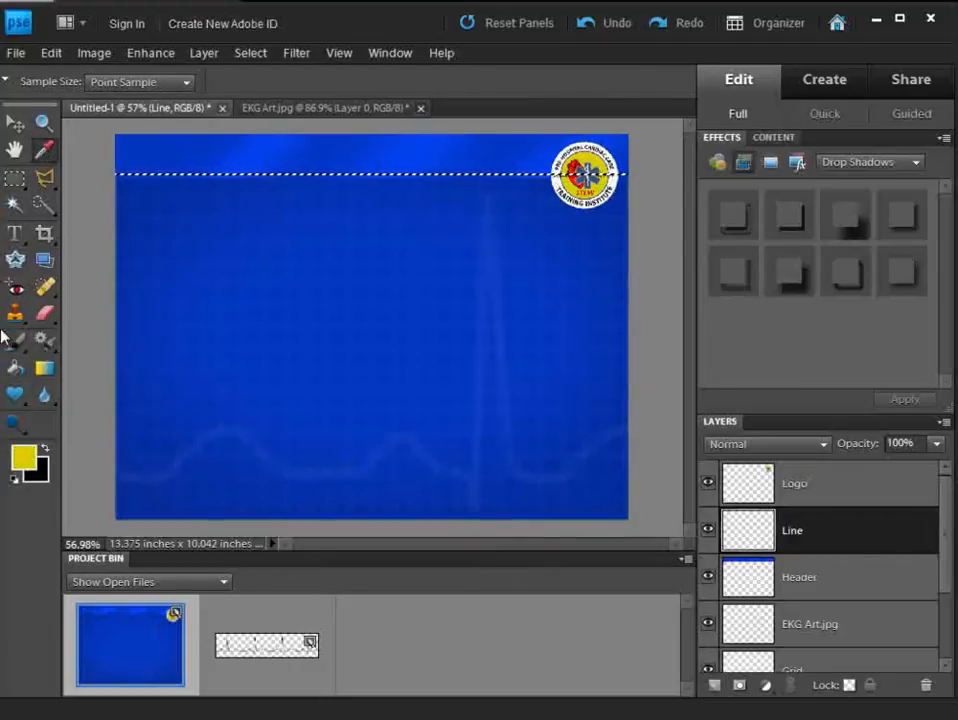
click(15, 367)
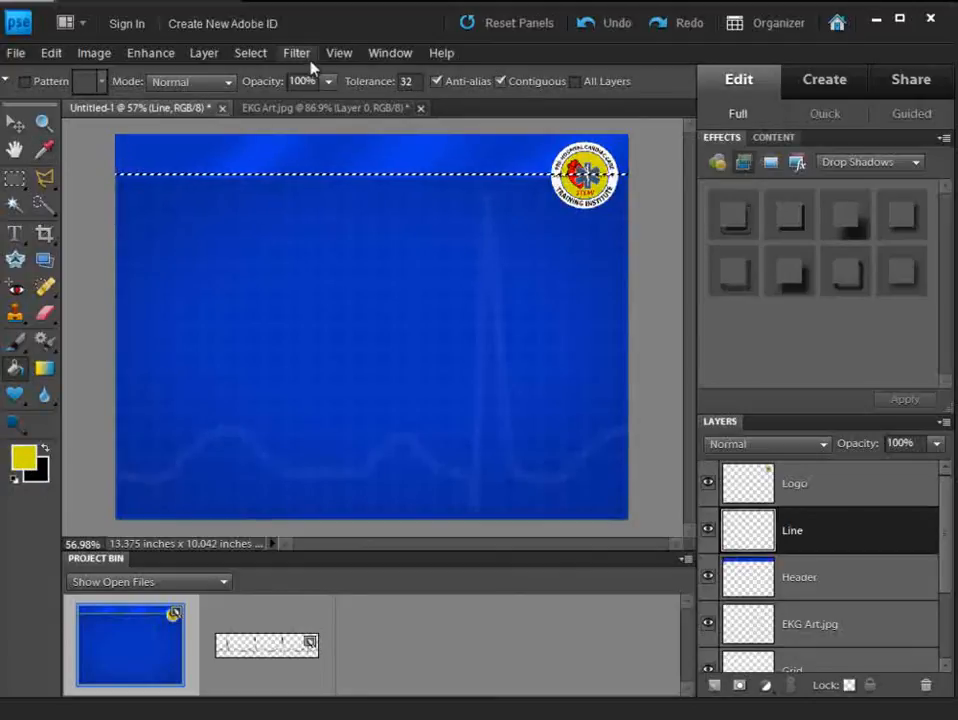
click(250, 55)
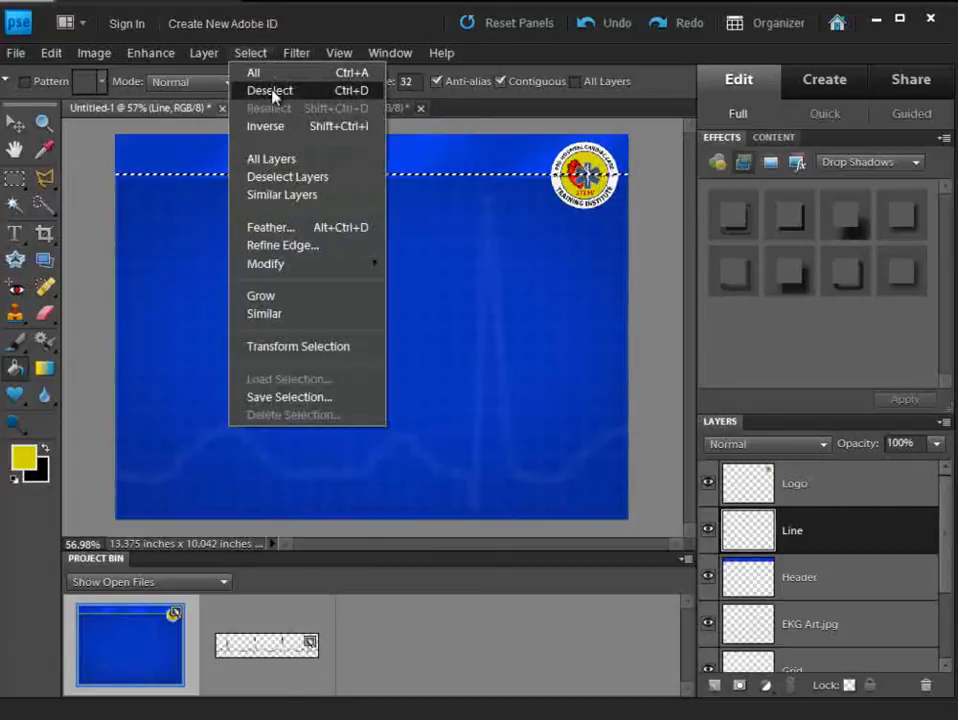
click(270, 90)
Step: Nudge the yellow line down slightly onto the boundary between the header band and the background
click(15, 122)
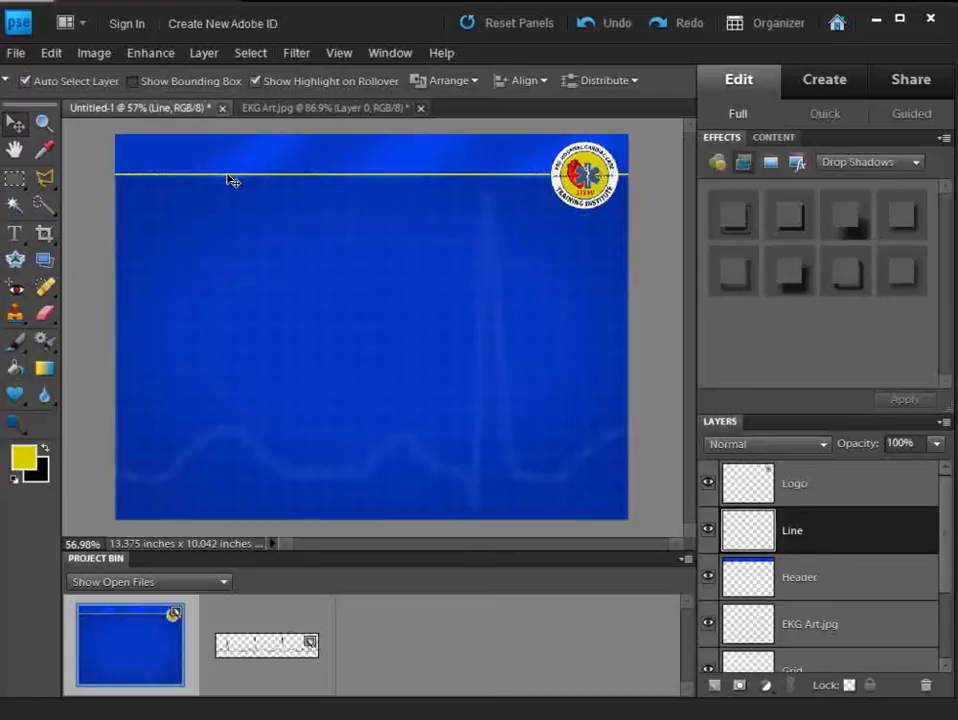
key(Down)
key(Down)
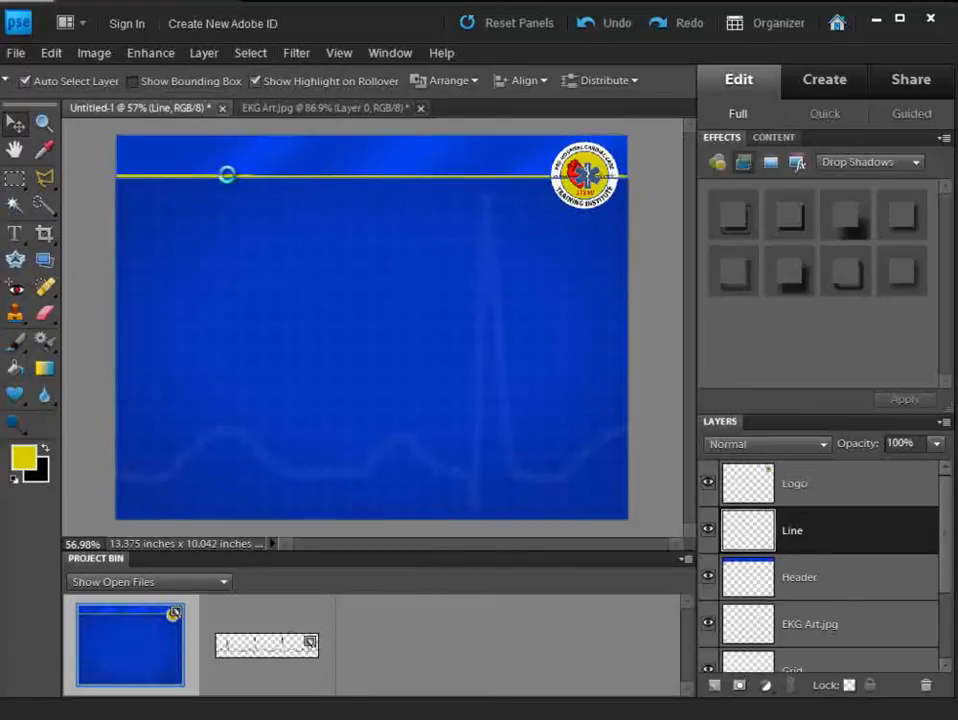
Step: Apply the last preset in the second row of Drop Shadows to the Logo layer
click(669, 232)
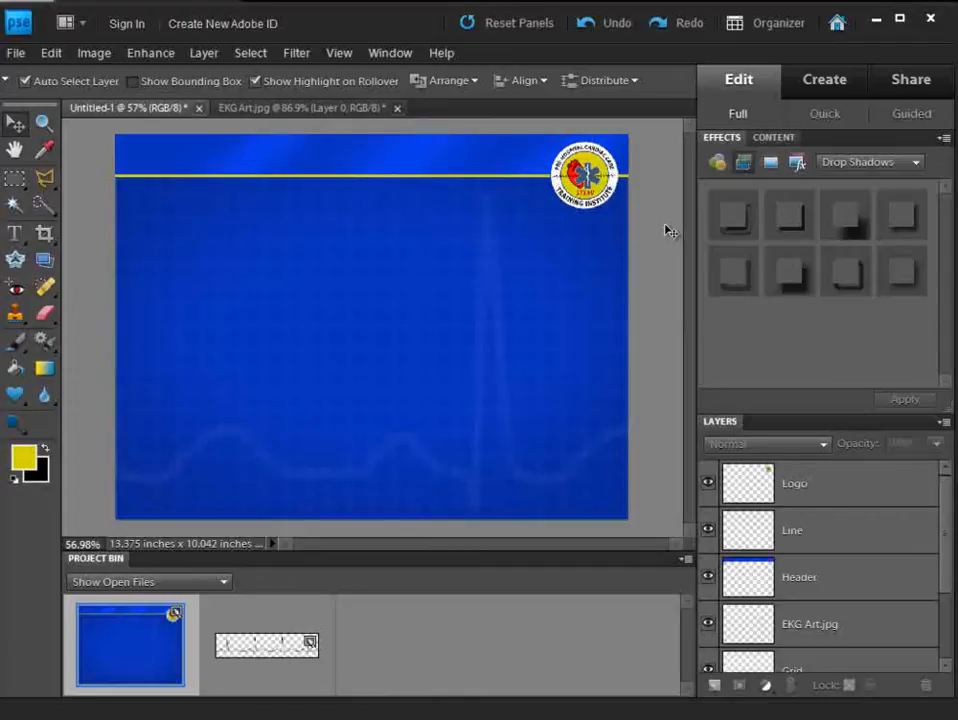
click(597, 197)
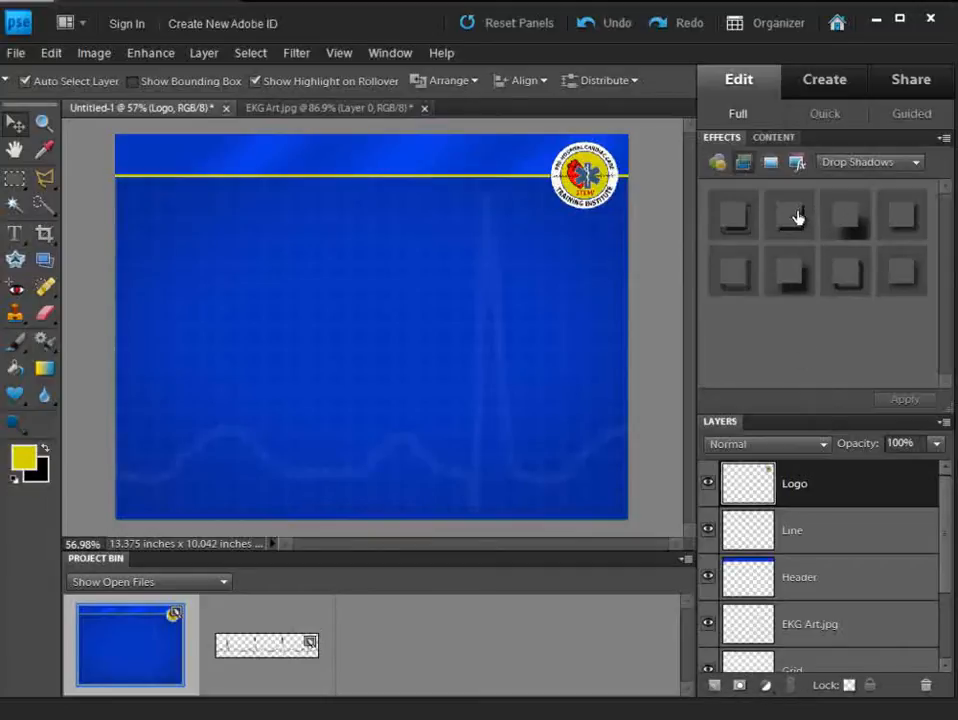
click(900, 271)
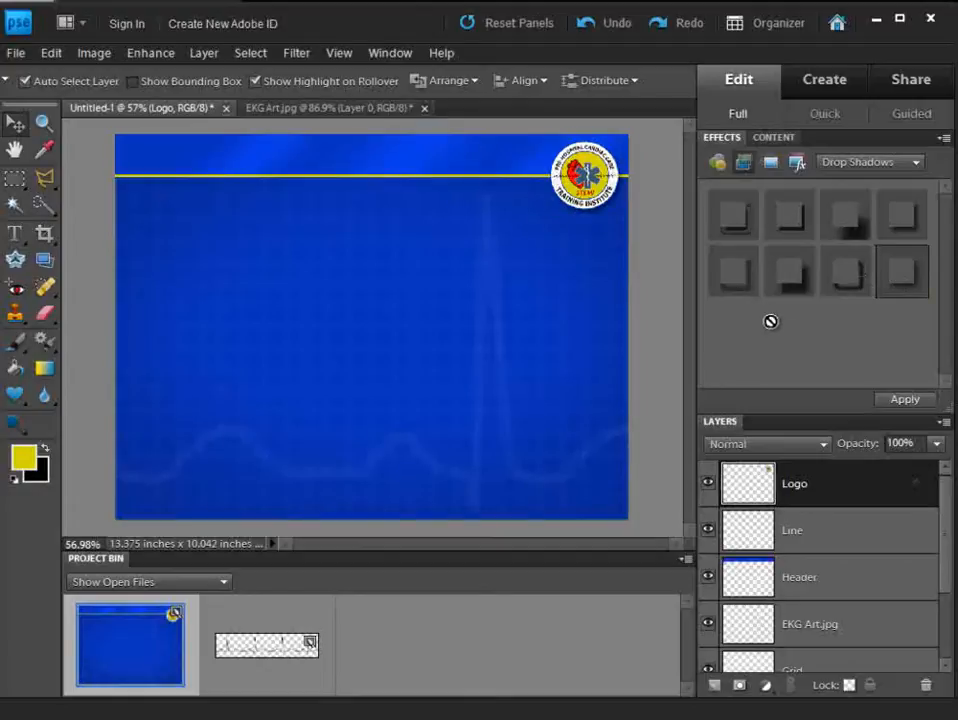
Step: Save a JPEG copy of the slide as Inside_grid in the Medx folder at Maximum quality 12
click(16, 53)
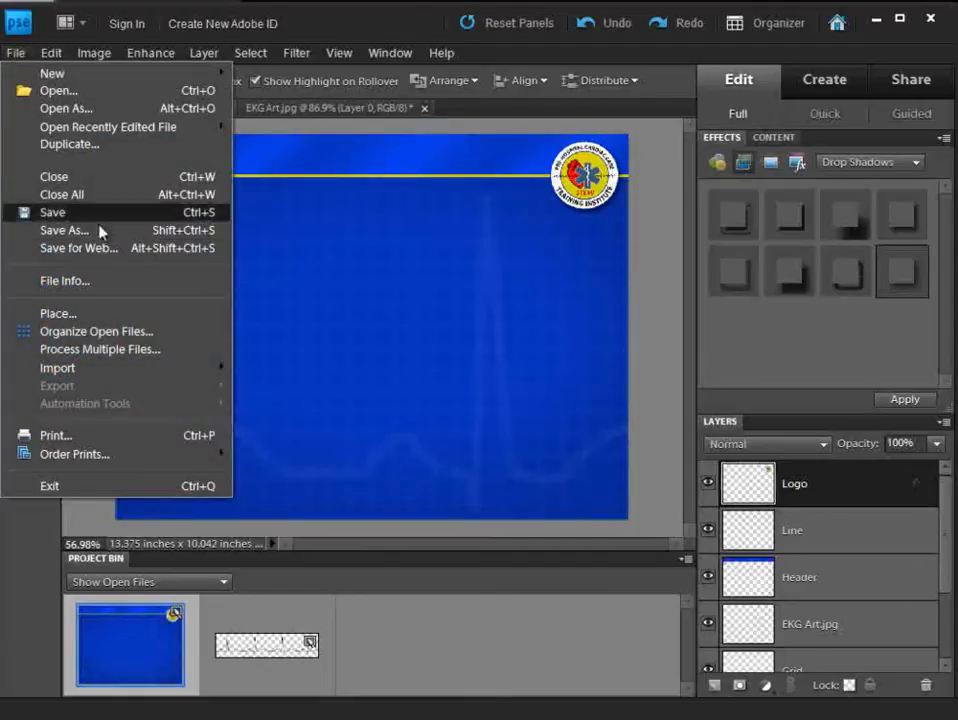
click(64, 231)
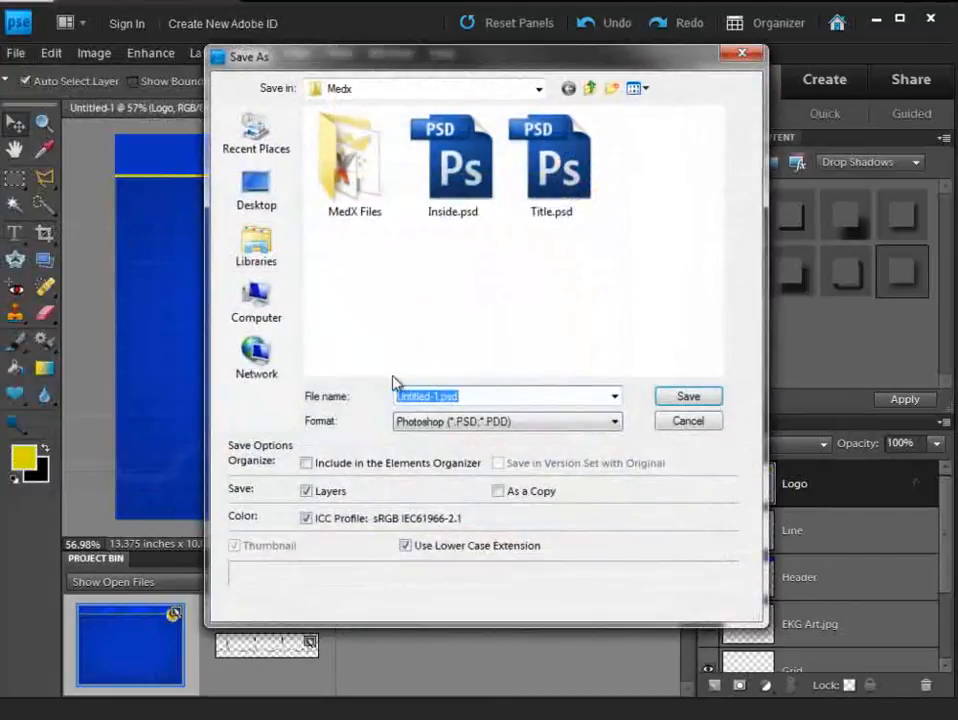
click(490, 421)
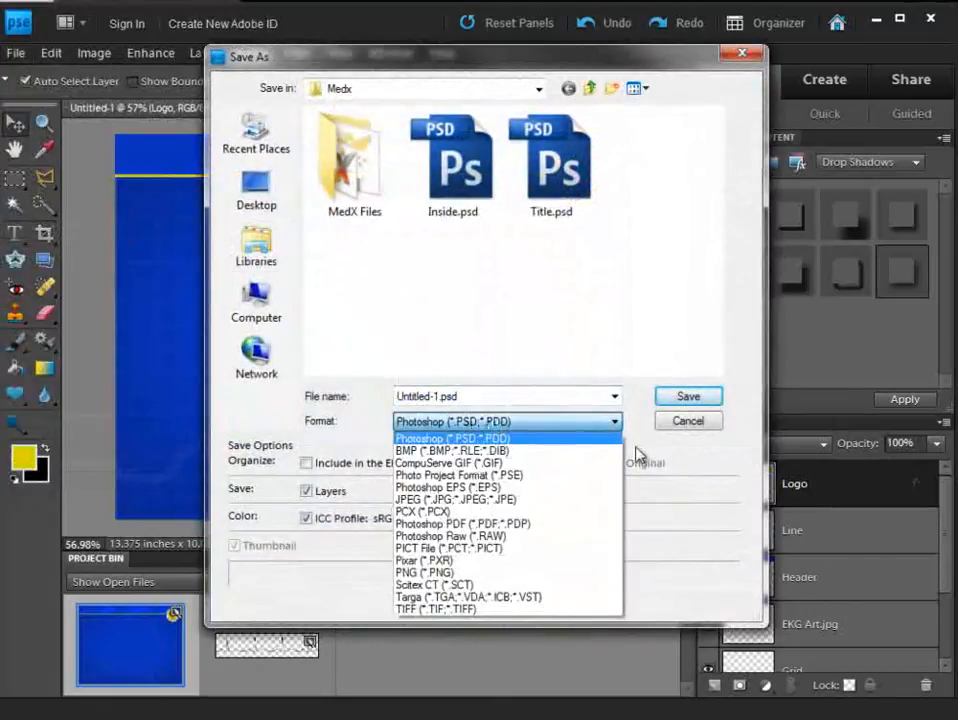
click(460, 499)
double_click(464, 397)
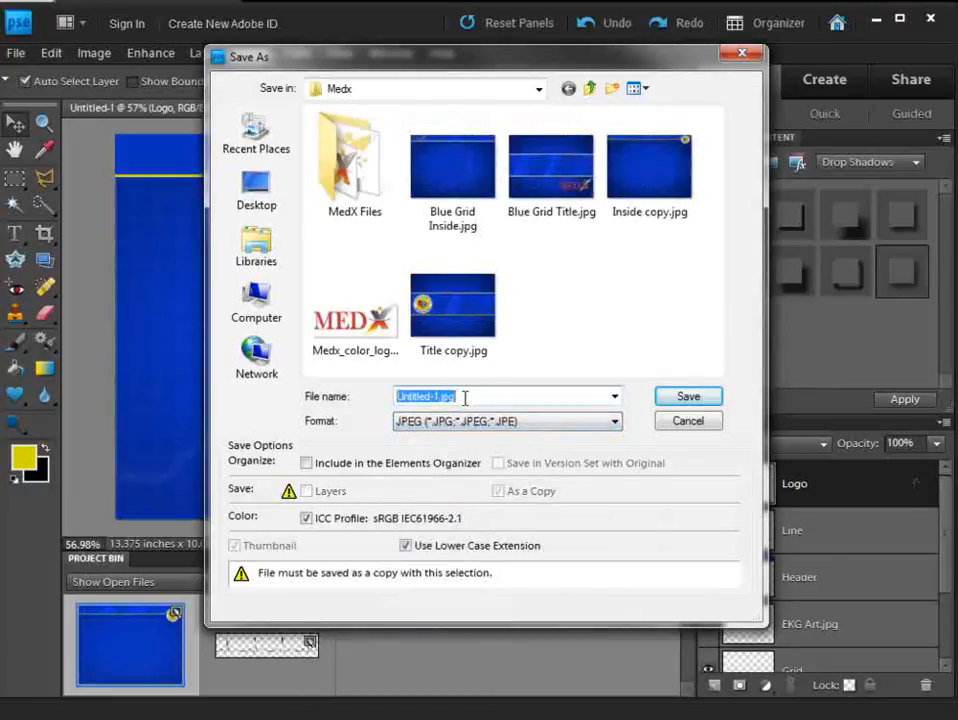
text(Inside_grid)
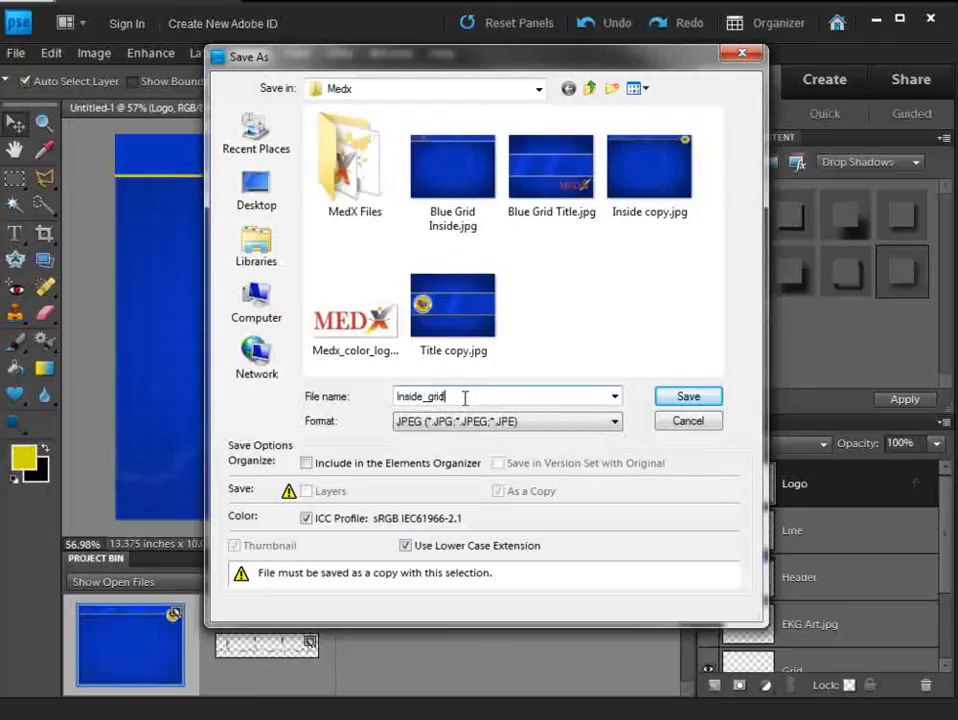
click(678, 397)
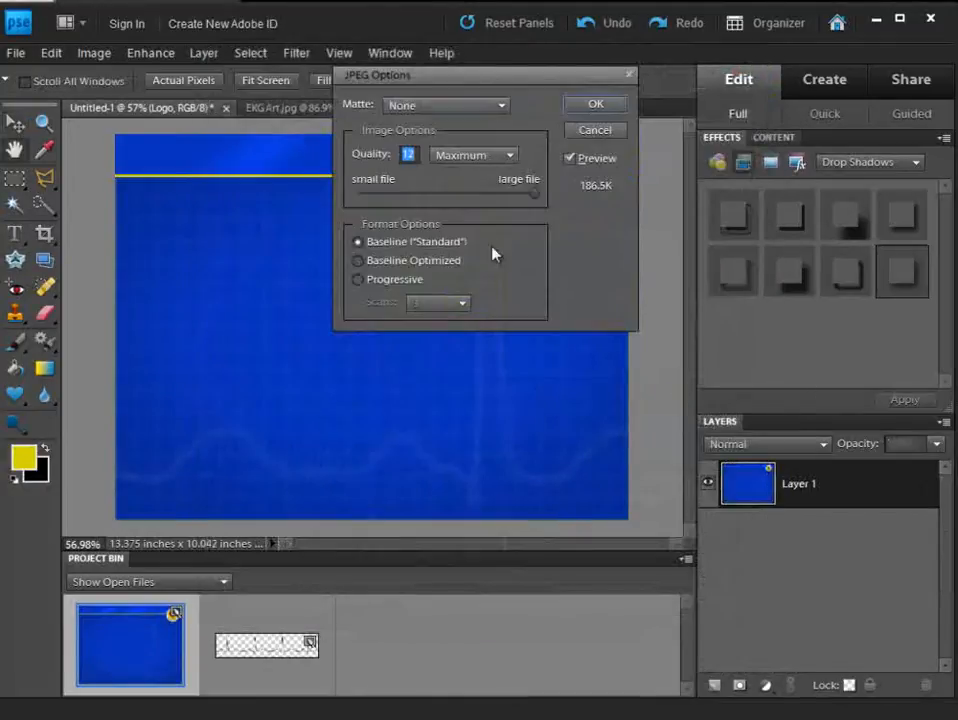
click(570, 104)
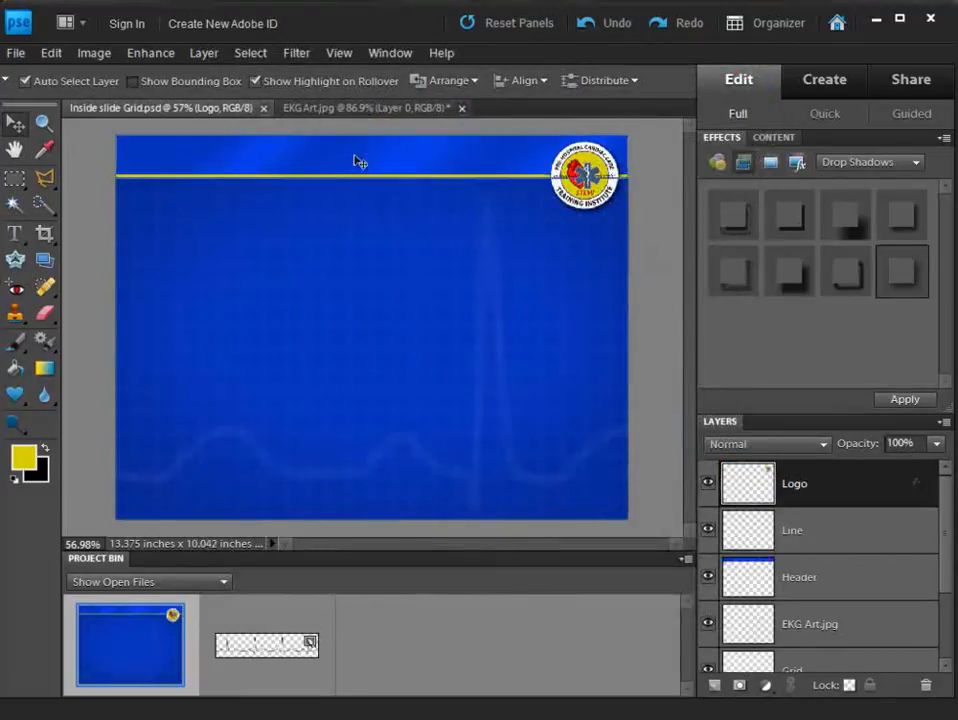
Step: Save the layered document under the new name Title slide Grid.psd in the Medx folder
click(16, 54)
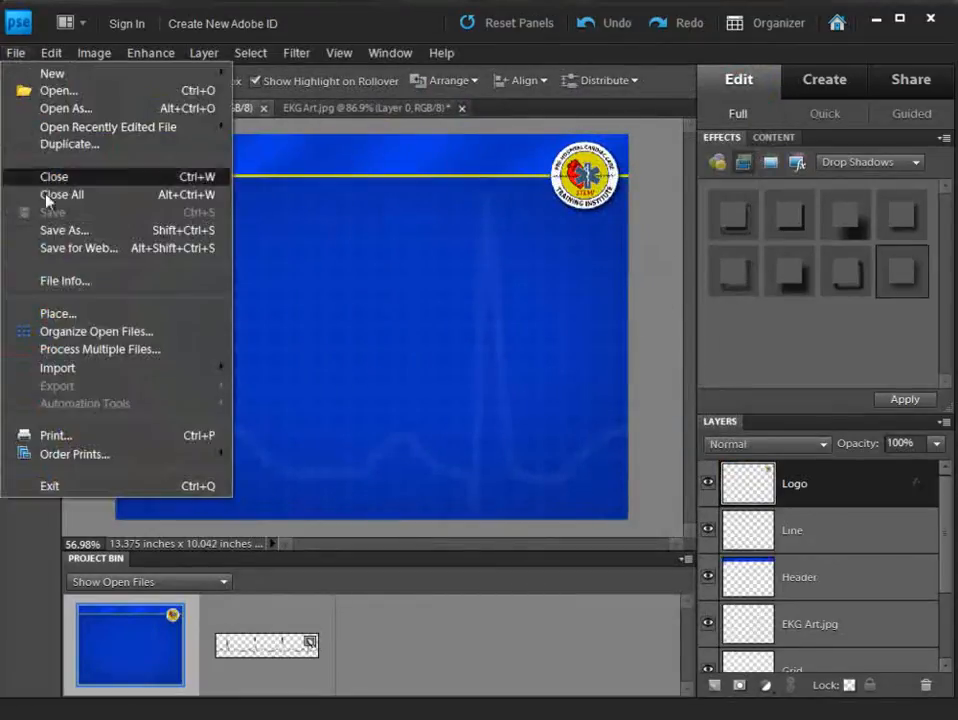
click(62, 230)
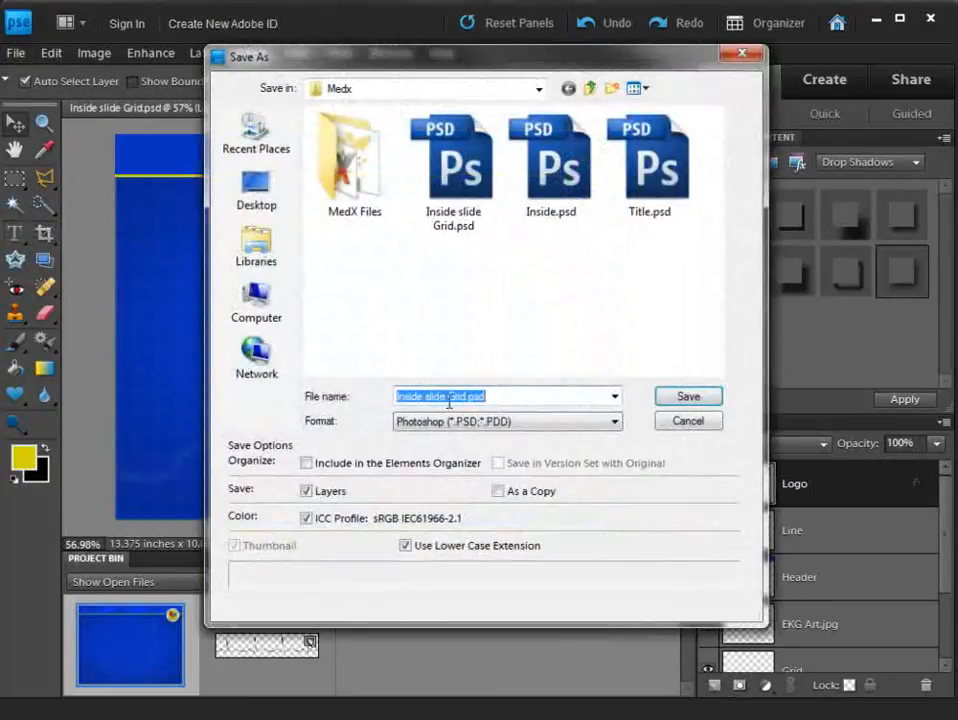
click(435, 395)
mouse_move(421, 396)
mouse_down()
mouse_move(385, 396)
mouse_move(408, 396)
mouse_up()
text(Tu)
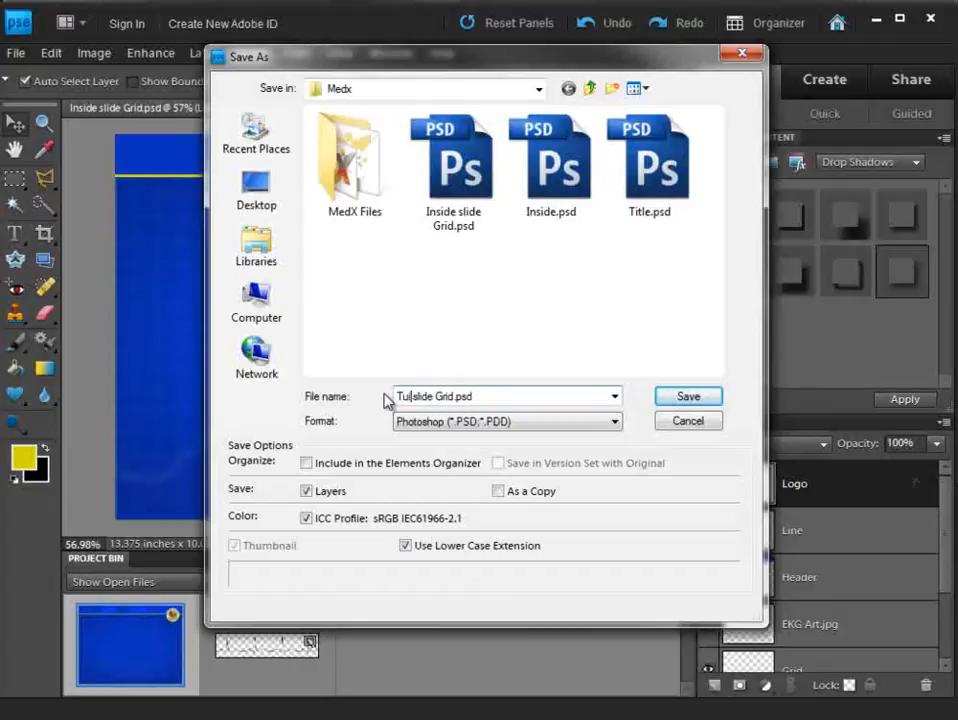
key(BackSpace)
text(ot)
key(BackSpace)
key(BackSpace)
text(itle)
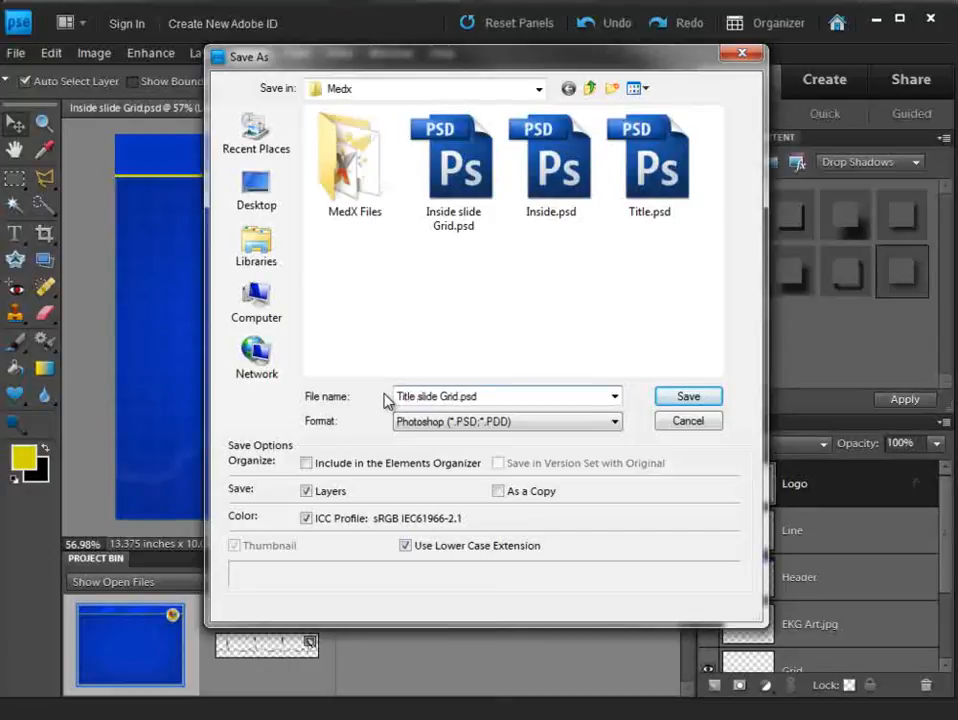
click(684, 397)
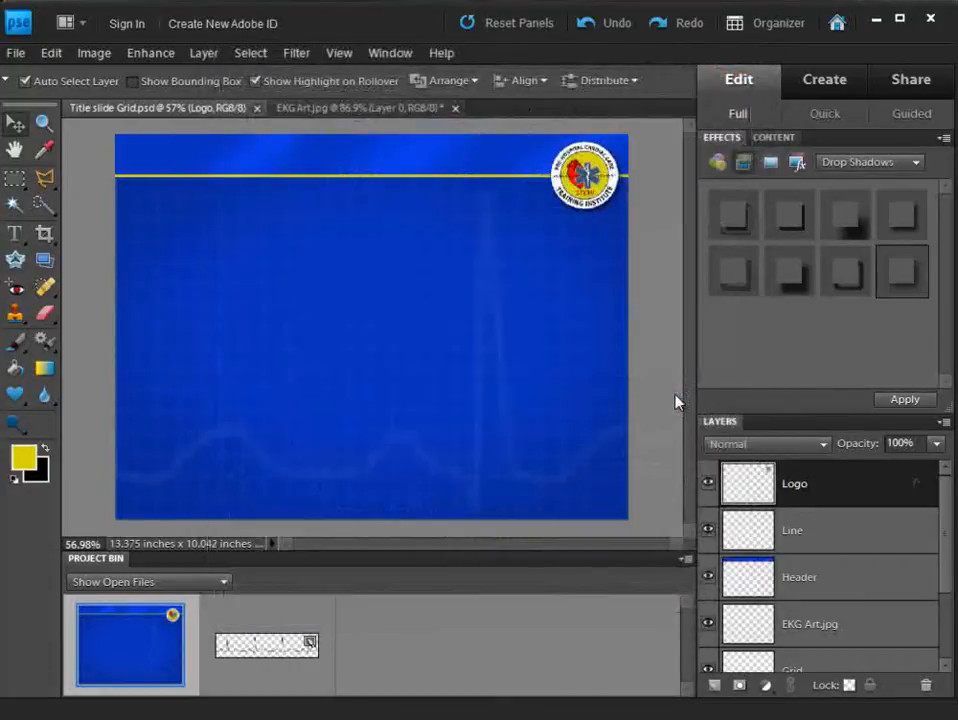
Step: Move the Header and Line layers together from the slide's upper edge down to just below its middle
click(650, 233)
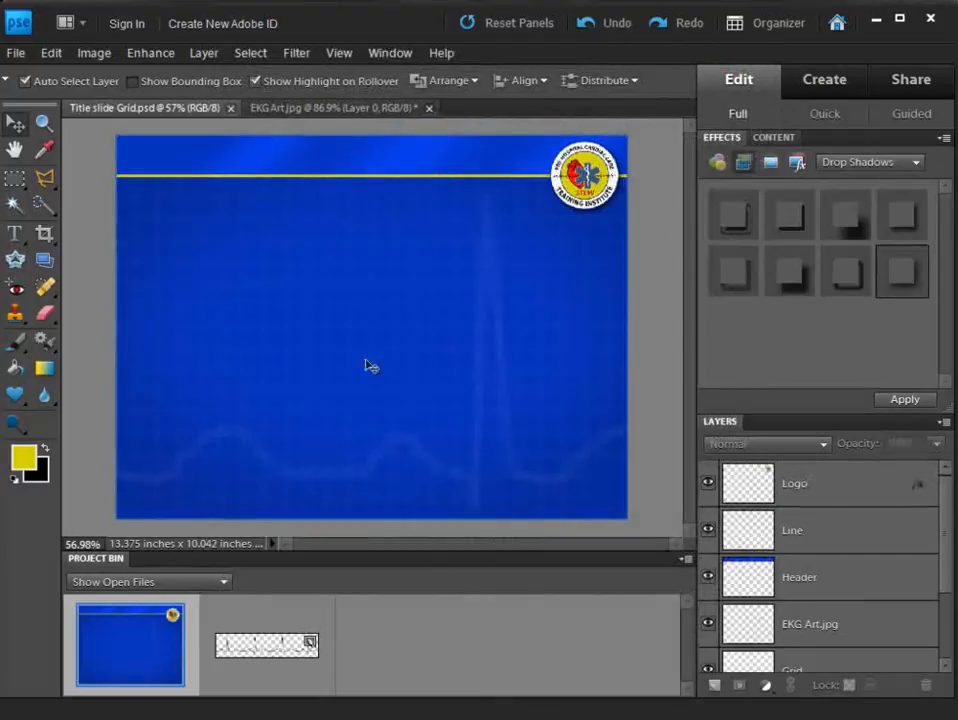
drag(950, 513, 947, 581)
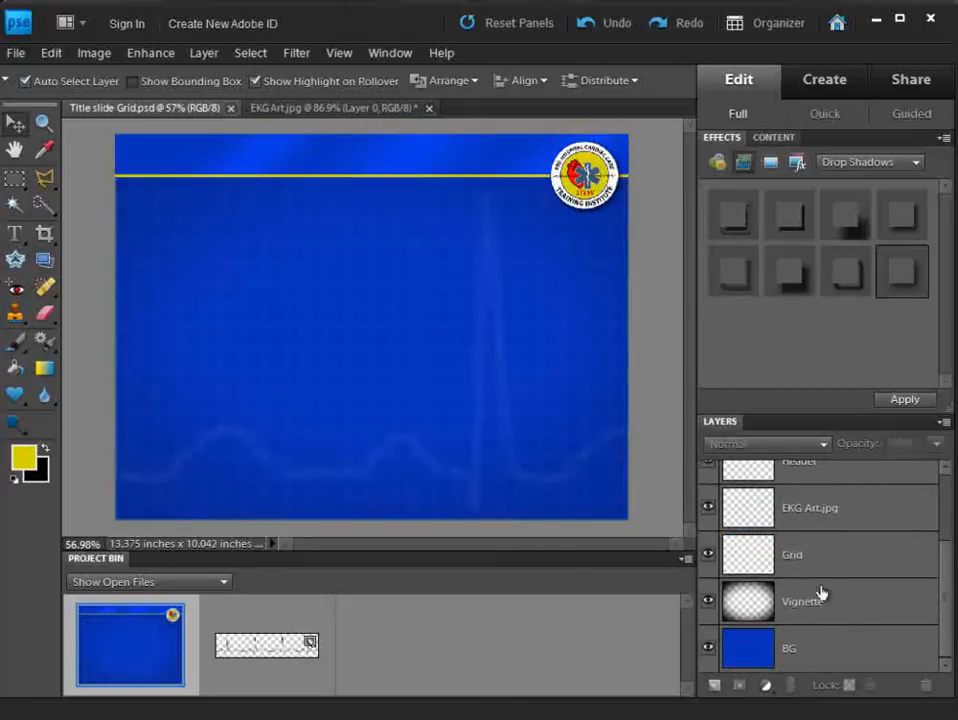
drag(952, 557, 947, 462)
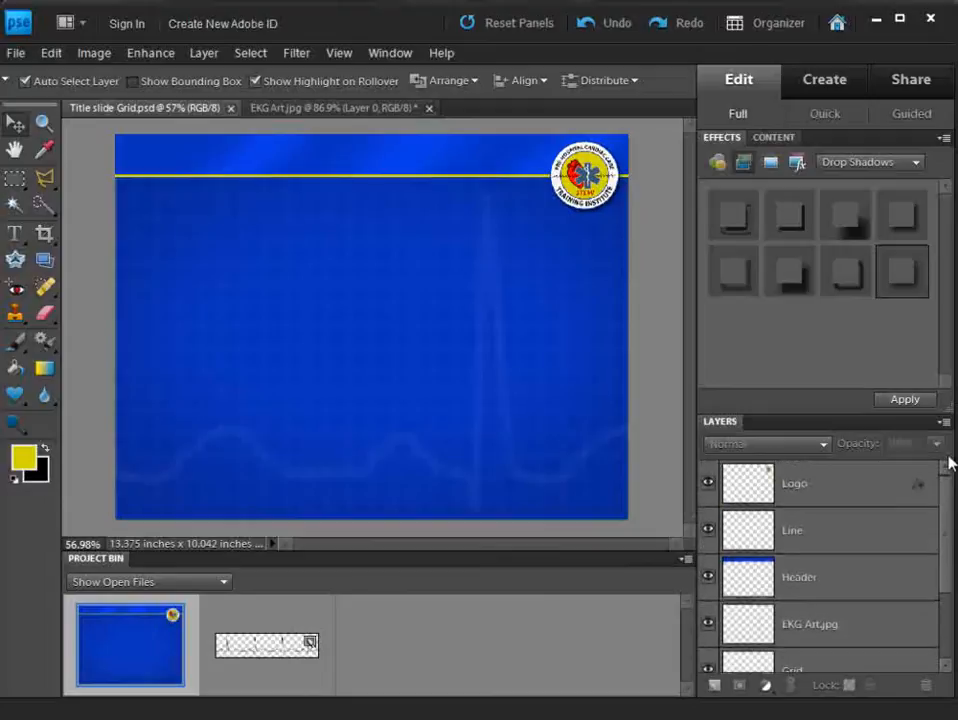
click(819, 574)
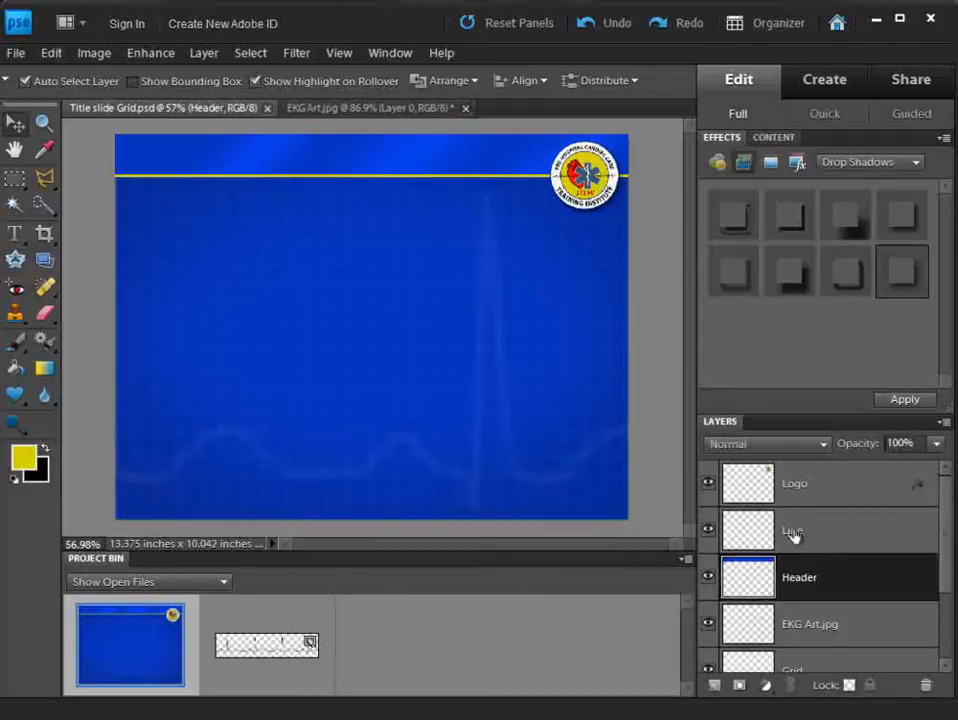
ctrl+click(792, 535)
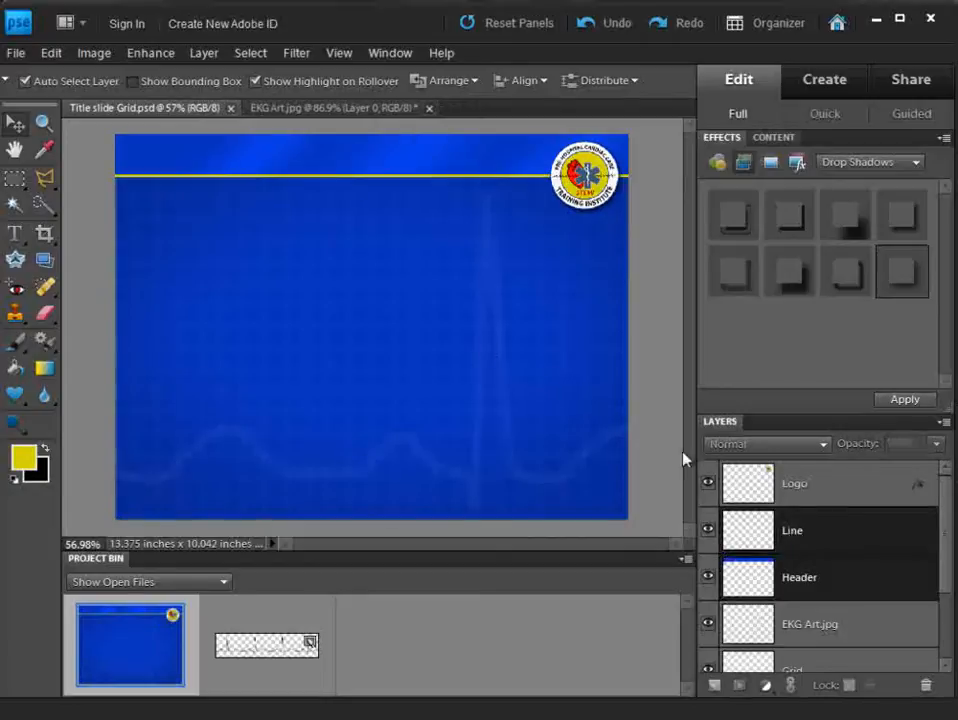
drag(312, 156, 310, 370)
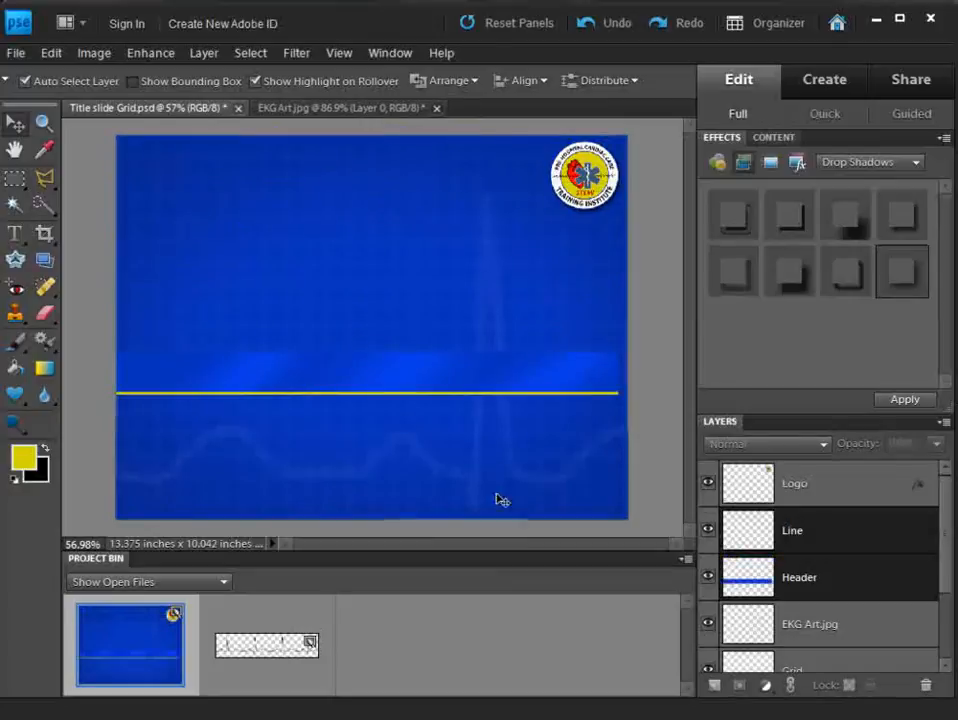
Step: Stretch the Header band upward with Free Transform to about 273% height and align it flush with the slide's side edges
click(803, 575)
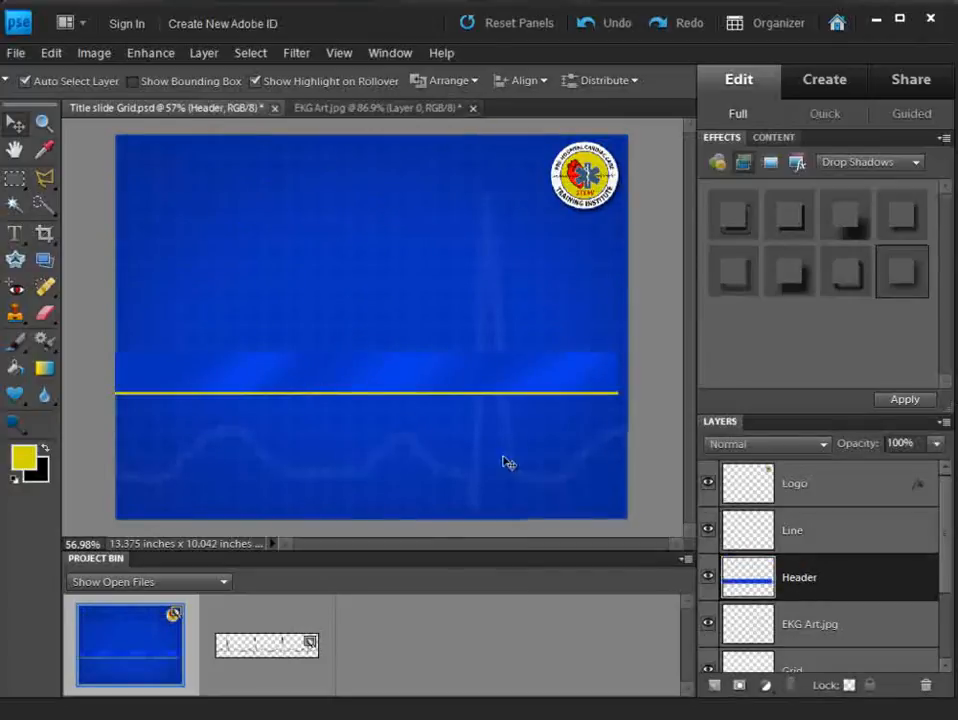
click(105, 53)
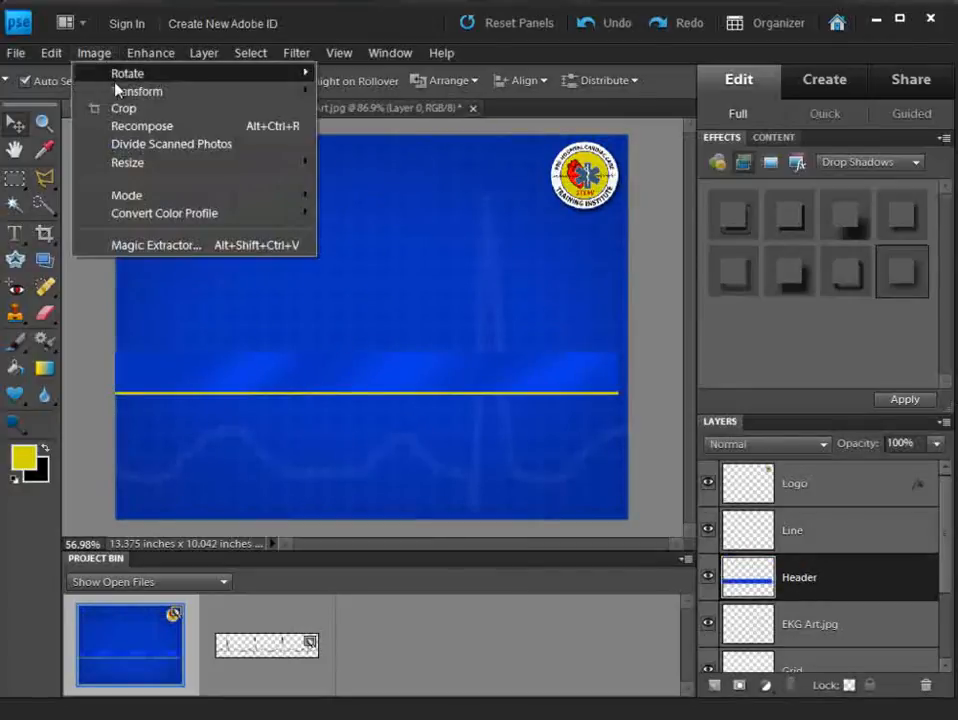
mouse_move(128, 90)
click(393, 91)
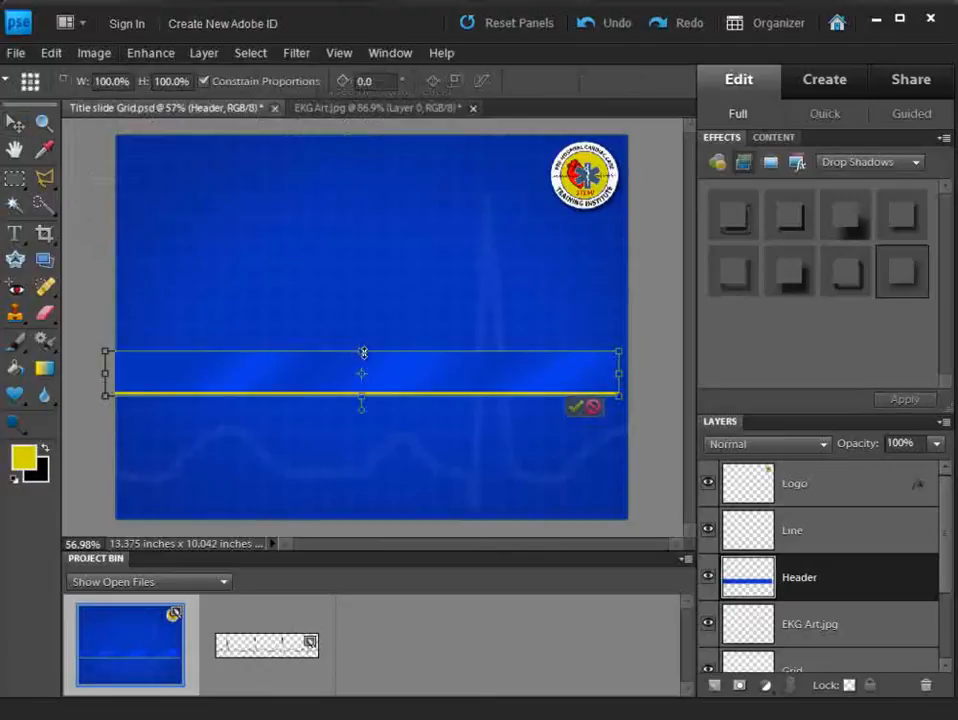
drag(361, 349, 365, 278)
drag(412, 322, 427, 323)
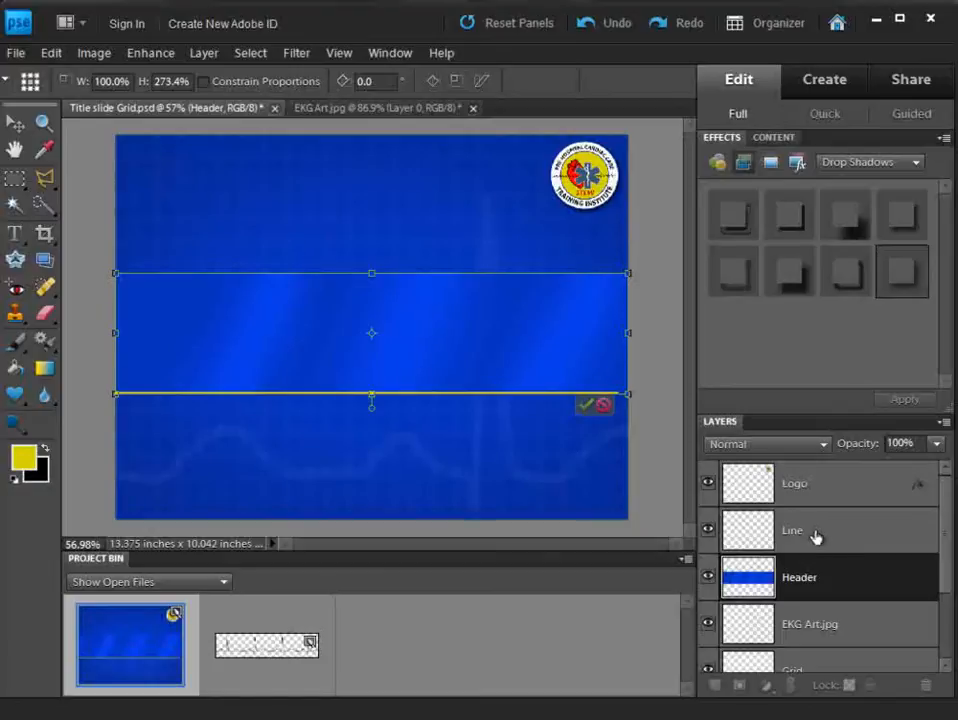
key(Return)
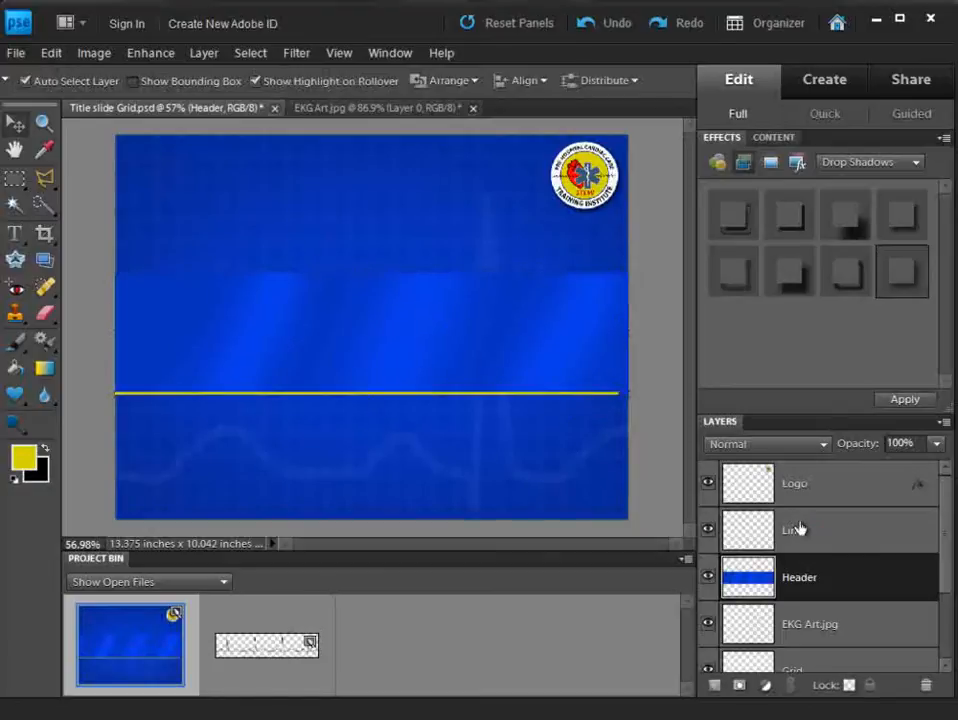
Step: Shift the yellow line on the Line layer sideways so it spans the full width of the slide
click(802, 530)
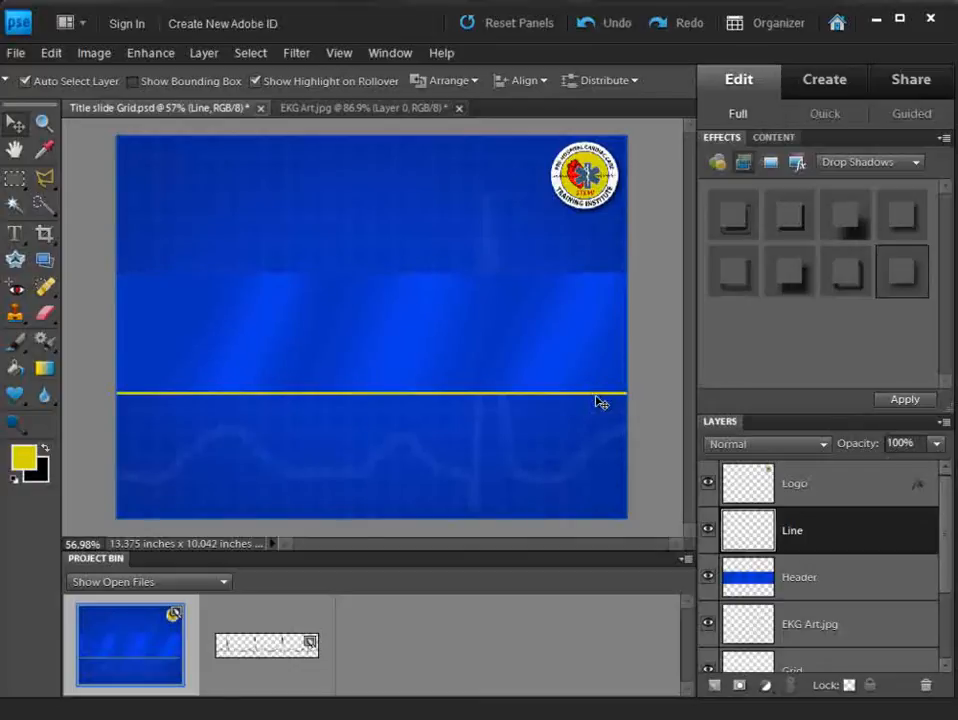
click(489, 400)
drag(953, 612, 949, 530)
click(812, 530)
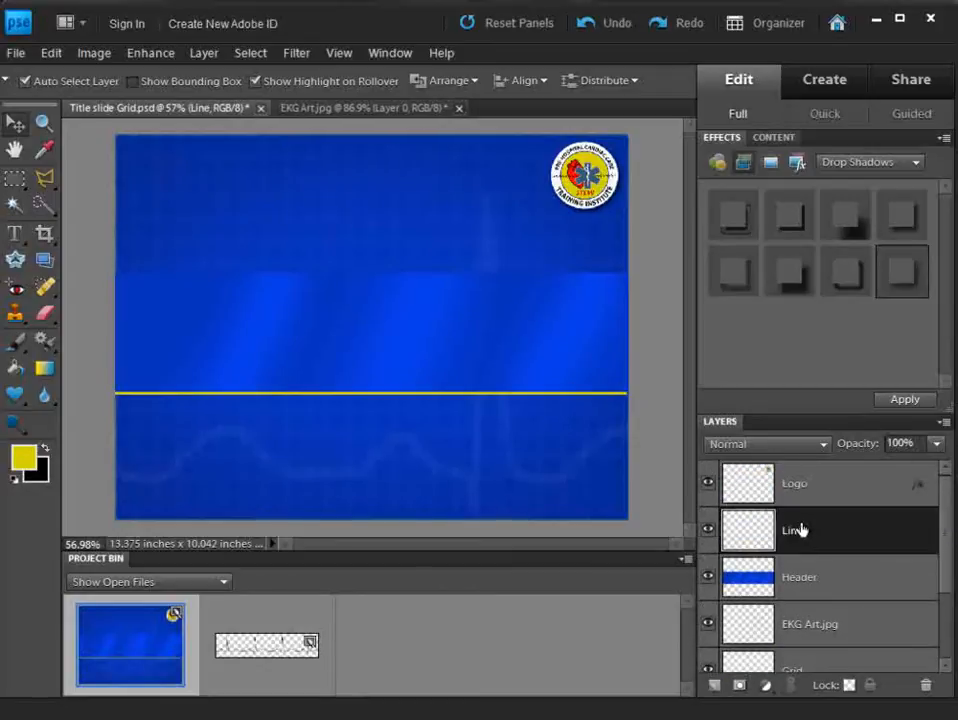
drag(800, 530, 782, 470)
drag(948, 548, 948, 480)
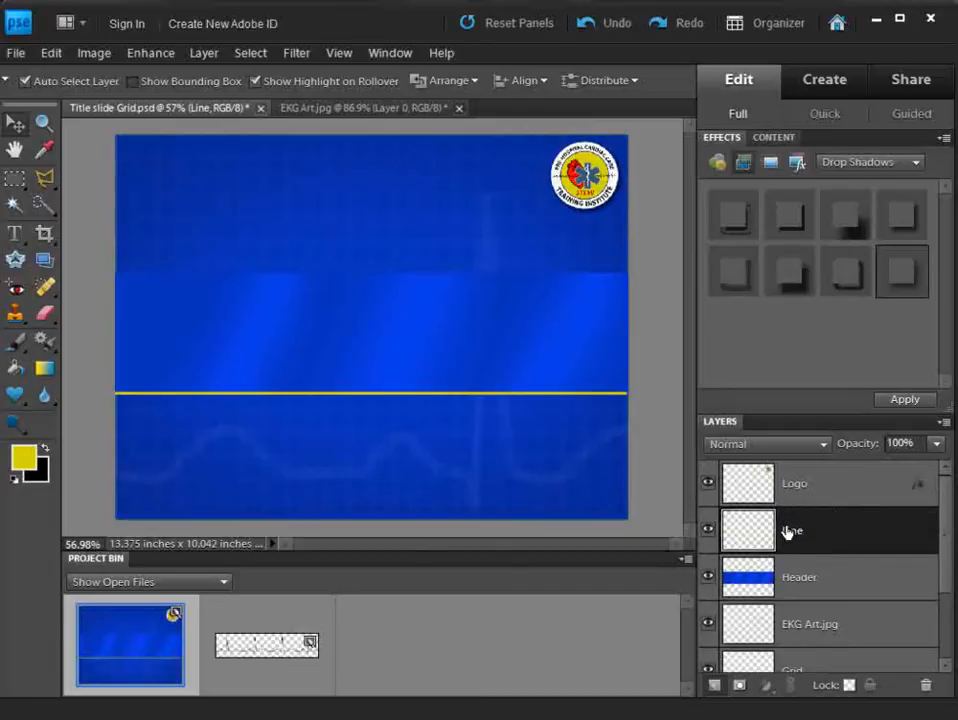
key(ctrl+j)
drag(785, 533, 925, 680)
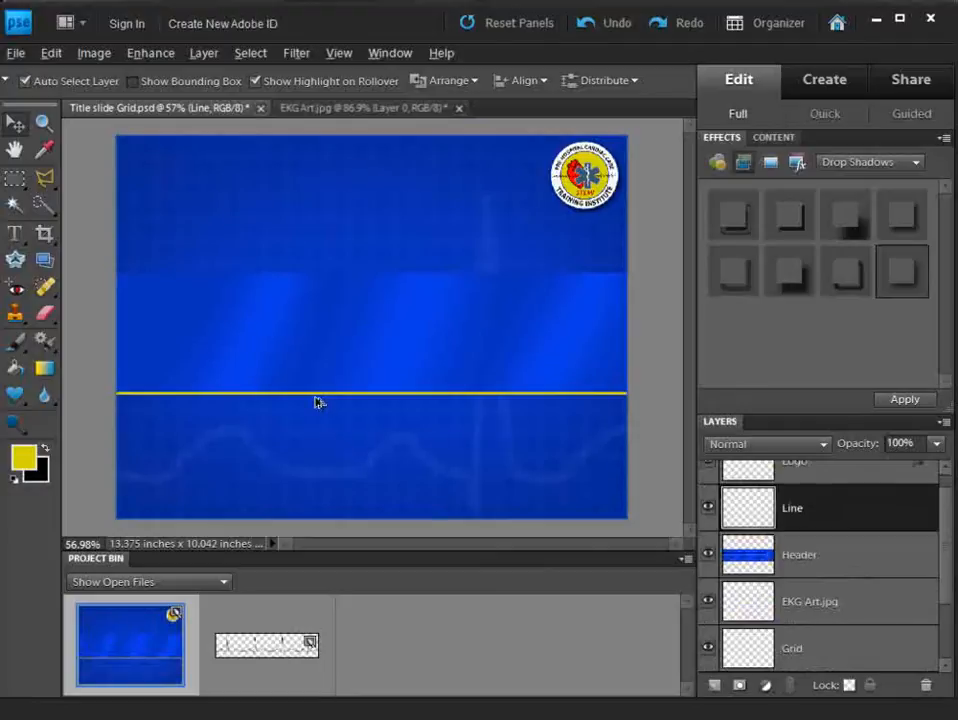
Step: Duplicate the yellow line and place the copy along the upper edge of the header band
key(ctrl+j)
drag(318, 402, 337, 285)
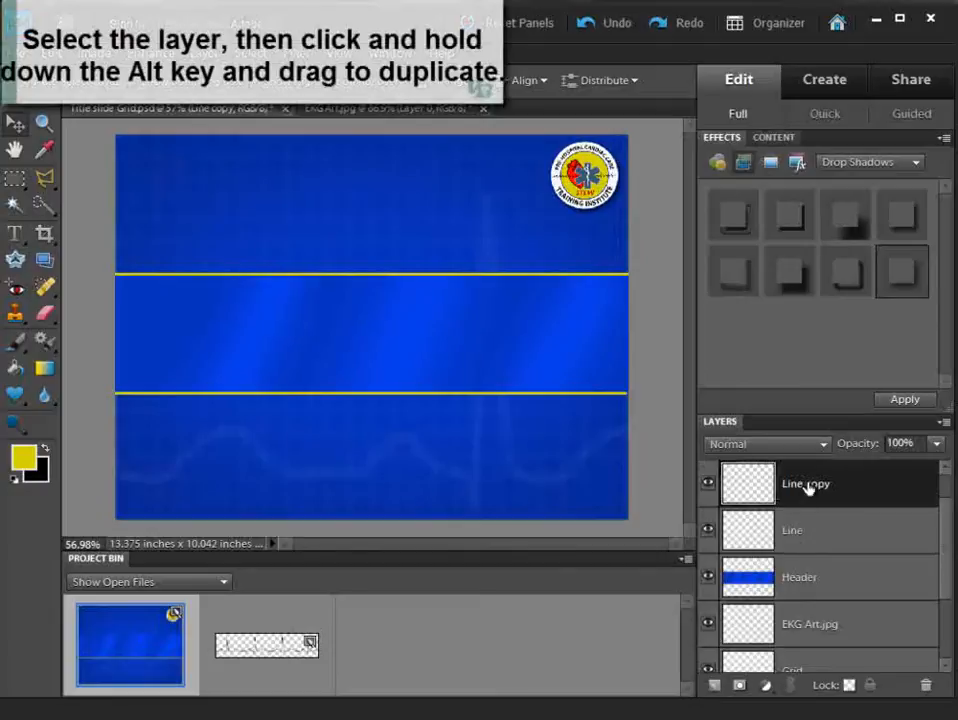
Step: Move the existing logo onto the left end of the band and enlarge it with Free Transform
click(590, 178)
drag(592, 177, 182, 335)
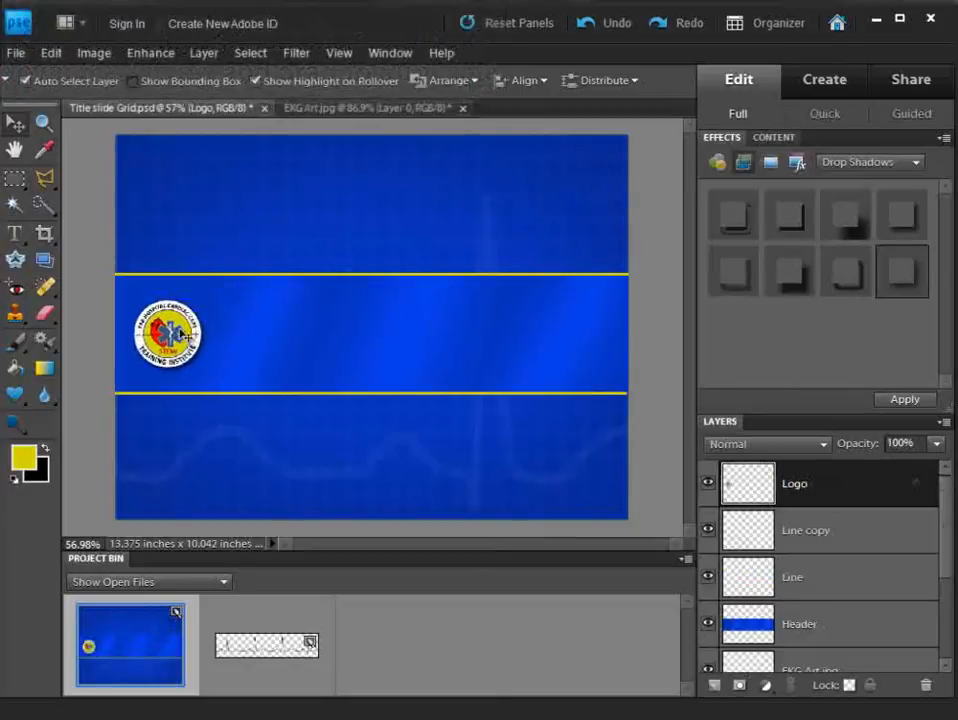
click(95, 52)
mouse_move(112, 93)
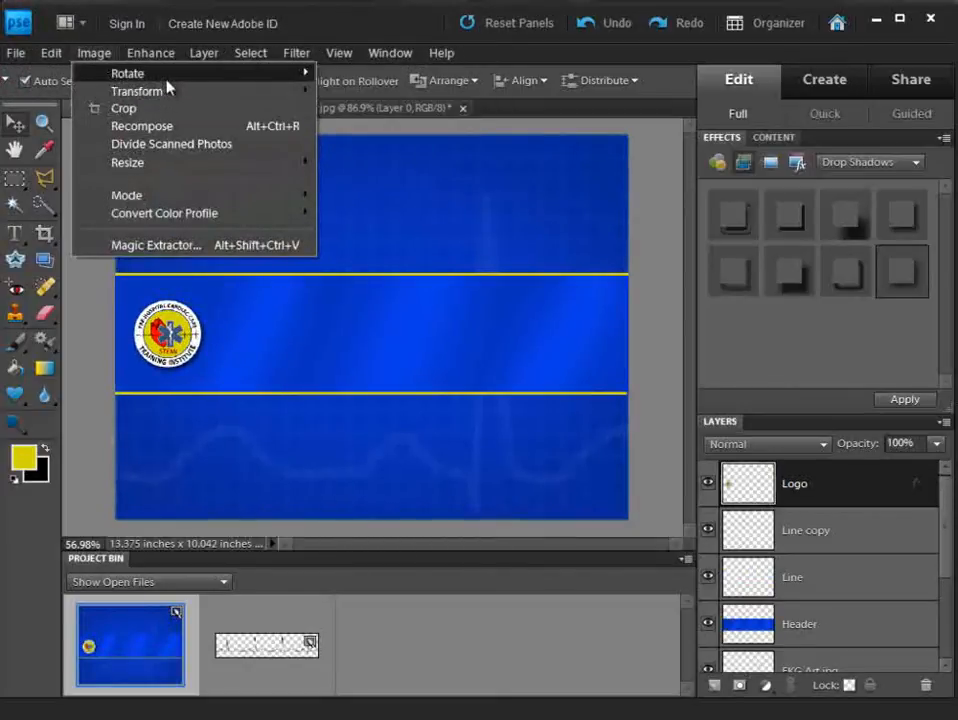
mouse_move(173, 93)
click(360, 92)
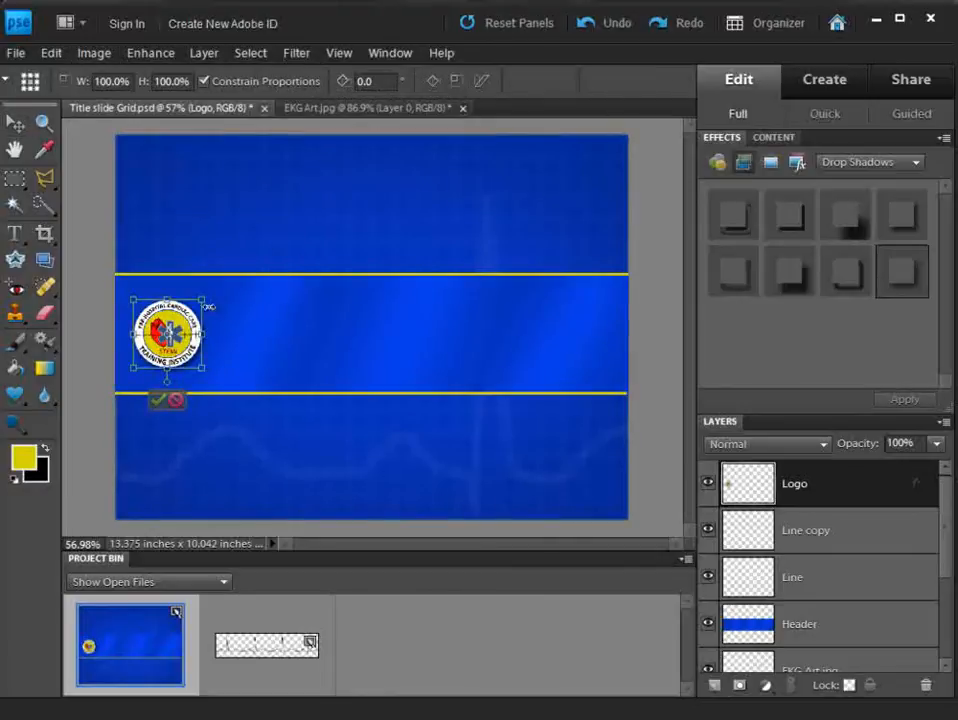
drag(206, 300, 243, 297)
key(Return)
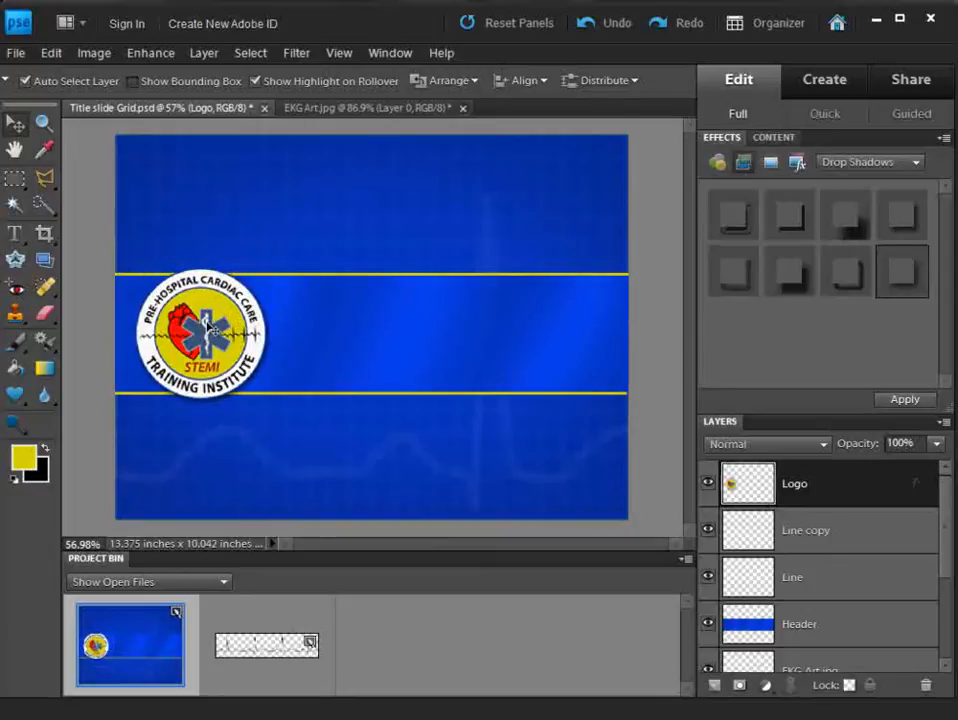
Step: Delete the Logo layer and bring in a fresh full-size copy from Stemi Logo.png, closing that file without changes
drag(800, 483, 925, 685)
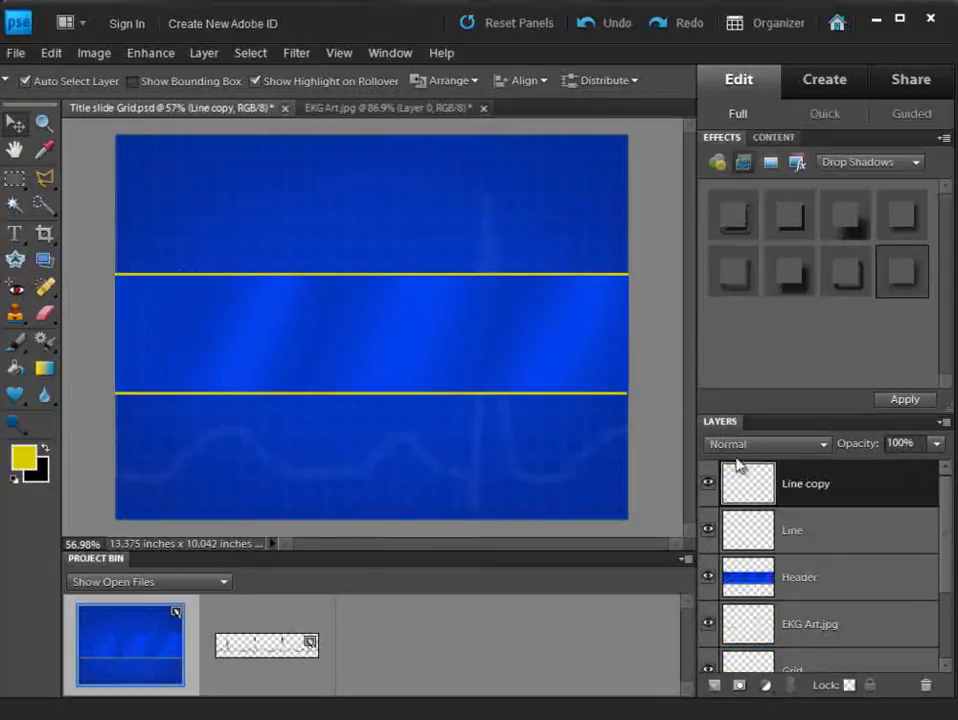
click(16, 53)
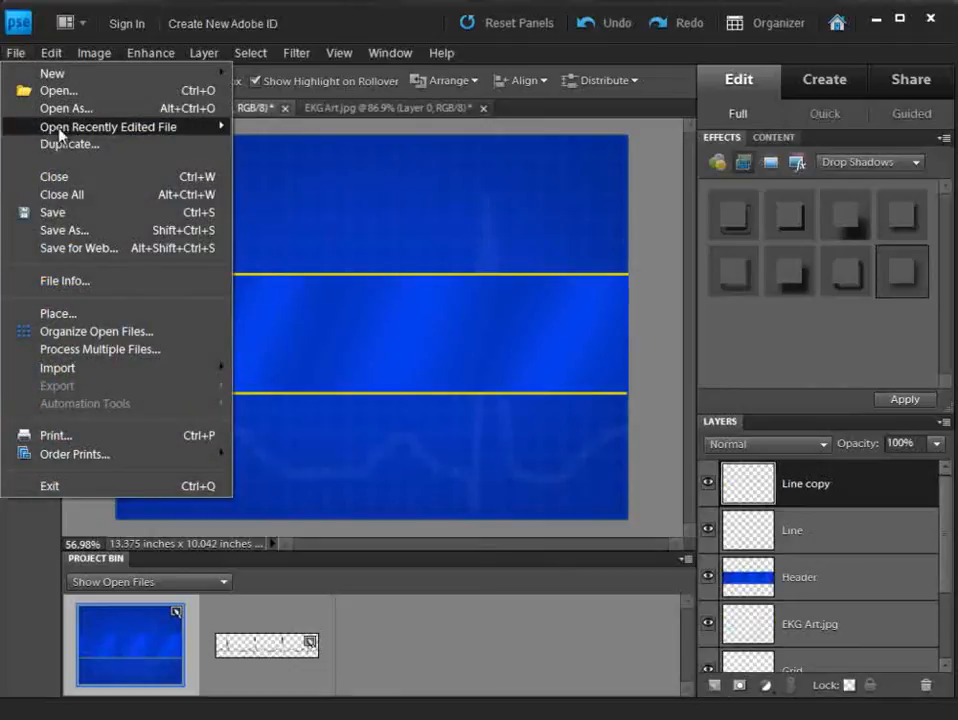
mouse_move(60, 127)
click(302, 162)
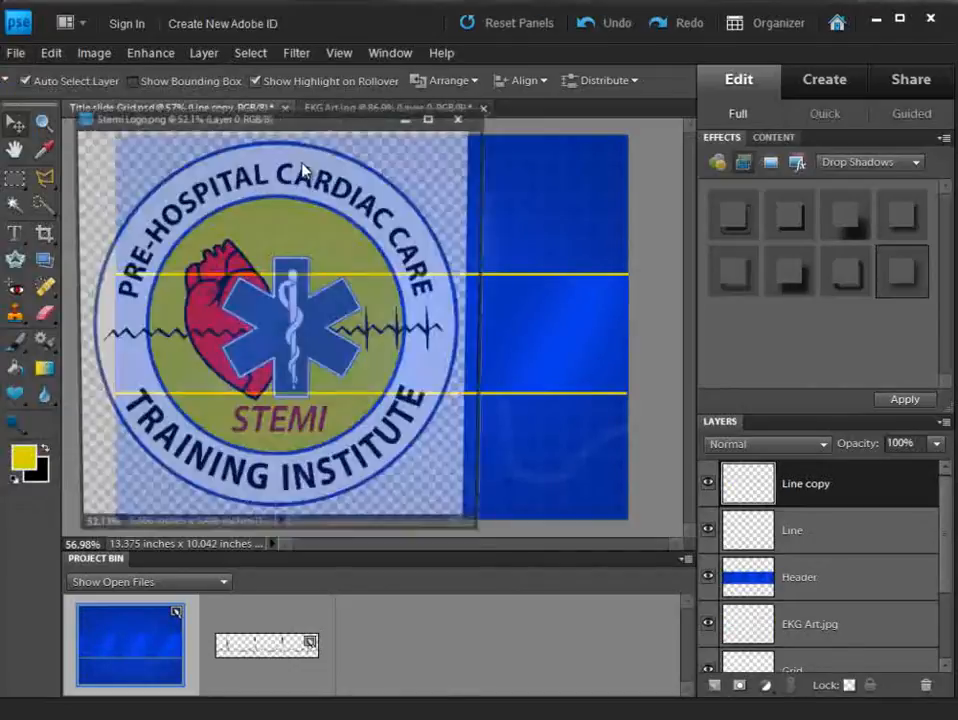
drag(330, 123, 650, 264)
drag(550, 378, 278, 374)
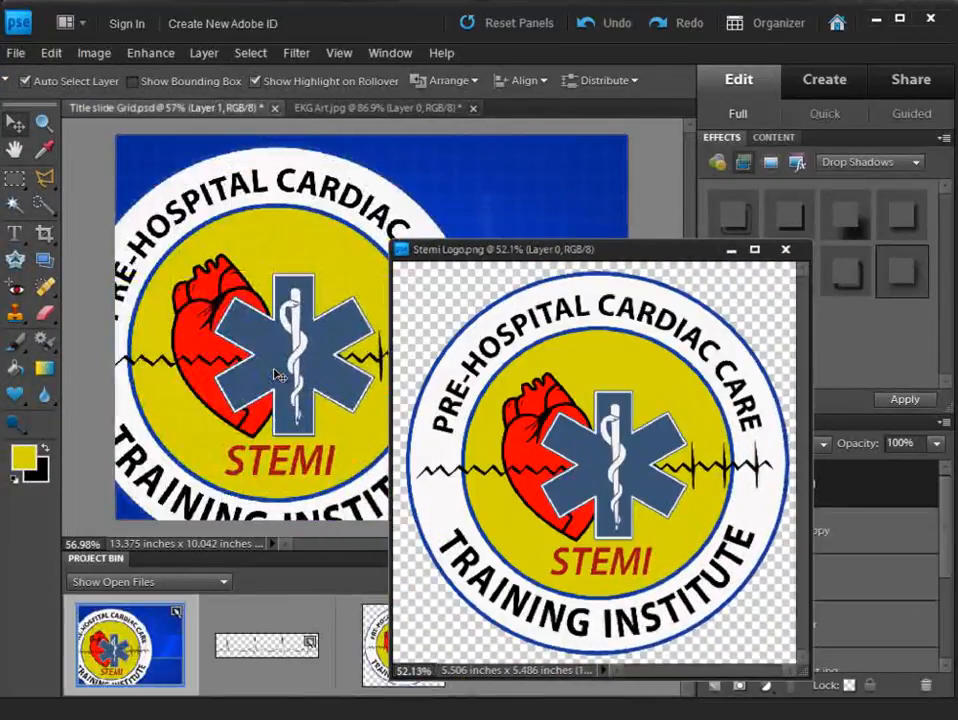
click(785, 249)
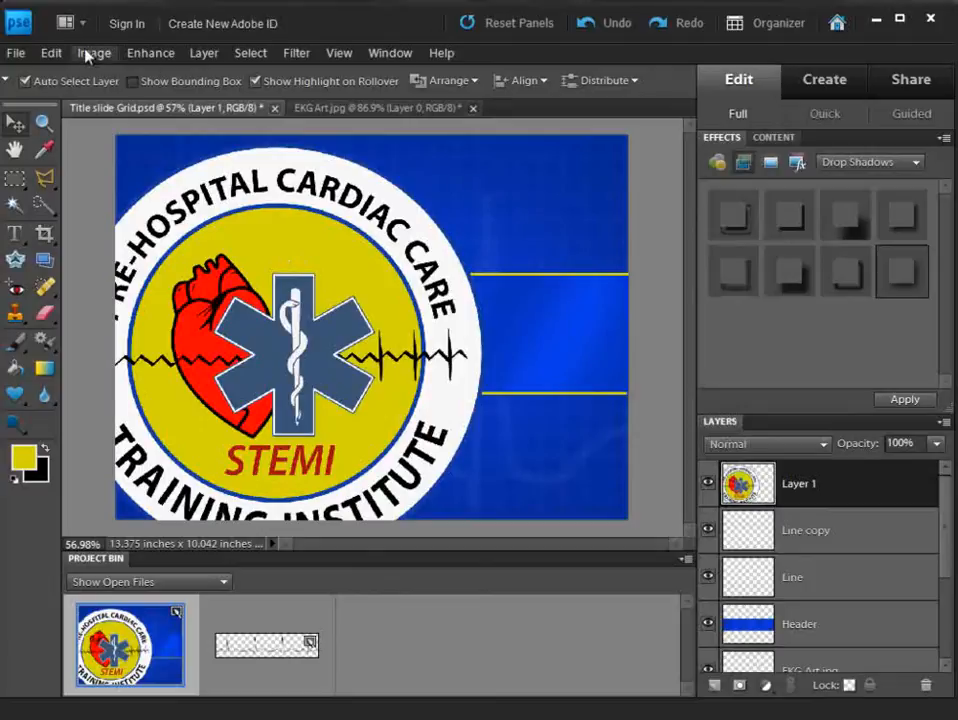
Step: Scale the new logo down to fit between the yellow lines at the band's left end and apply the Outline drop shadow
click(88, 53)
mouse_move(121, 93)
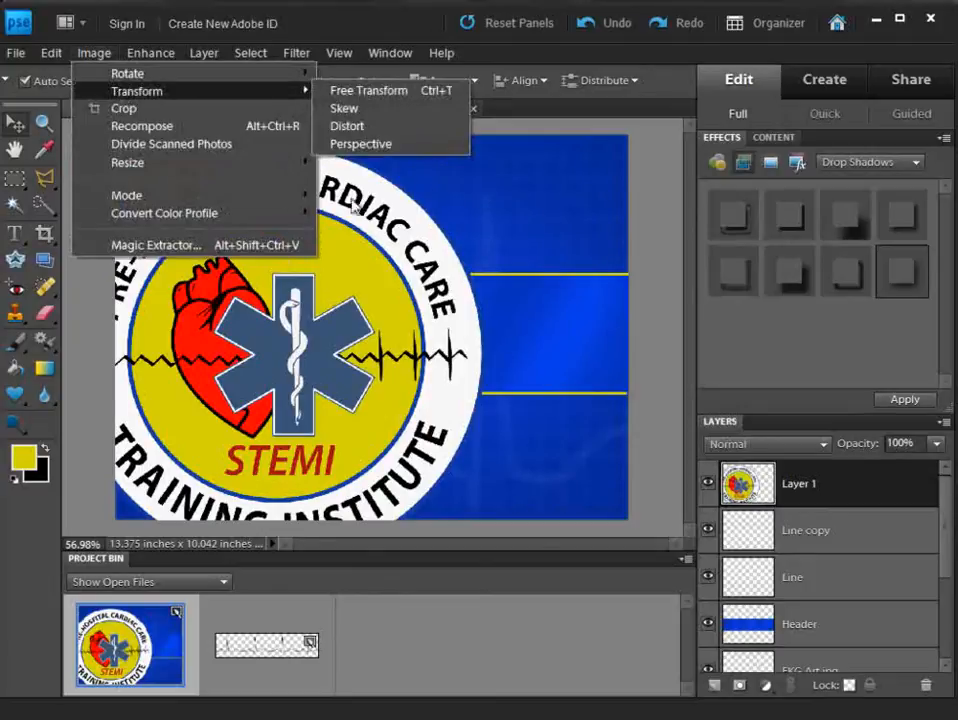
click(365, 92)
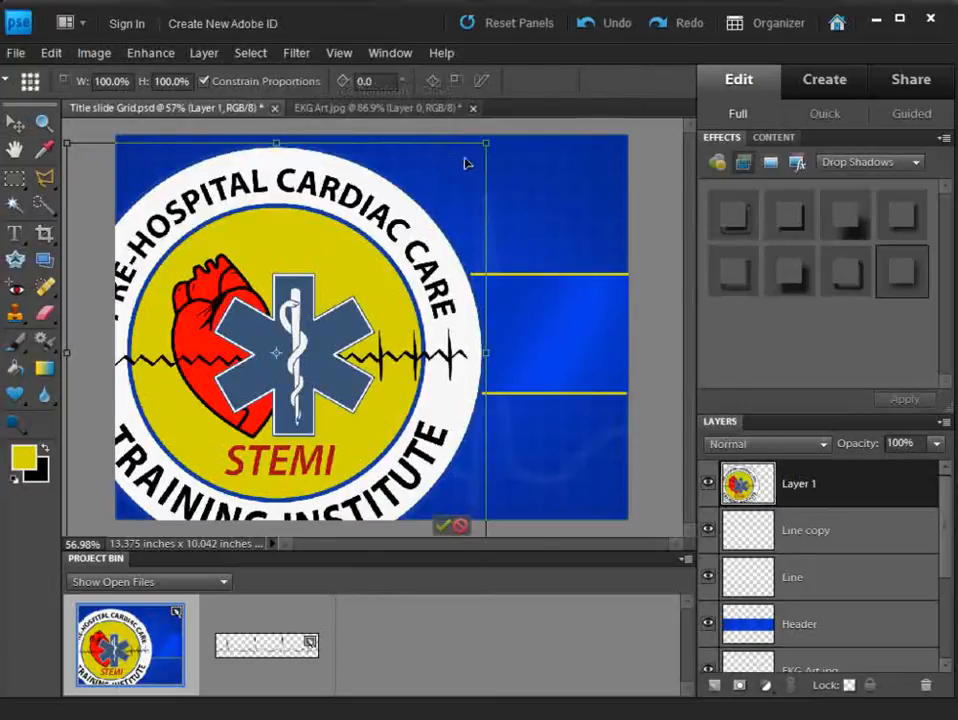
drag(484, 143, 249, 378)
drag(193, 409, 250, 314)
drag(210, 352, 224, 312)
drag(258, 272, 240, 298)
drag(212, 354, 214, 343)
key(Return)
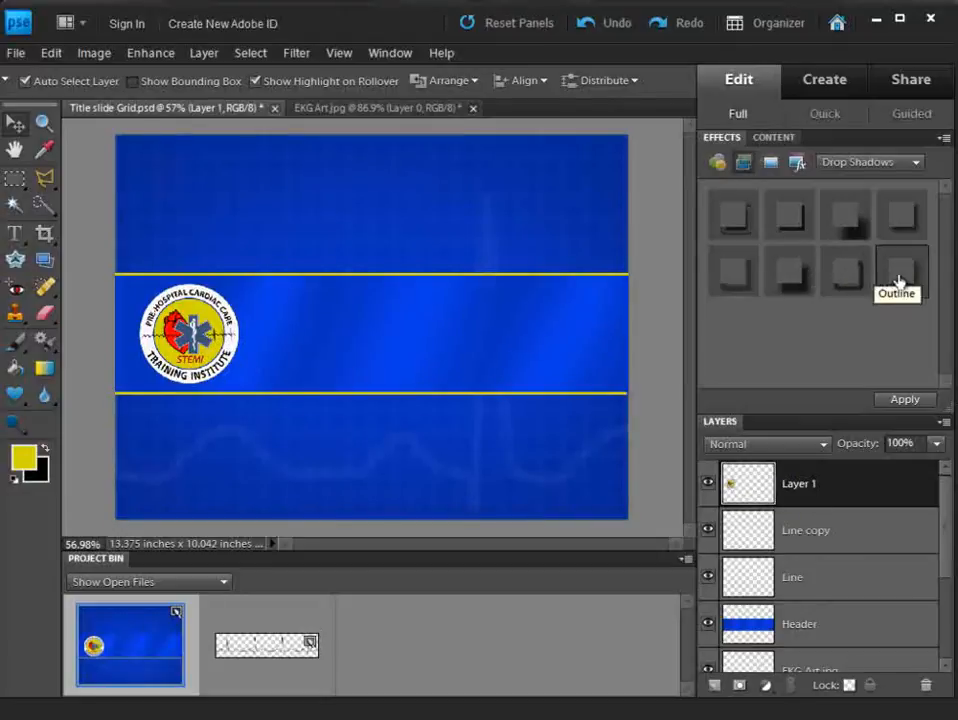
drag(902, 267, 176, 367)
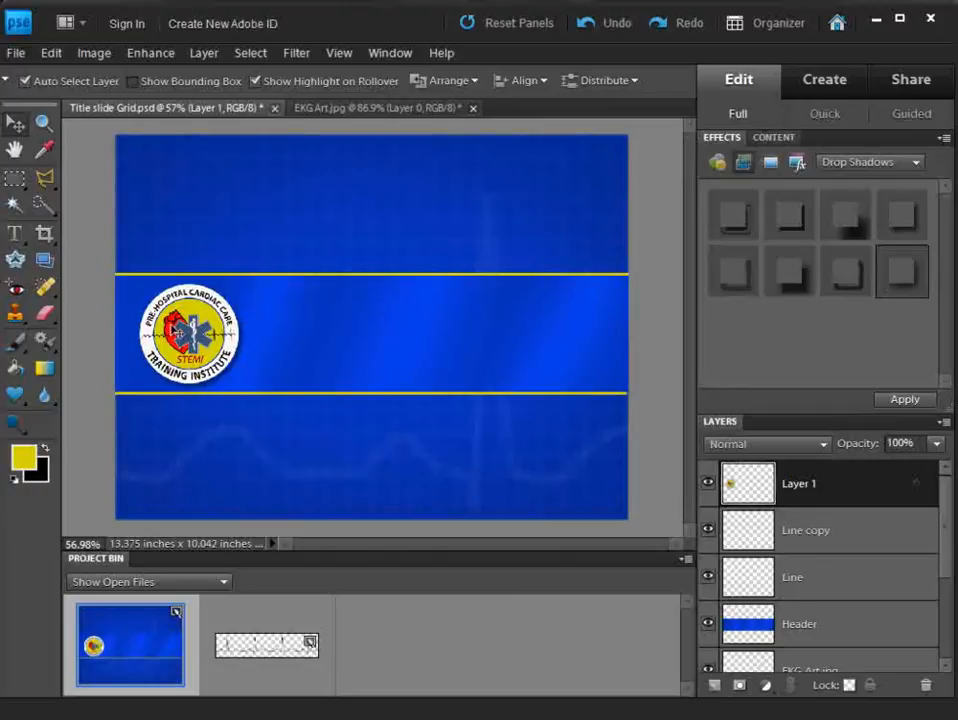
Step: Add a new layer named Glow directly below the logo's layer and rename the logo's layer Logo
click(722, 690)
drag(815, 485, 806, 556)
text(Glow)
key(Return)
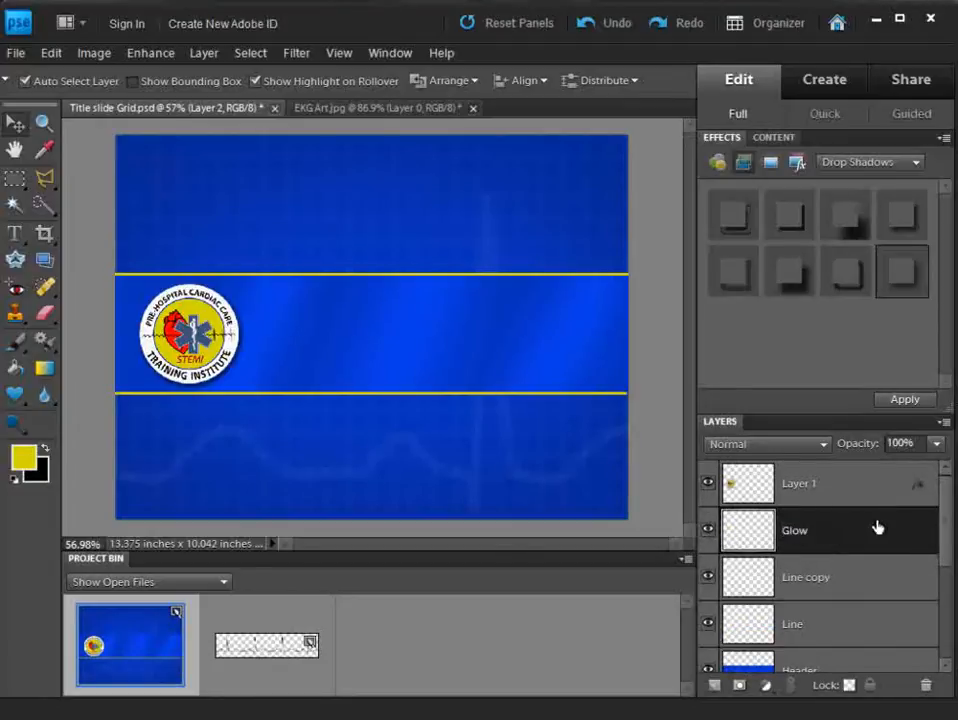
double_click(806, 483)
text(Logo)
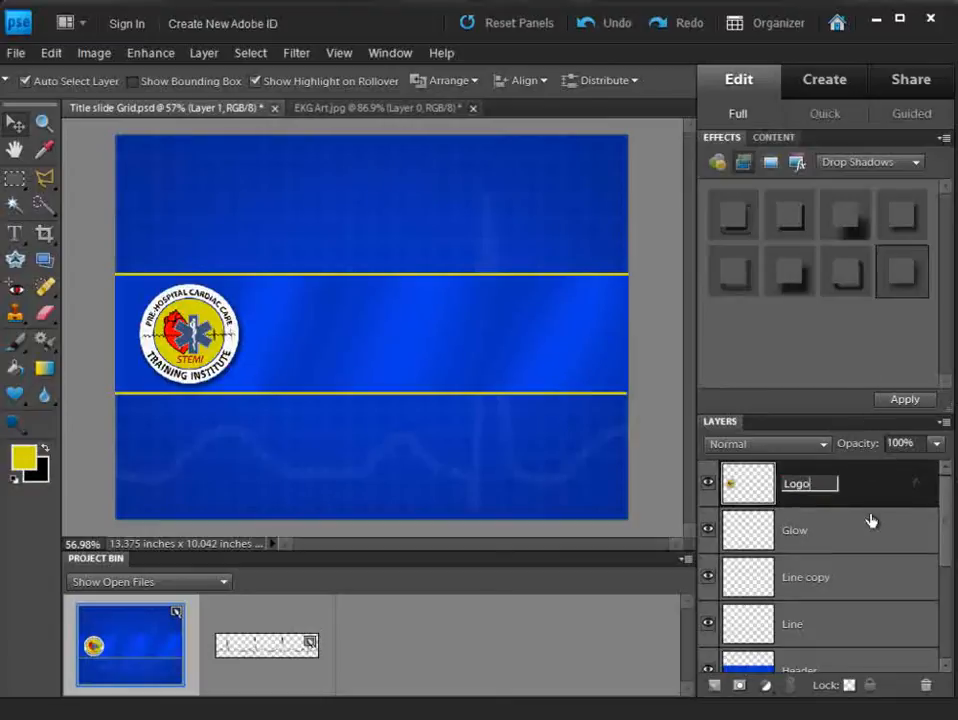
key(Return)
Step: Load the logo's outline as a selection and fill it with white on the Glow layer
click(793, 530)
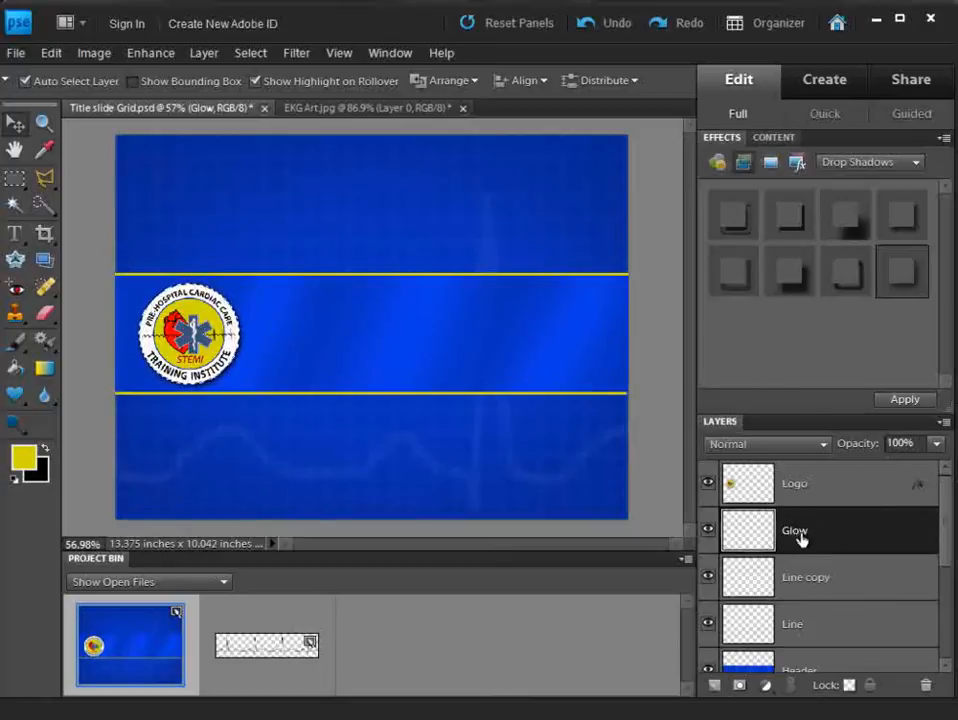
click(15, 481)
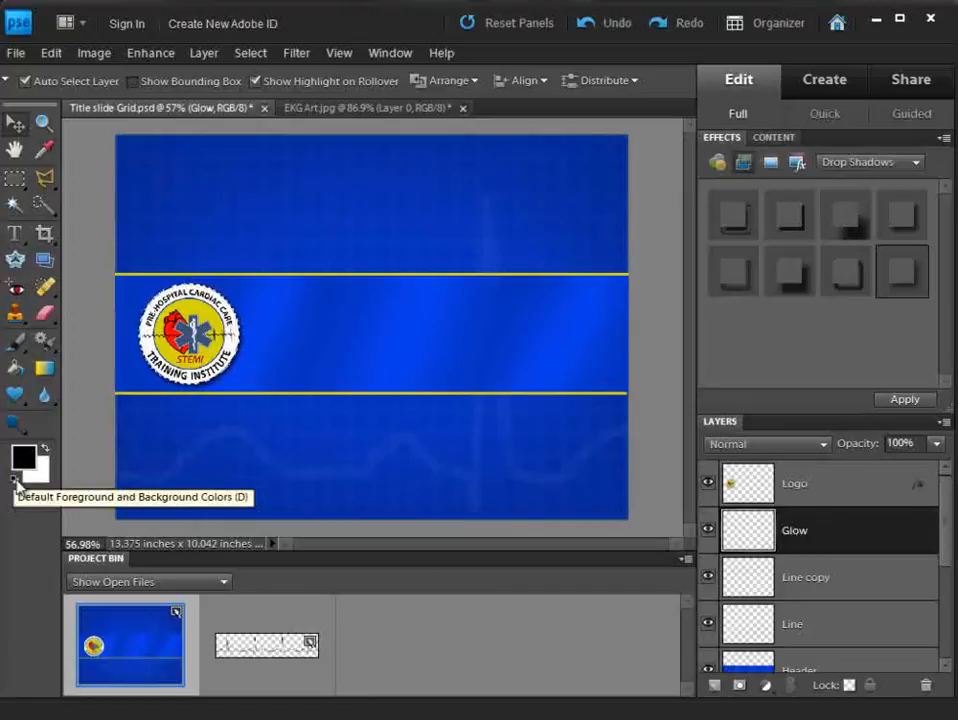
click(45, 451)
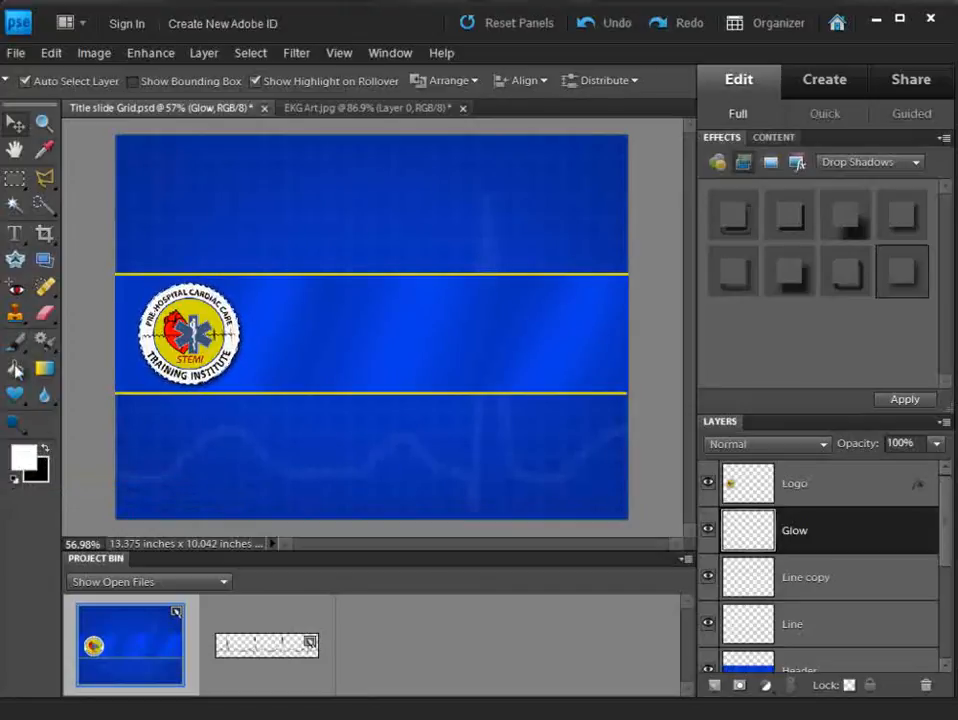
key(k)
click(166, 306)
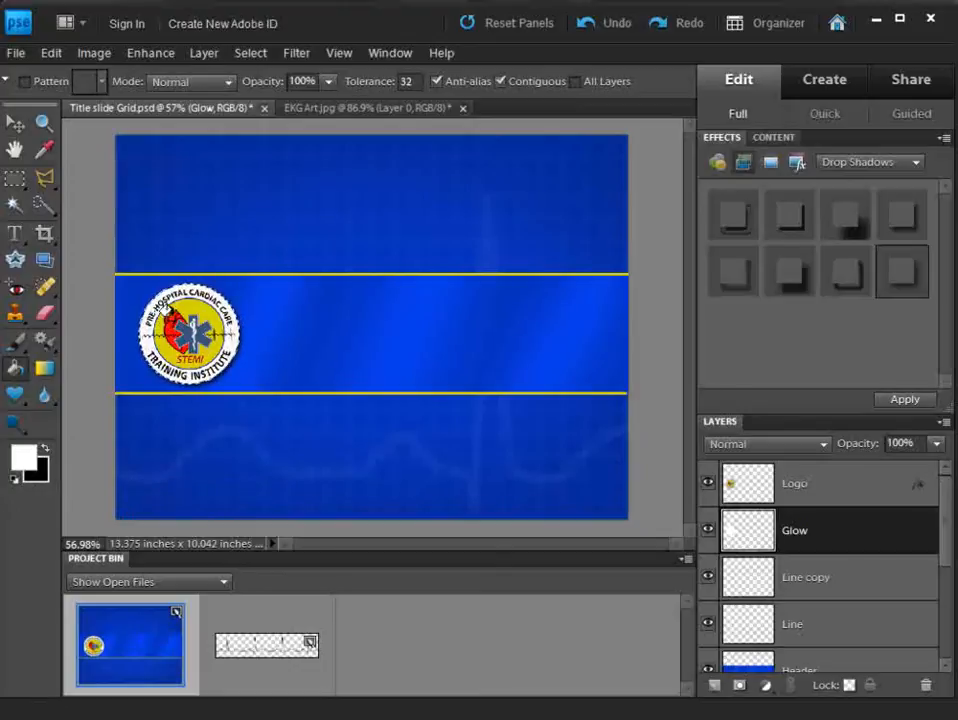
Step: Clear the selection and soften the Glow layer with a Gaussian Blur so it spreads slightly beyond the logo's edge
click(250, 53)
click(252, 71)
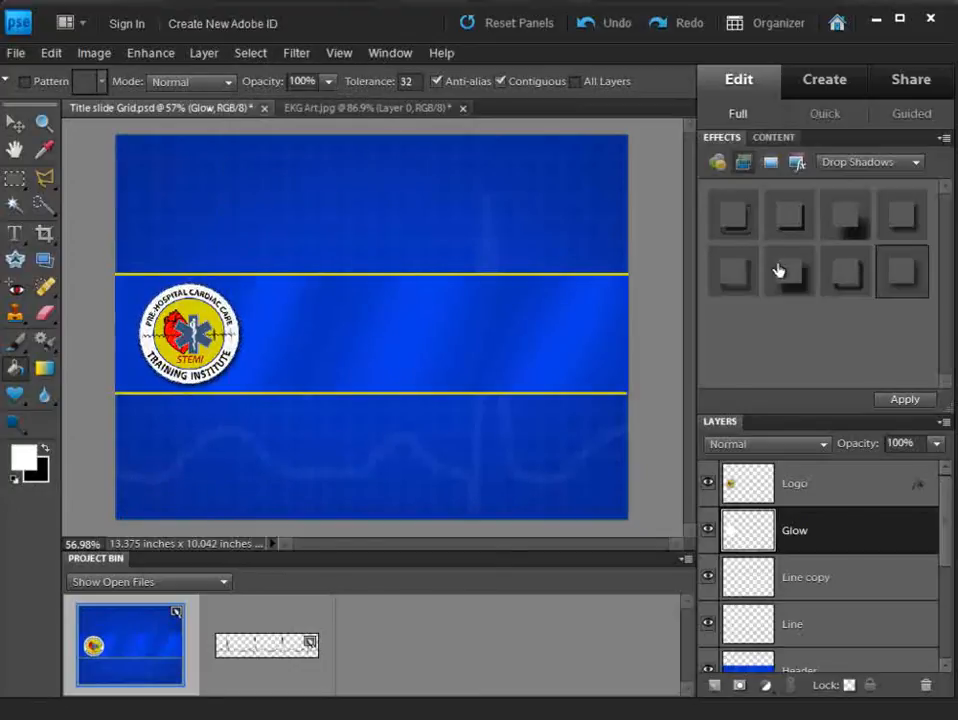
click(299, 55)
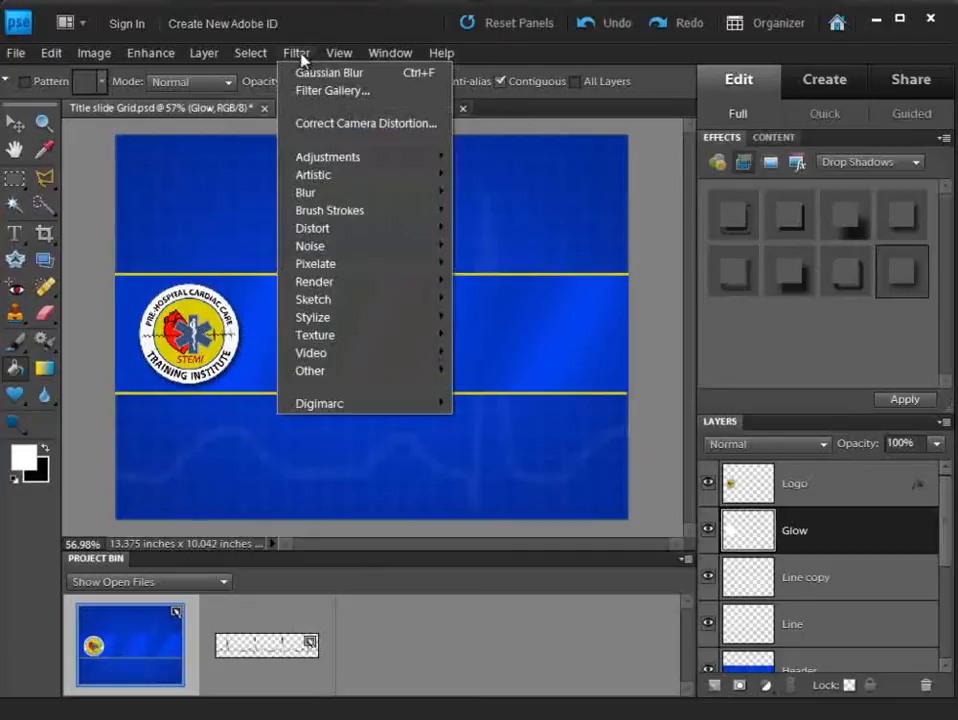
mouse_move(325, 194)
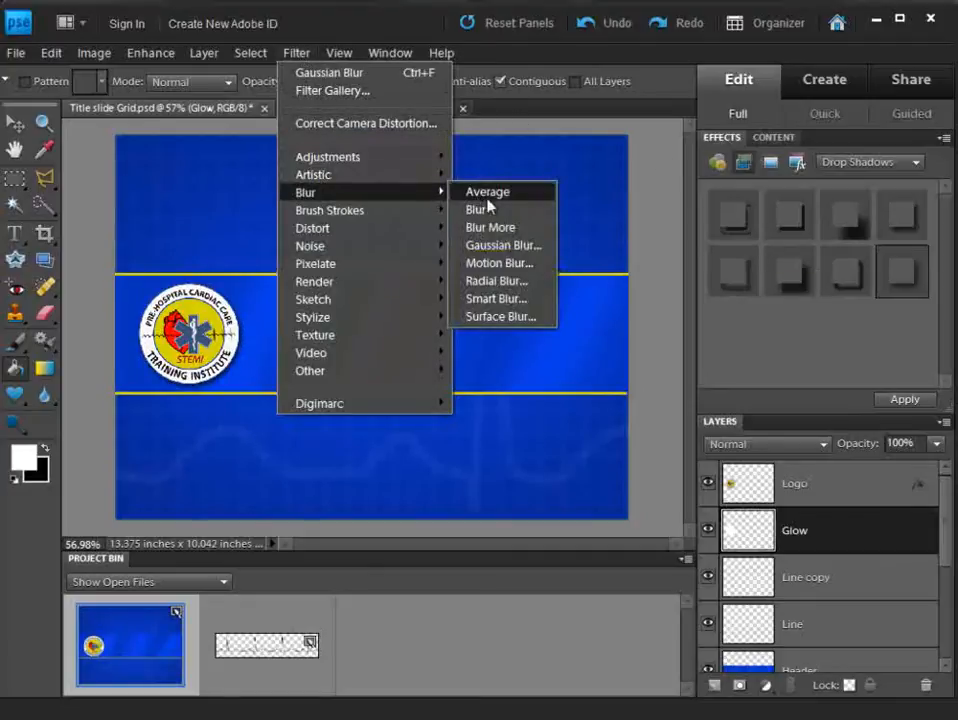
click(492, 245)
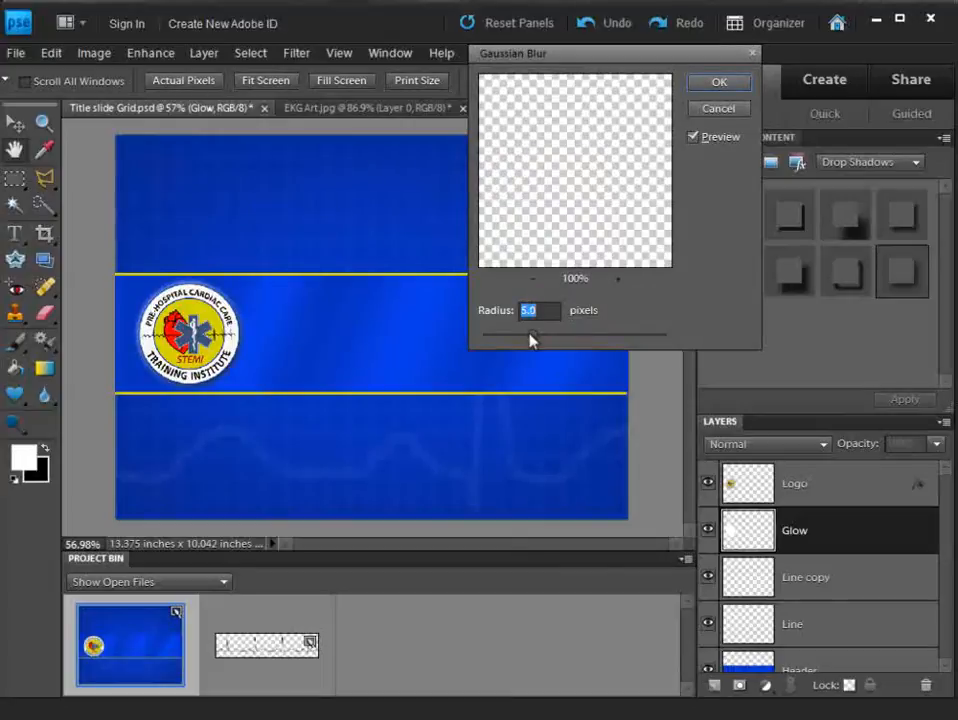
drag(541, 340, 543, 340)
click(716, 88)
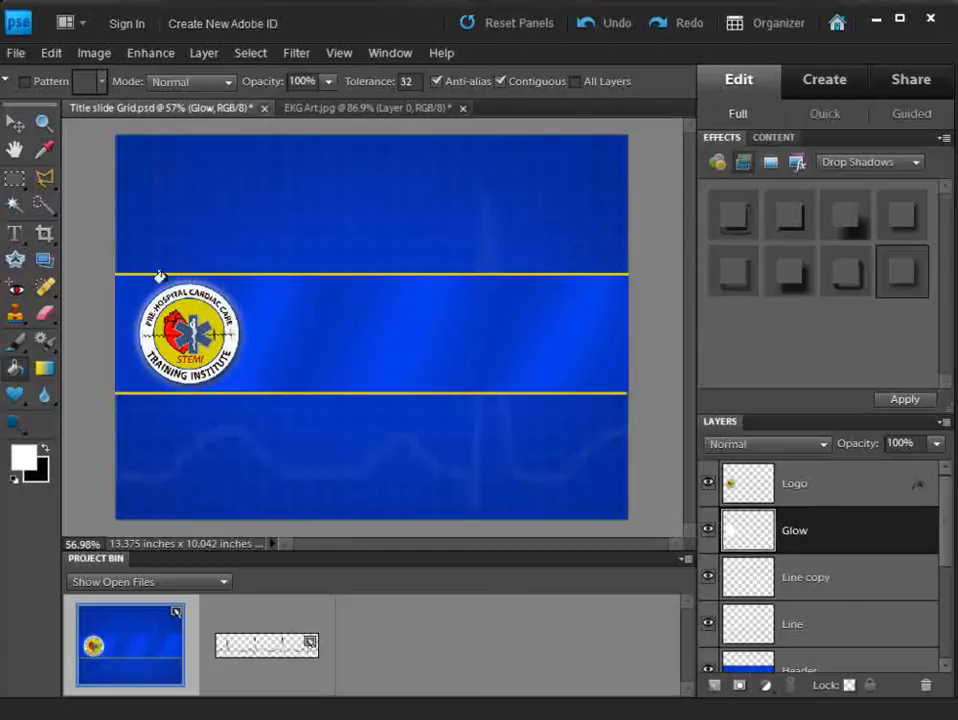
Step: Try several blend modes on the Glow layer, settle on Overlay, and toggle the layer's visibility to compare
click(15, 122)
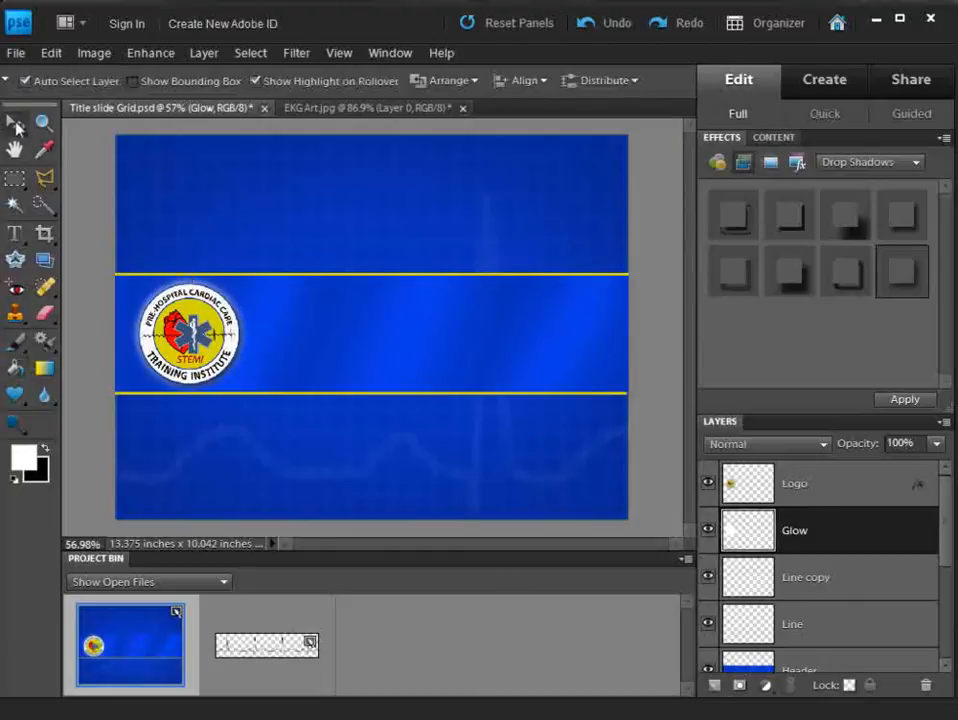
click(797, 447)
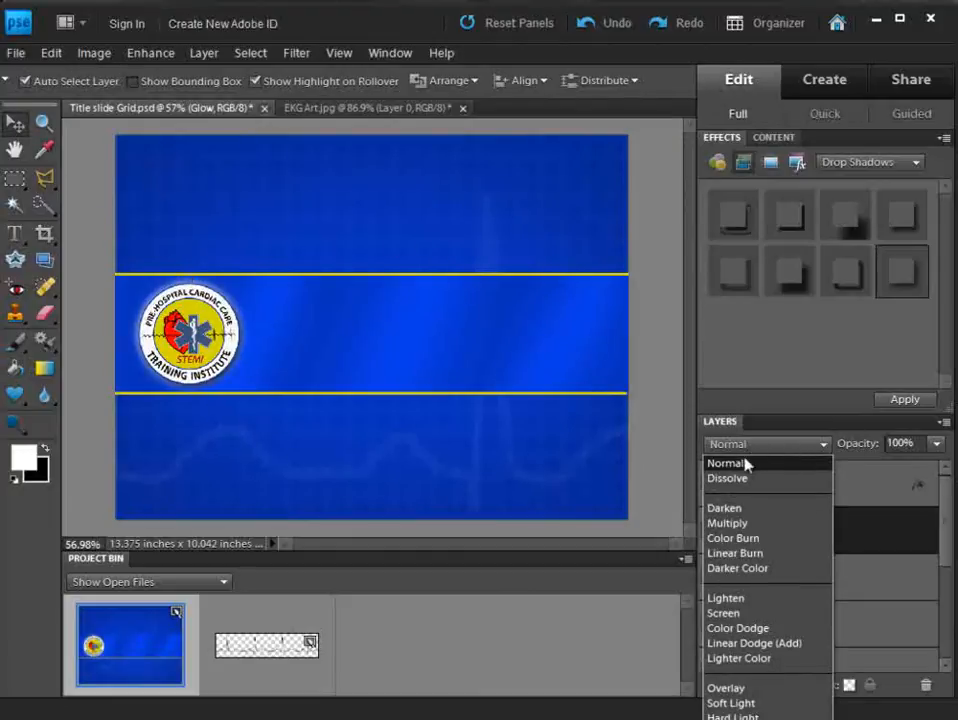
click(733, 467)
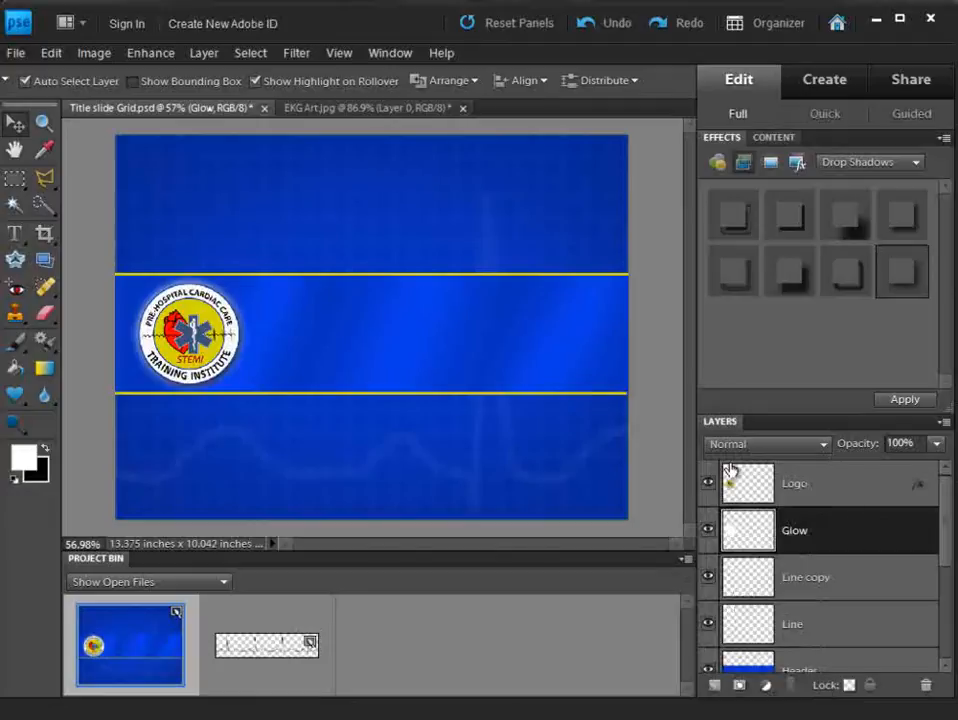
scroll(757, 450, down, 1)
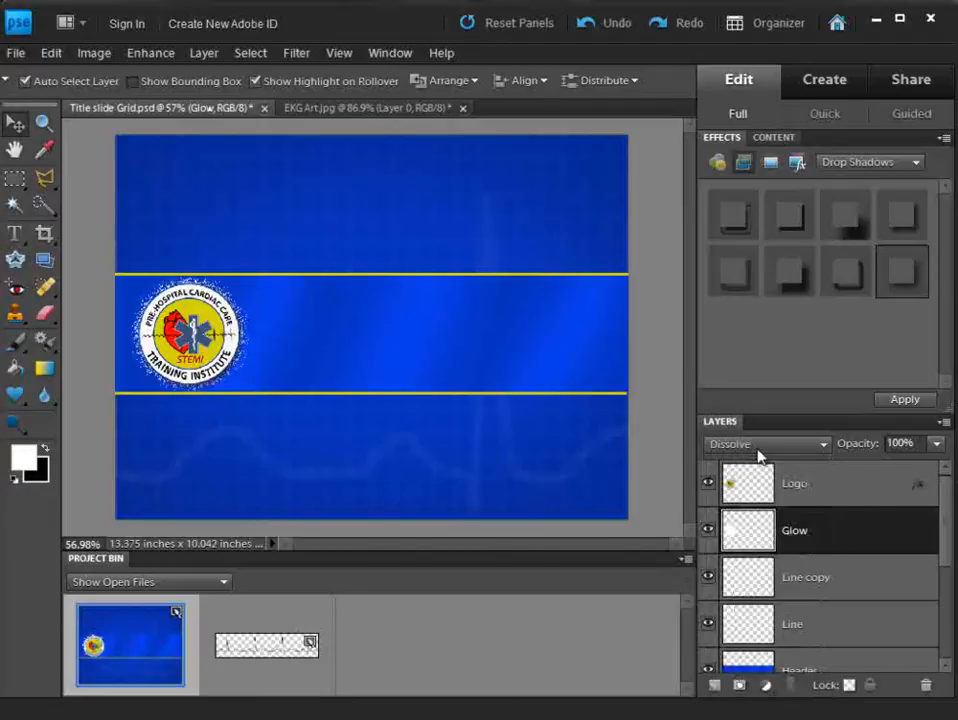
scroll(757, 455, down, 1)
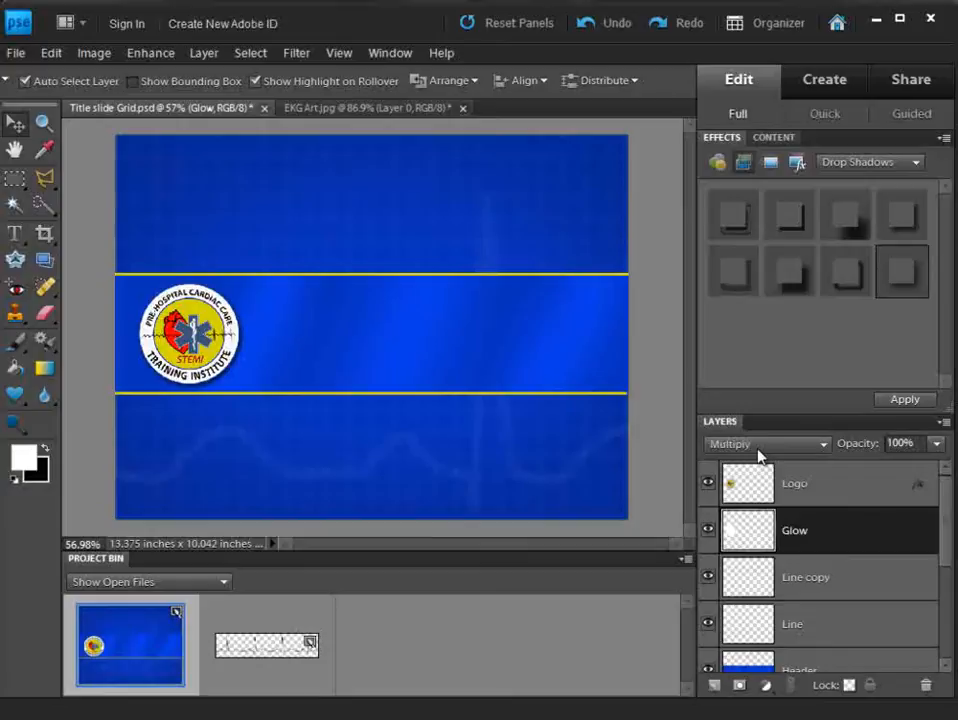
scroll(757, 455, down, 2)
scroll(760, 455, down, 1)
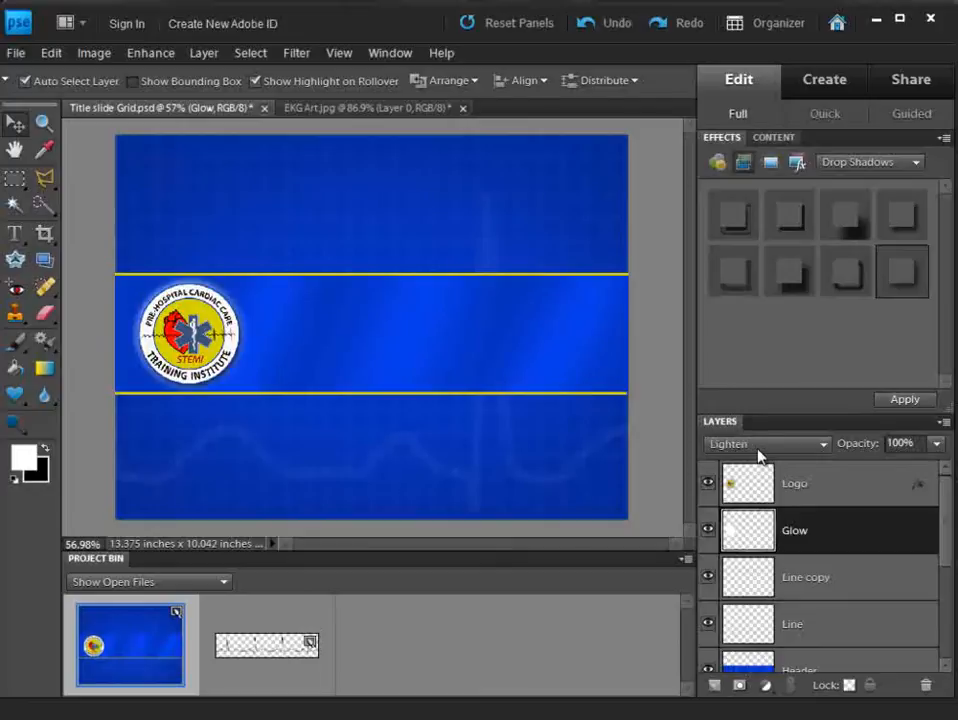
scroll(757, 455, down, 1)
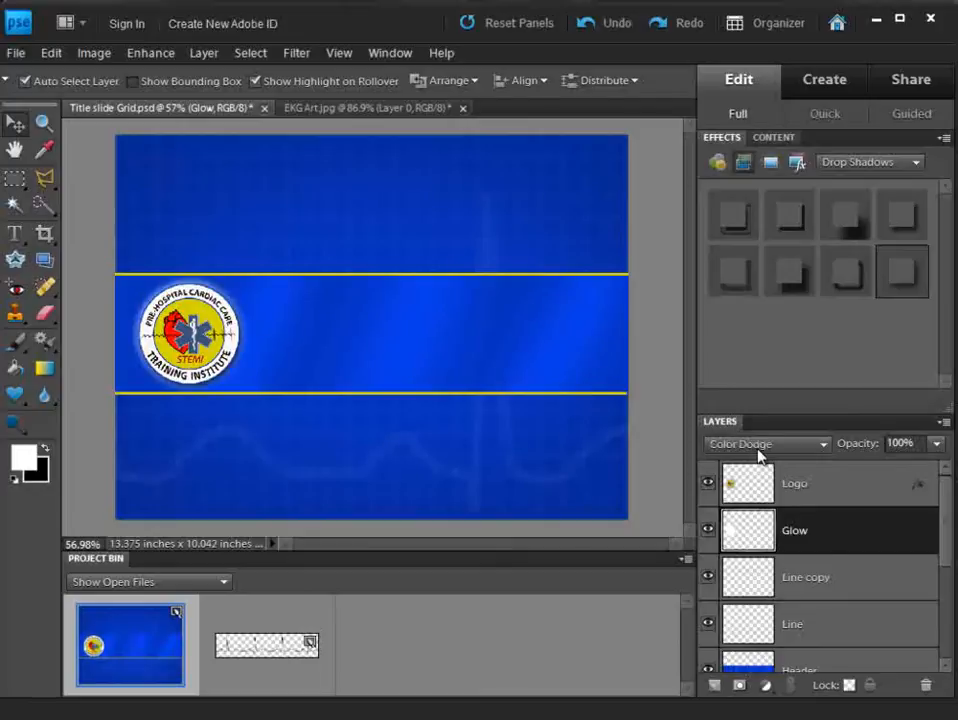
scroll(760, 455, down, 1)
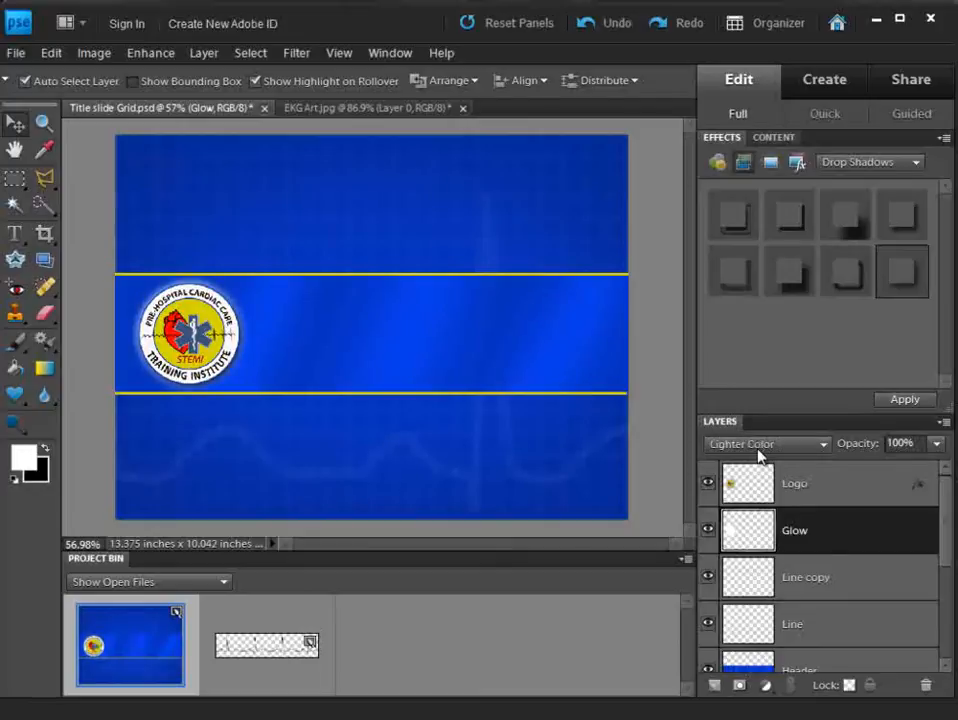
scroll(758, 455, down, 1)
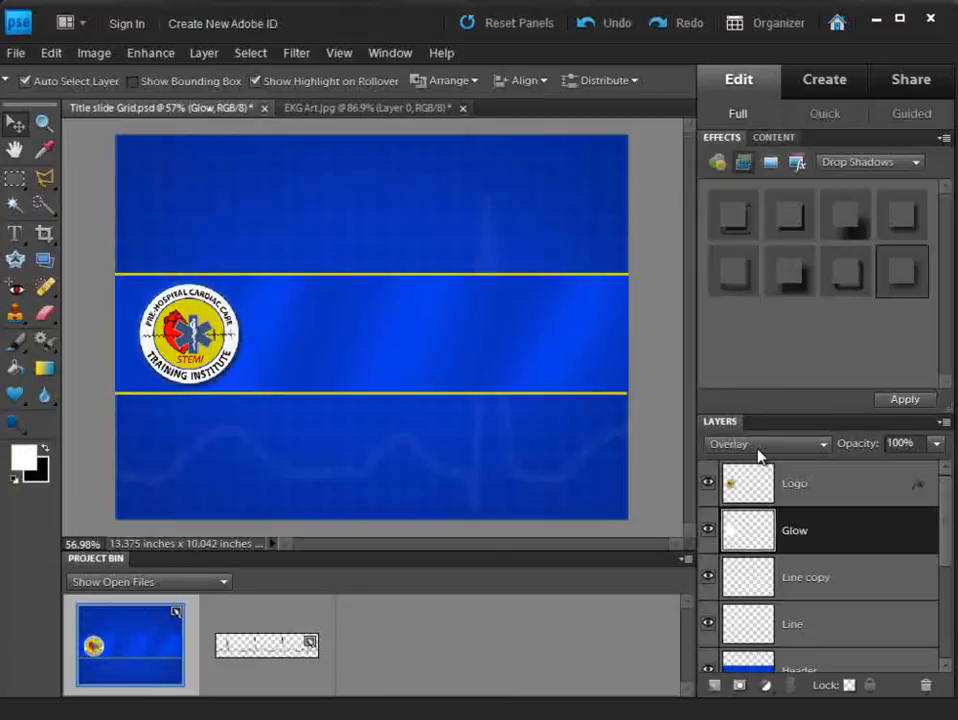
click(709, 531)
click(709, 531)
Step: Apply the same drop shadow style used on the logo to the Header layer
drag(945, 552, 949, 610)
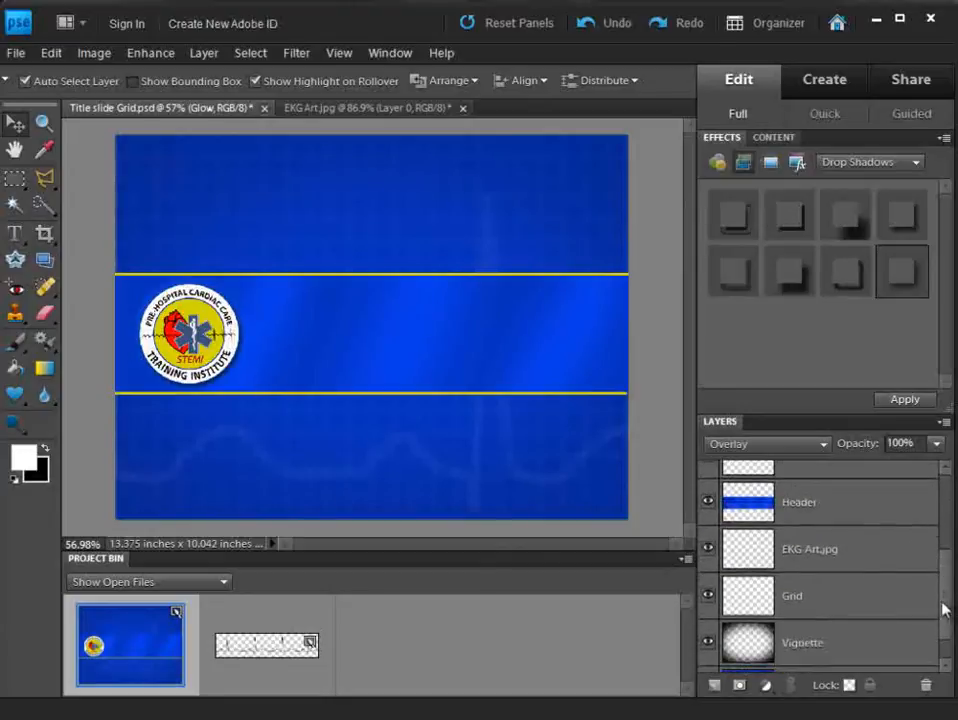
click(785, 503)
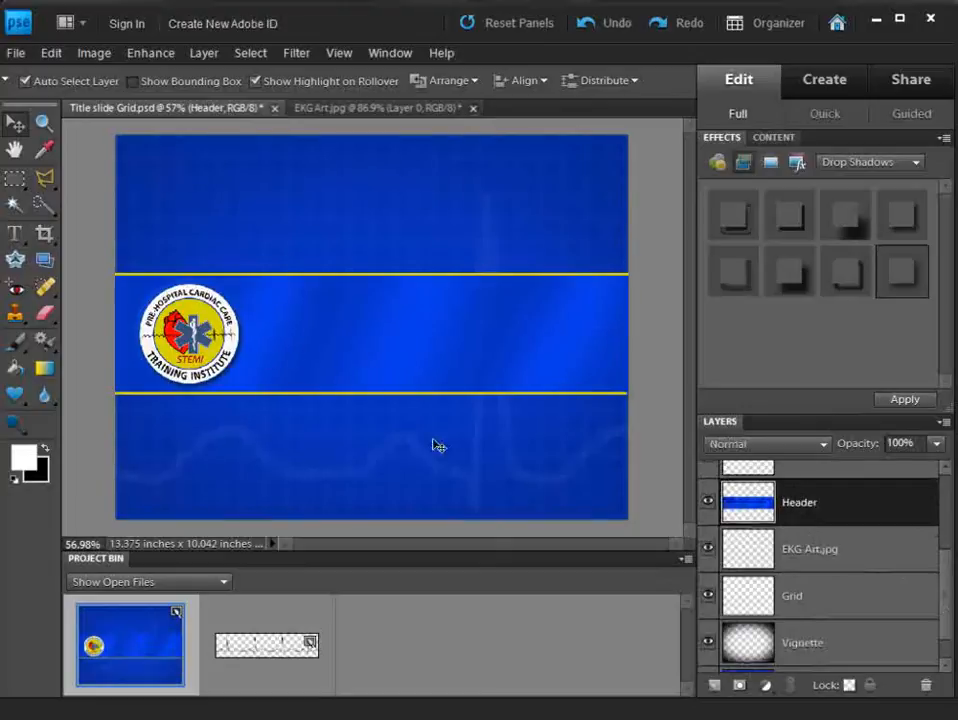
double_click(905, 281)
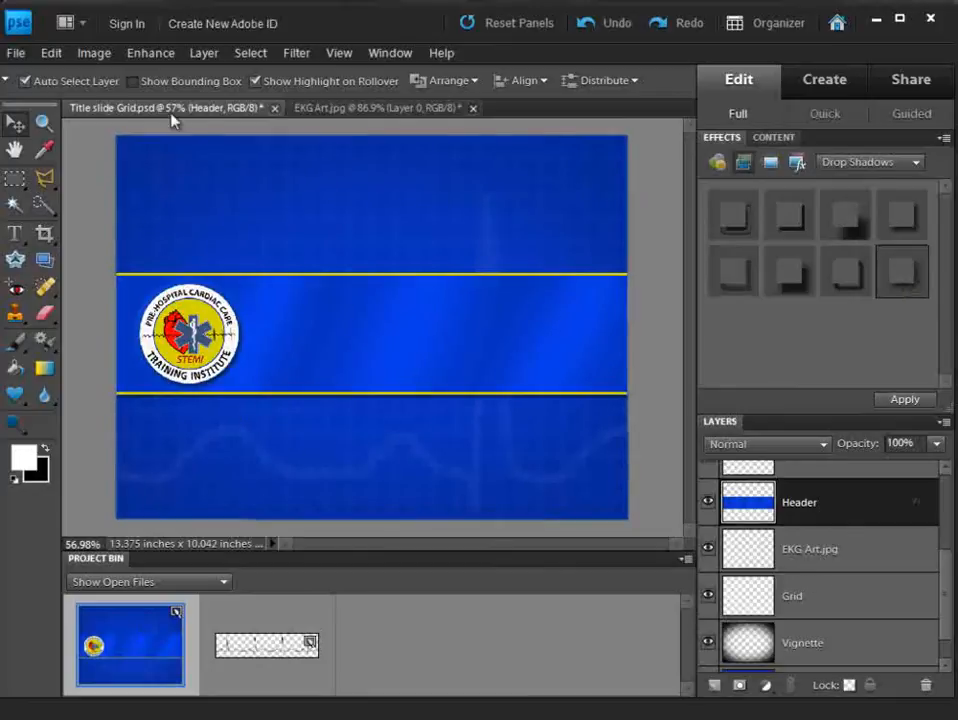
Step: Save a JPEG copy of the title slide as Title slide Grid.jpg in the Medx folder at quality 12, Maximum
click(16, 52)
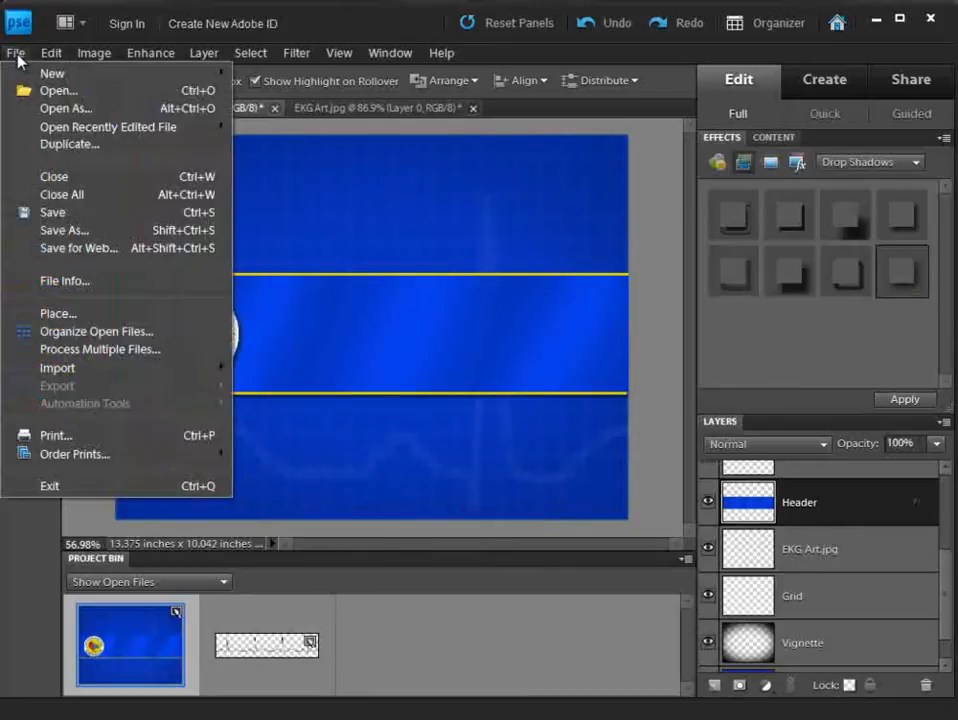
click(58, 230)
click(504, 424)
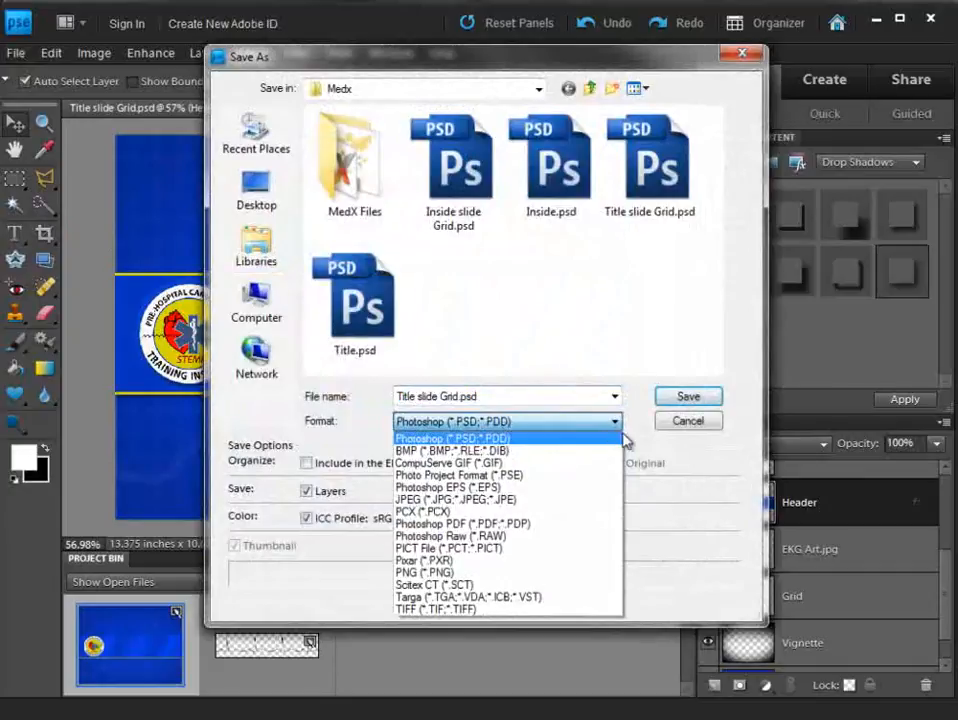
click(445, 499)
click(457, 396)
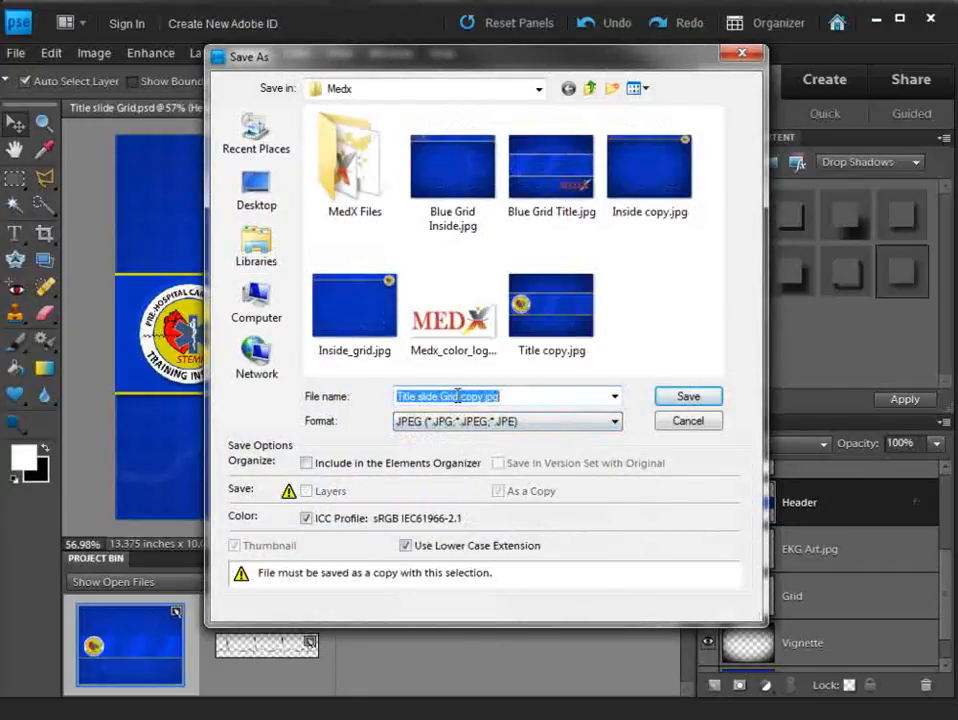
click(459, 396)
key(Delete)
key(Delete)
key(Delete)
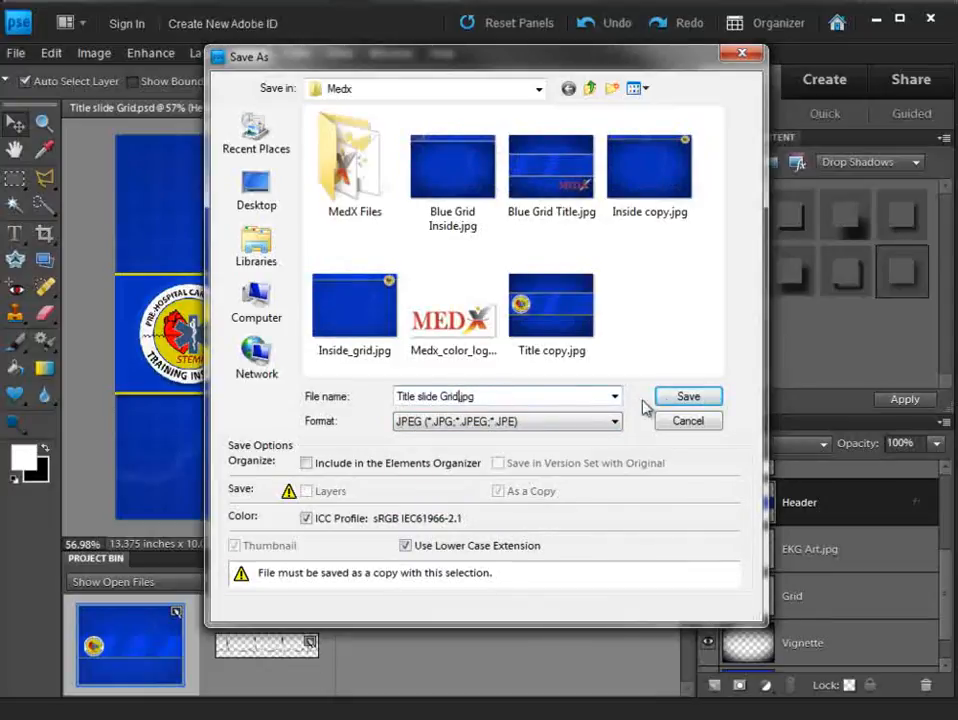
click(686, 397)
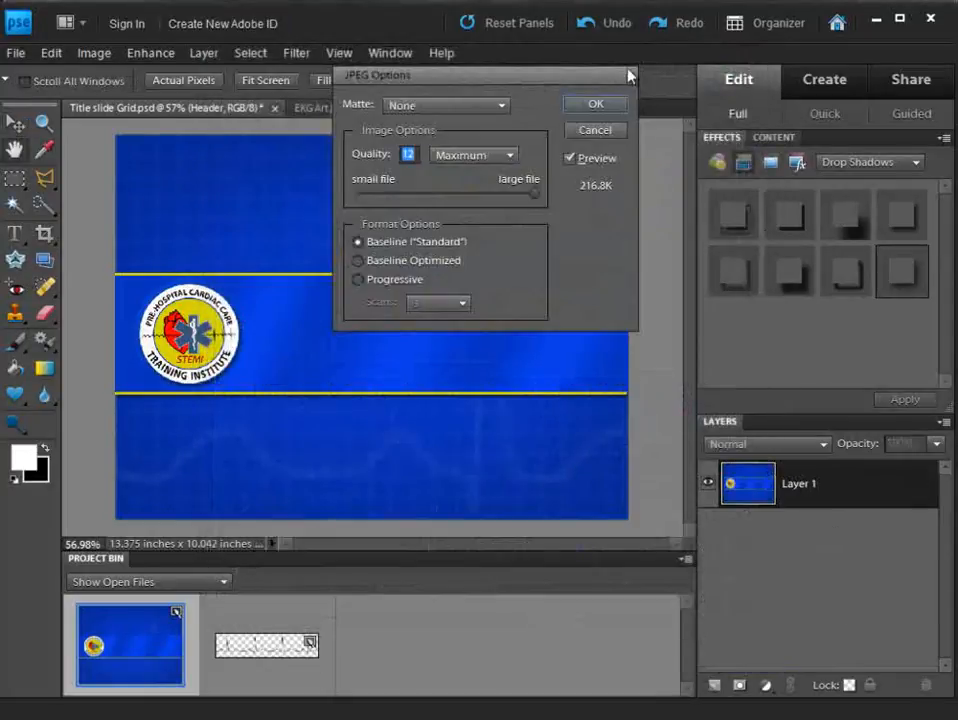
click(612, 106)
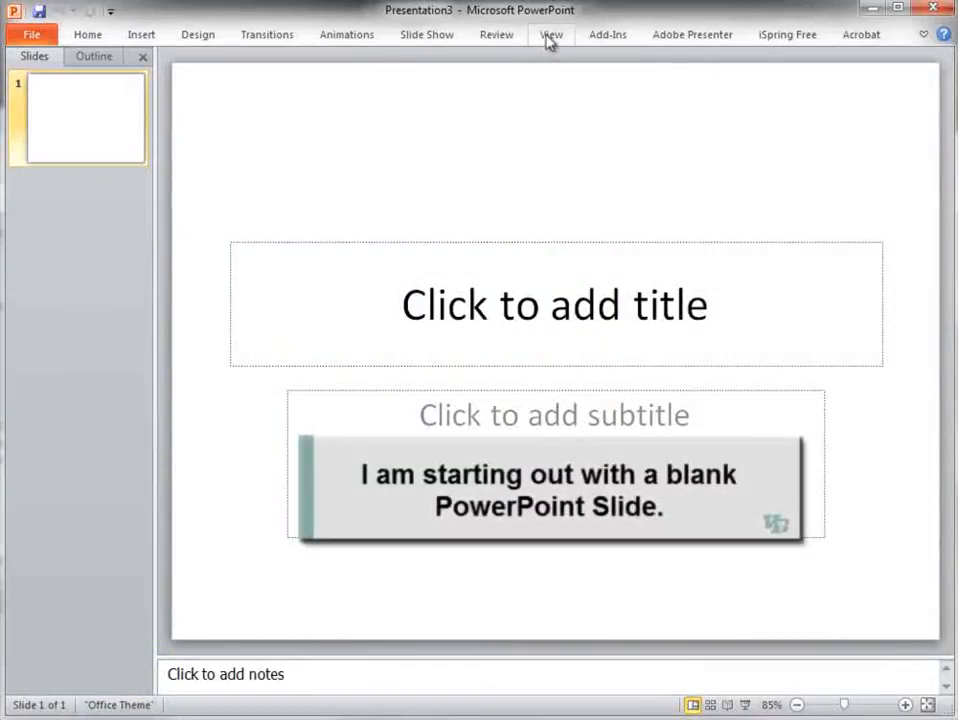
Step: In the blank PowerPoint presentation, switch to editing the slide master and select the top-level master slide
click(549, 36)
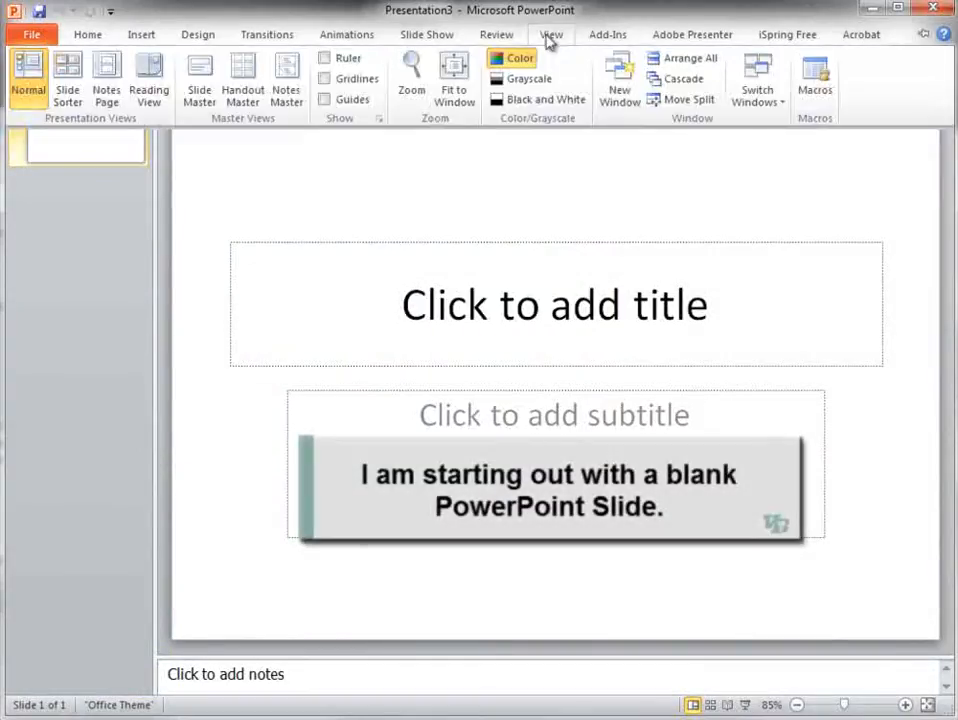
click(199, 85)
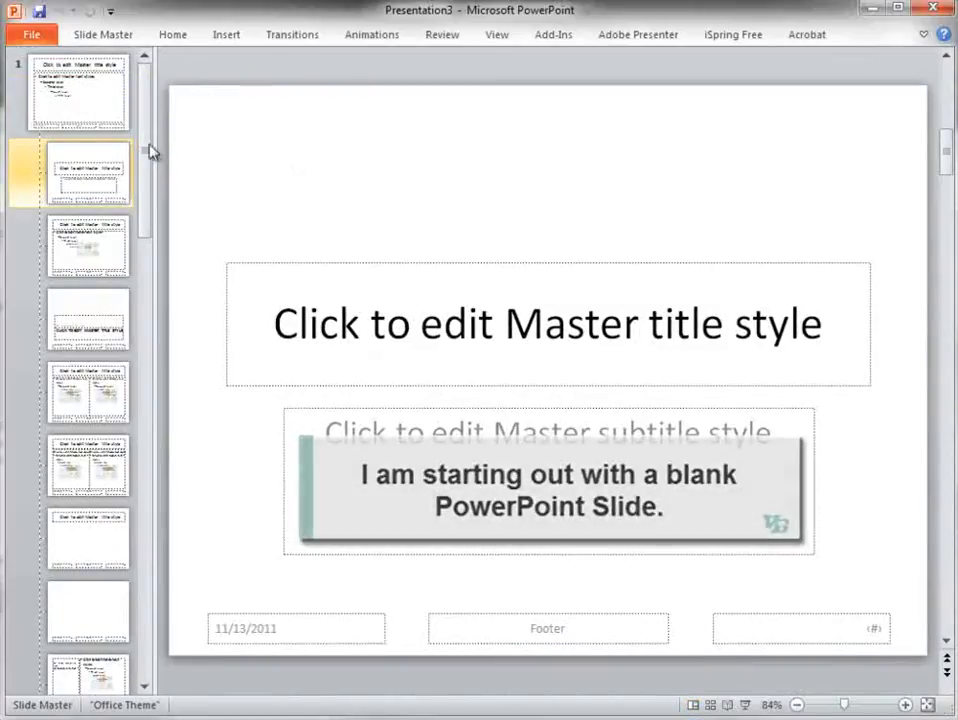
click(105, 100)
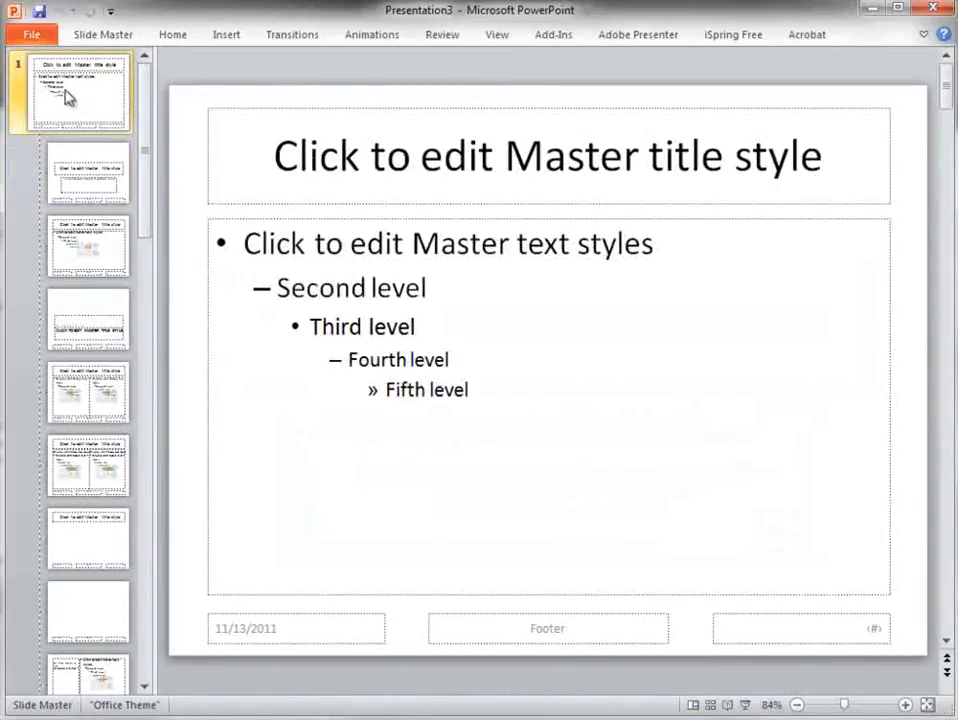
Step: Fill the top-level master slide's background with the picture Inside_grid.jpg from the Medx folder
right_click(184, 160)
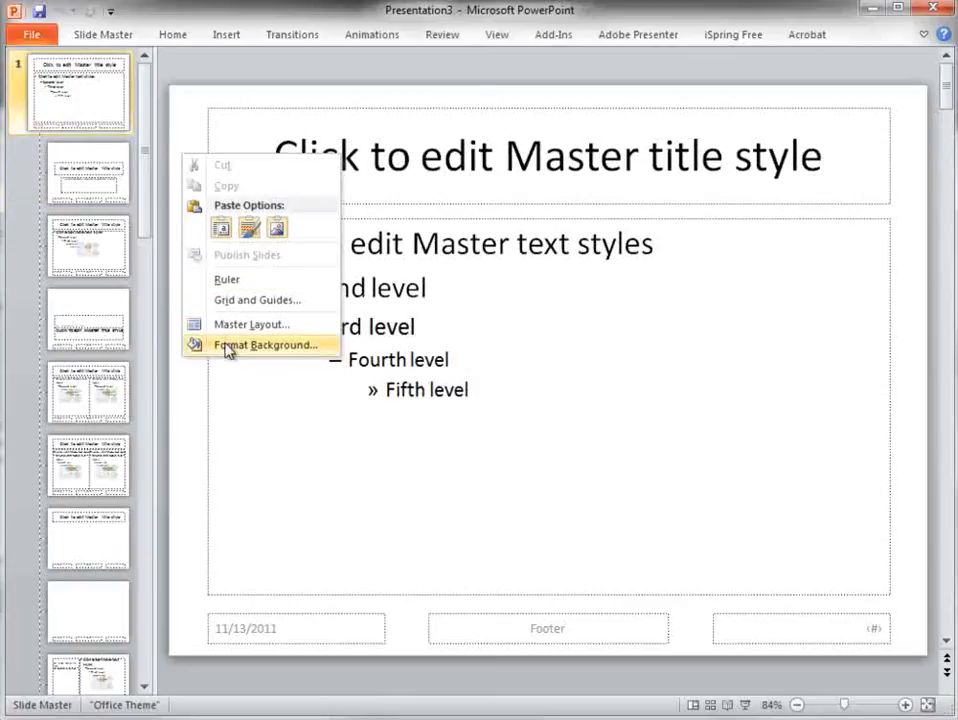
click(264, 345)
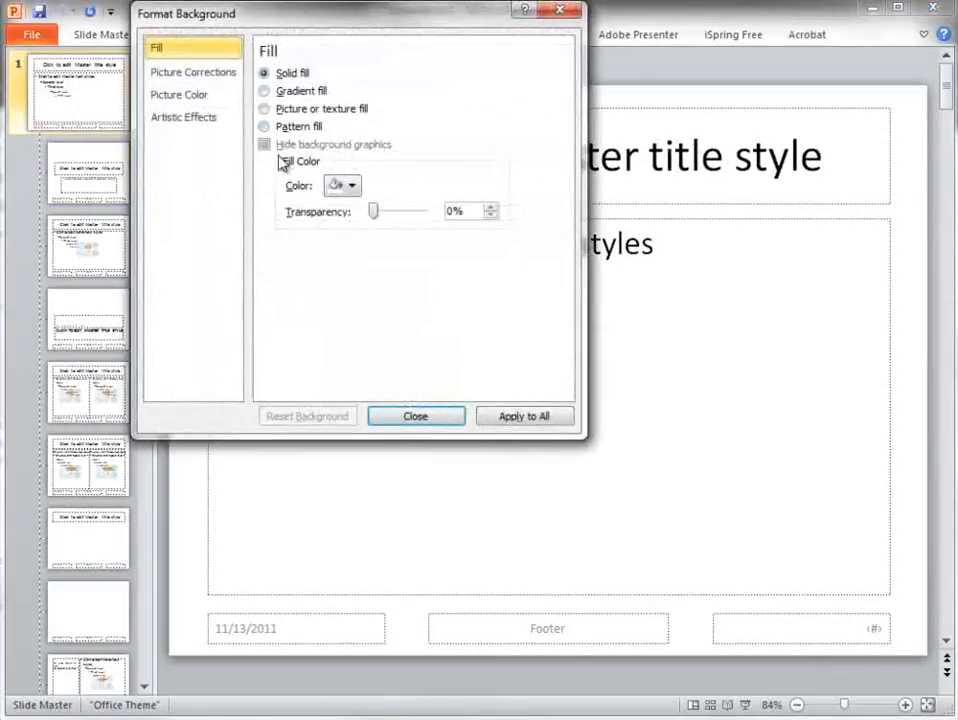
click(265, 109)
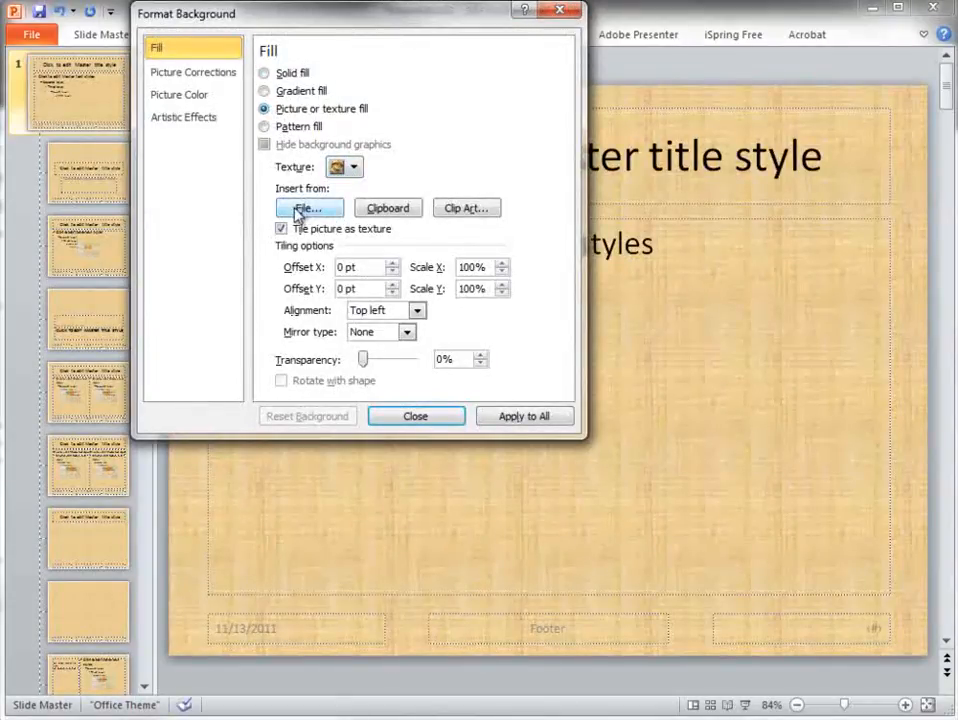
click(353, 168)
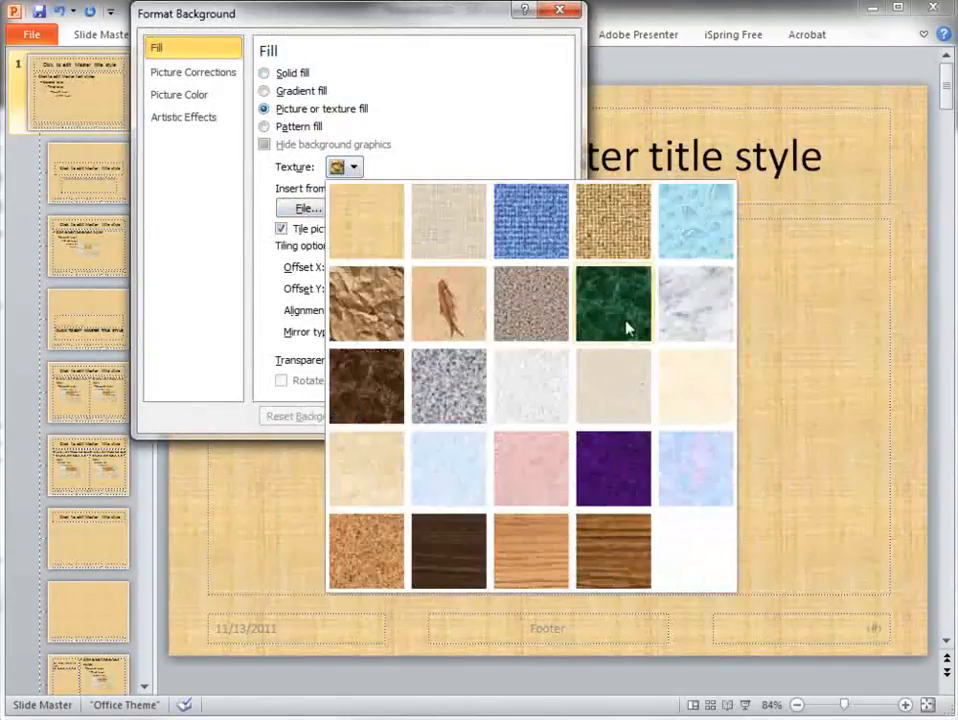
click(500, 122)
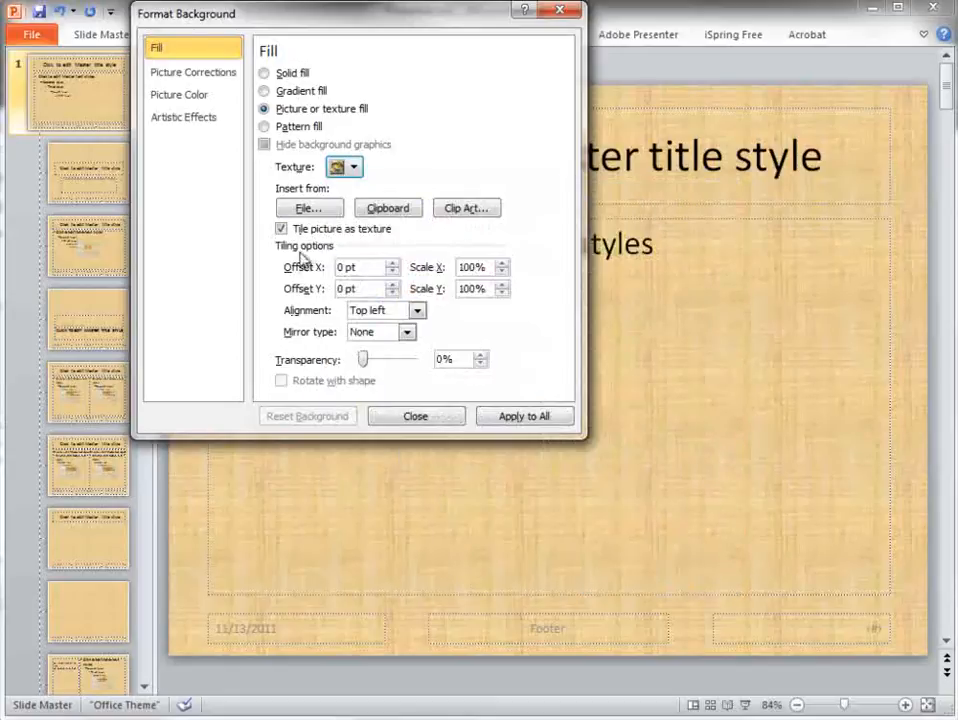
click(298, 208)
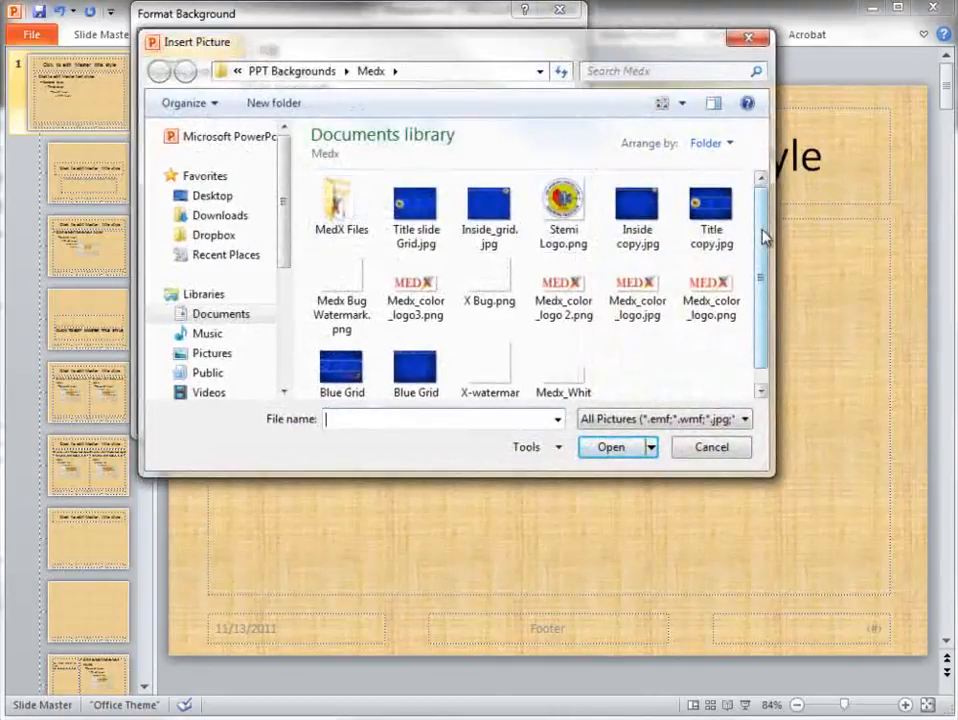
scroll(763, 235, down, 1)
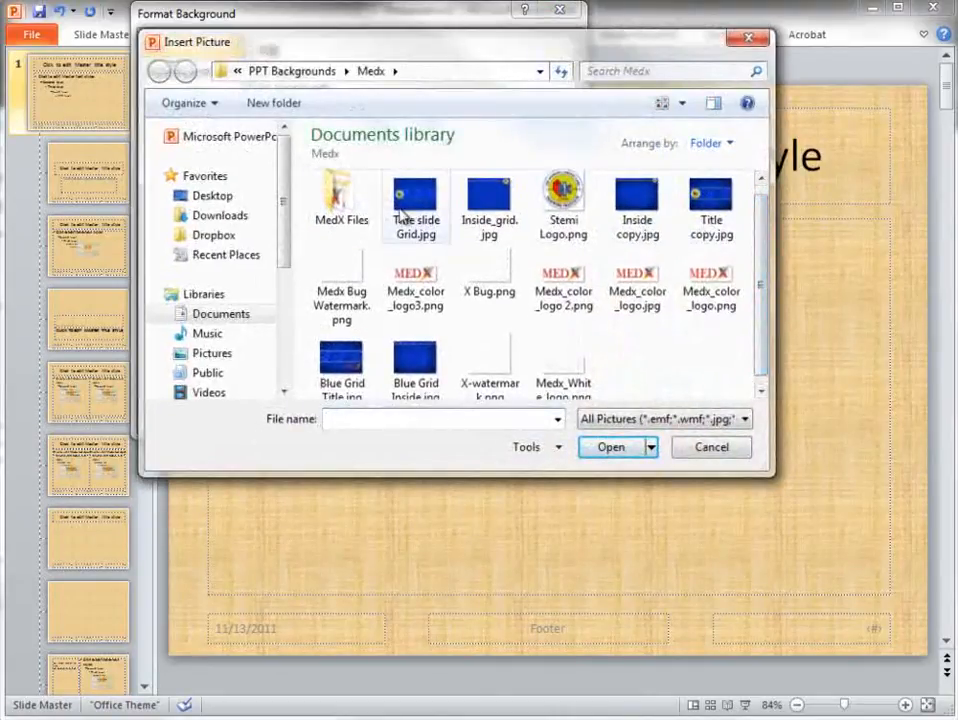
click(484, 200)
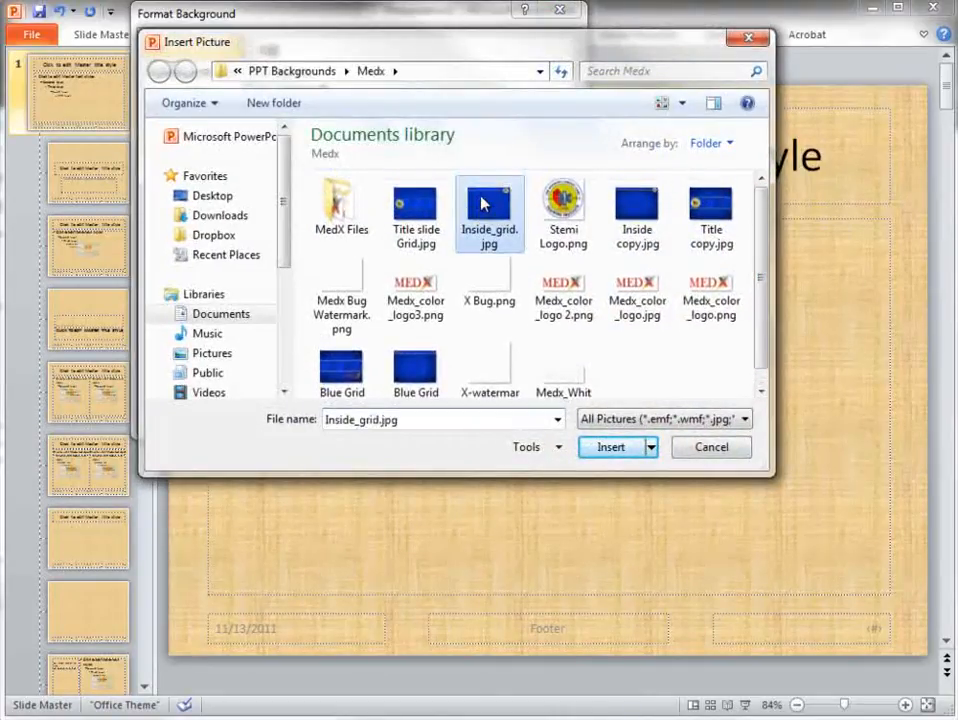
click(610, 449)
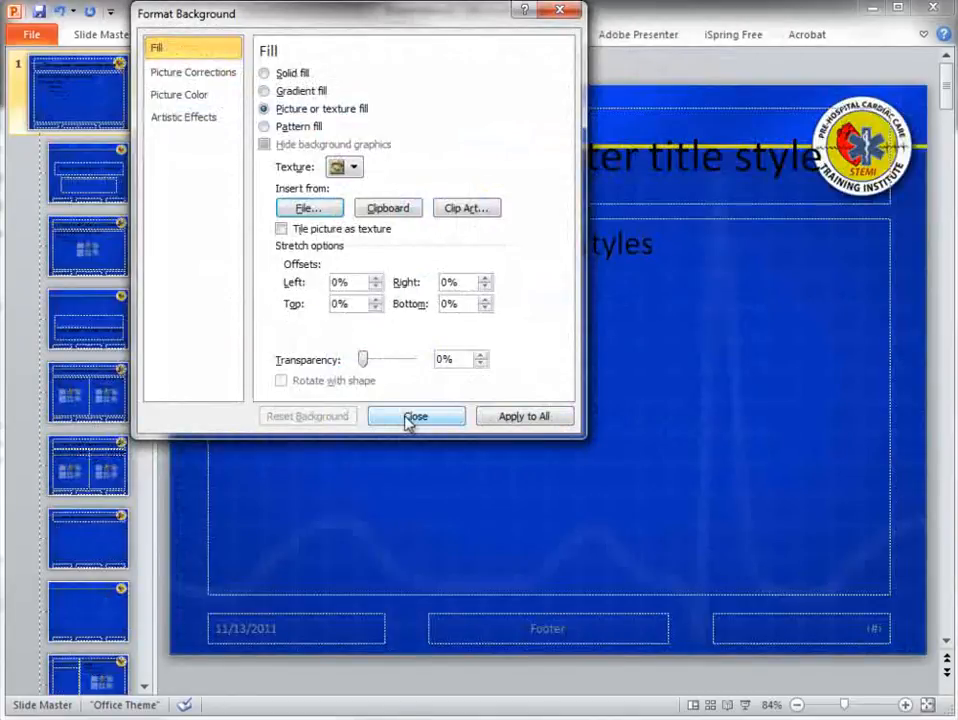
Step: Close the background formatting and move the master title and body text placeholders together slightly down, below the slide's upper edge
click(408, 420)
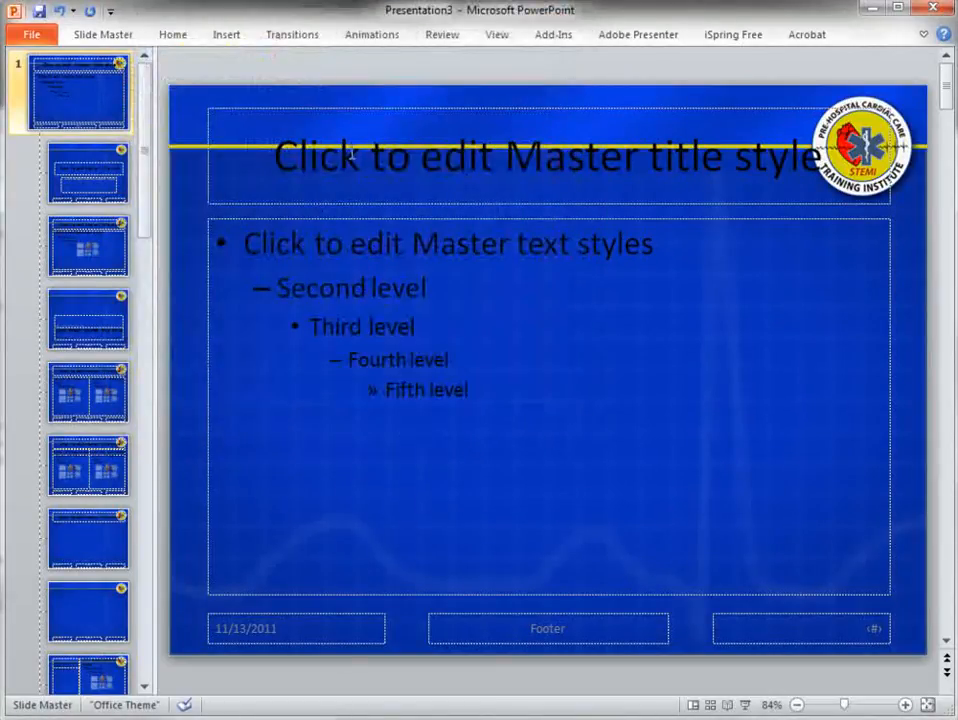
click(281, 140)
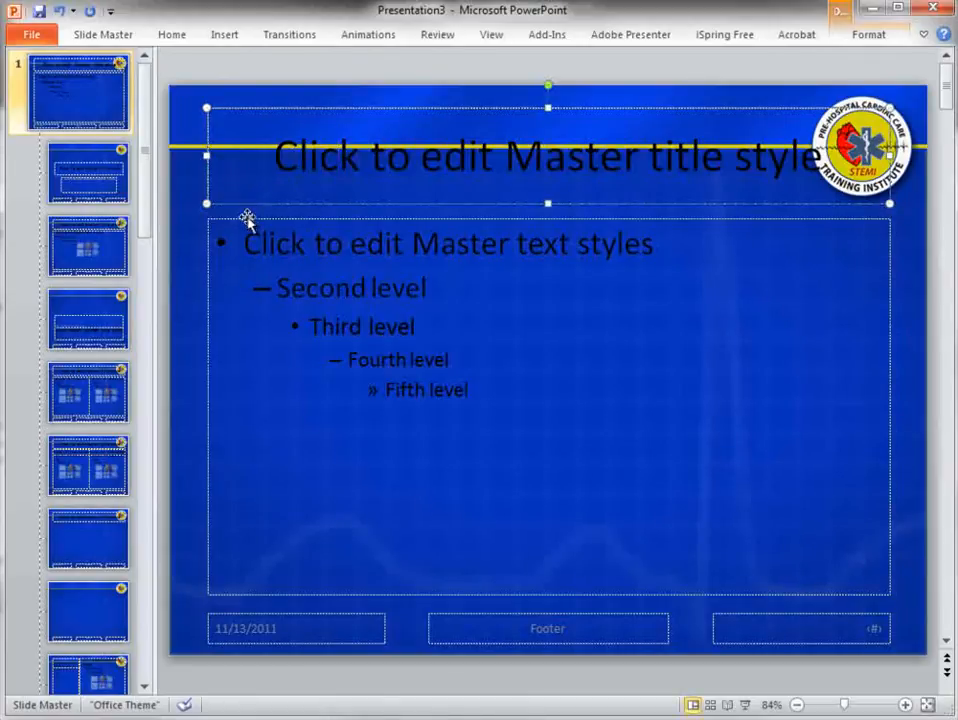
shift+click(245, 218)
drag(245, 218, 242, 239)
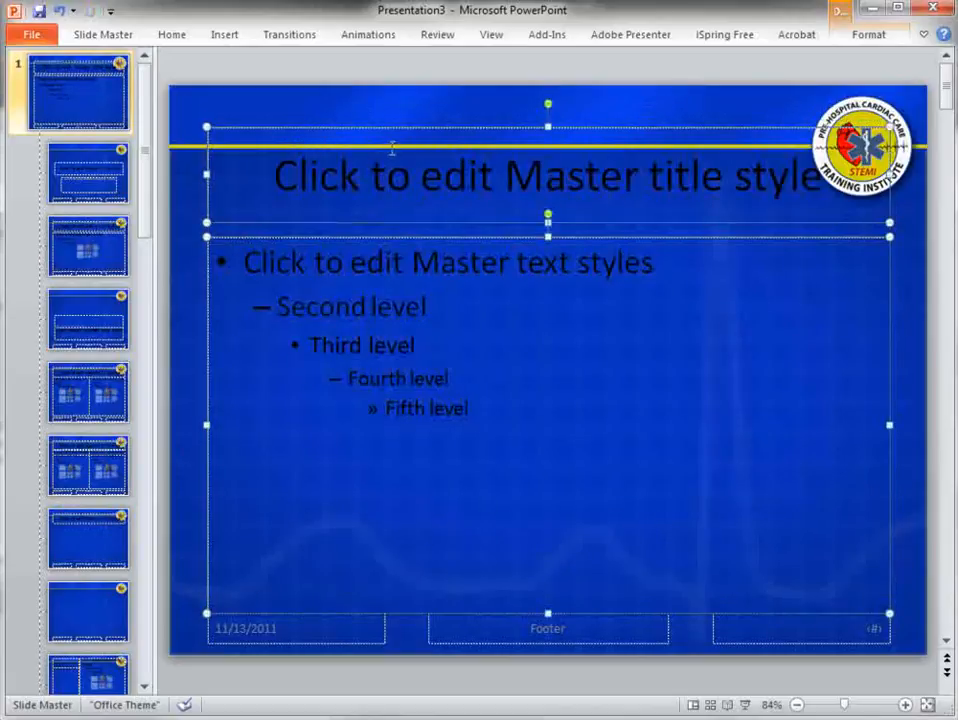
click(427, 120)
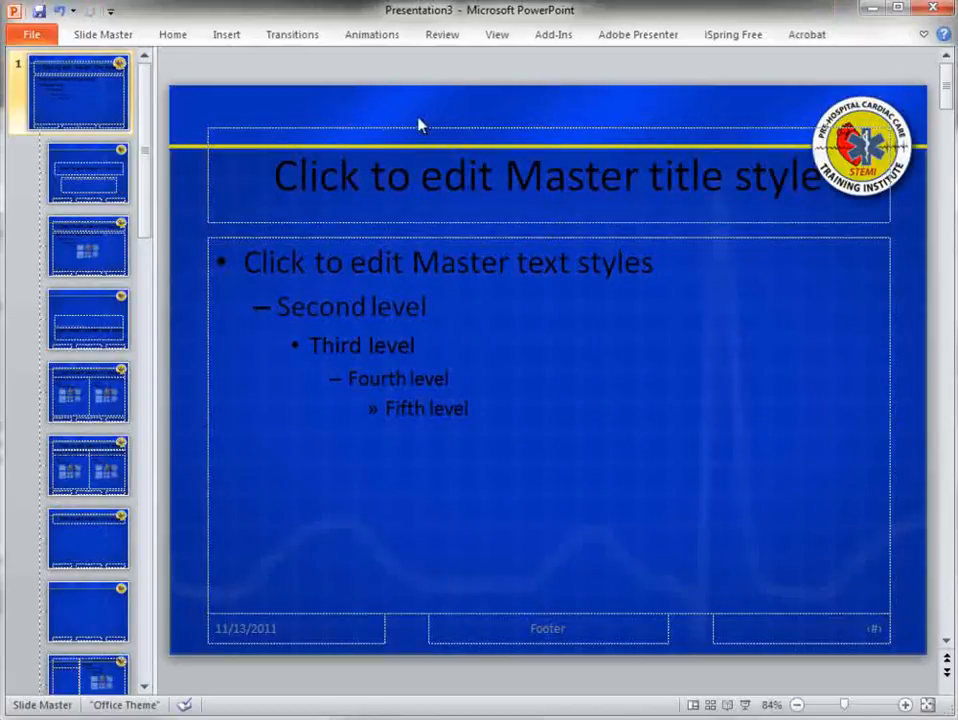
Step: Left-align the master title text and format it in bold Arial
click(284, 175)
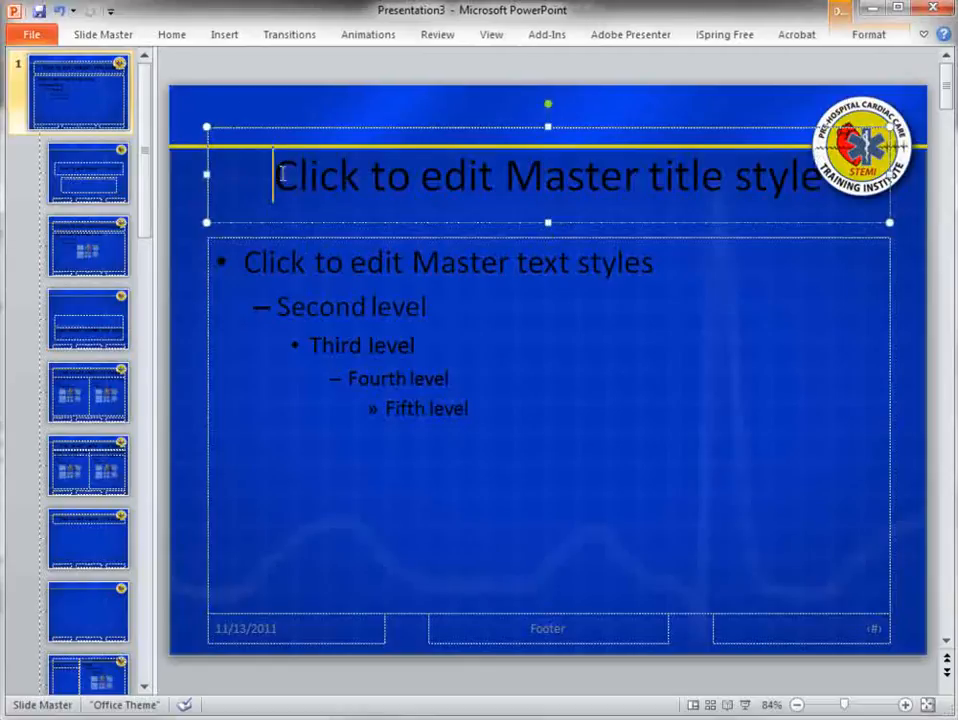
right_click(281, 173)
click(334, 146)
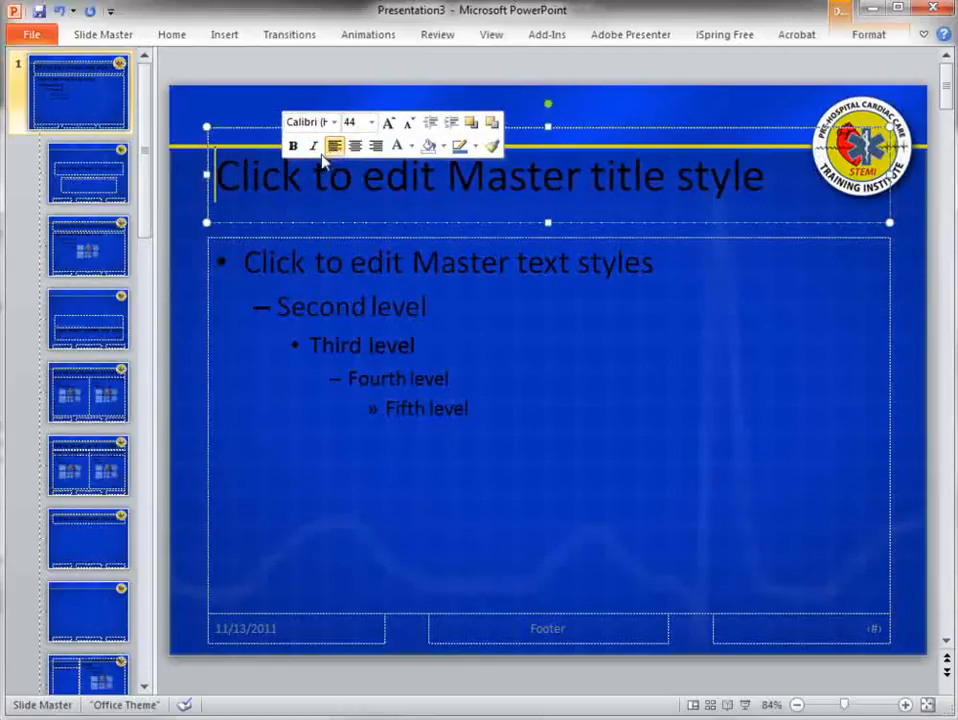
drag(214, 175, 714, 183)
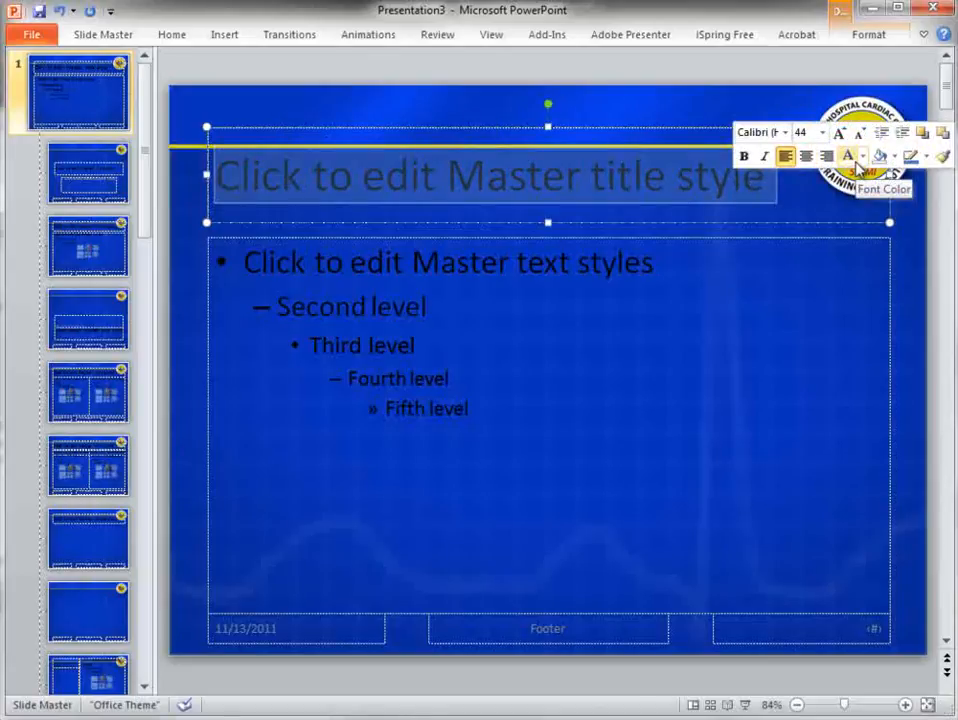
click(785, 132)
click(778, 508)
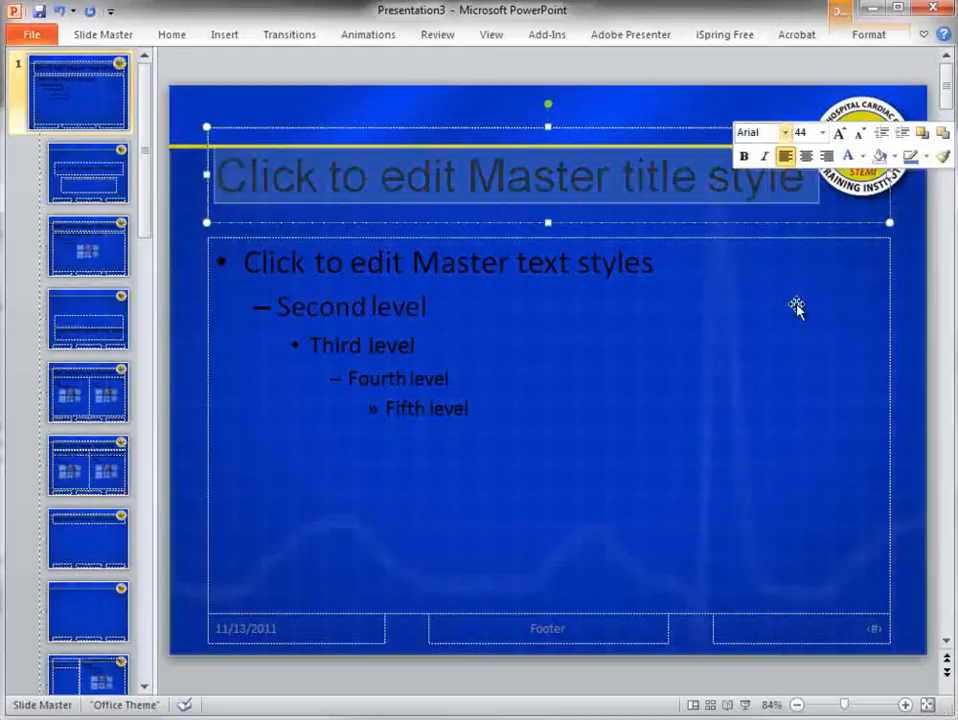
click(744, 157)
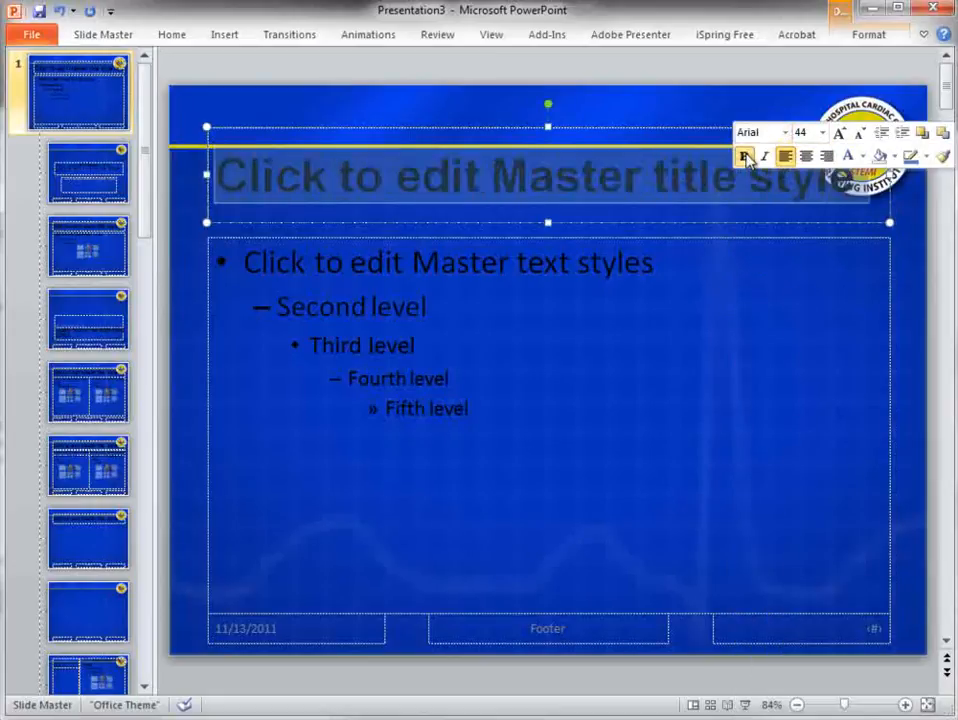